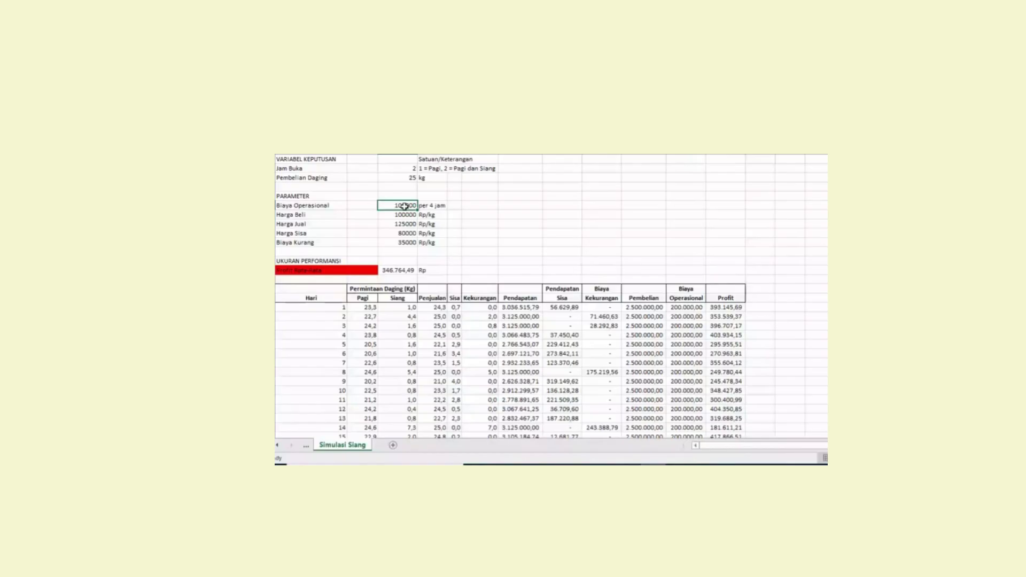
Examine the cost and price parameters and the Pagi and Siang meat demand for day 1 in the simulation sheet.
left_click(403, 214)
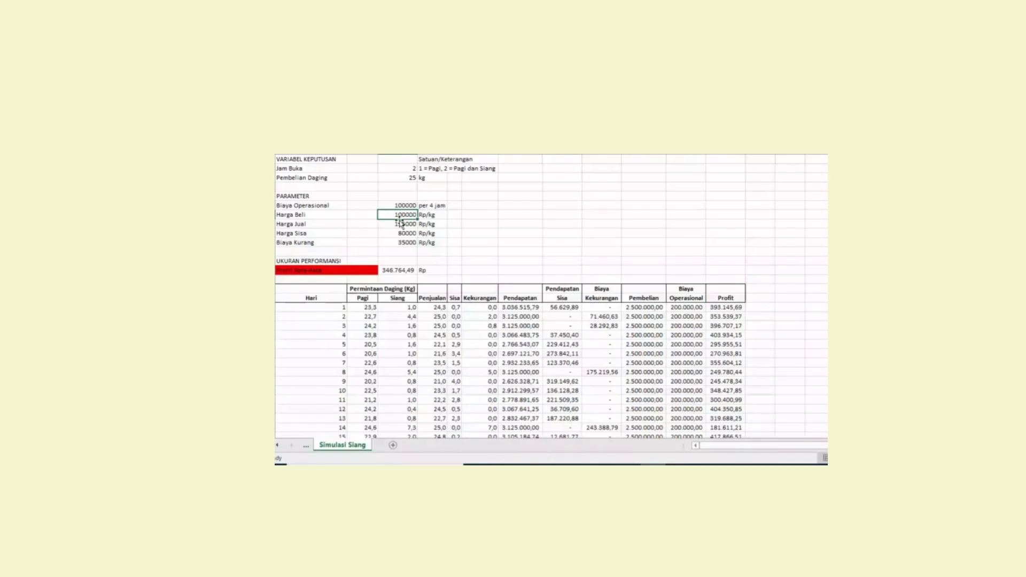
left_click(401, 223)
left_click(402, 242)
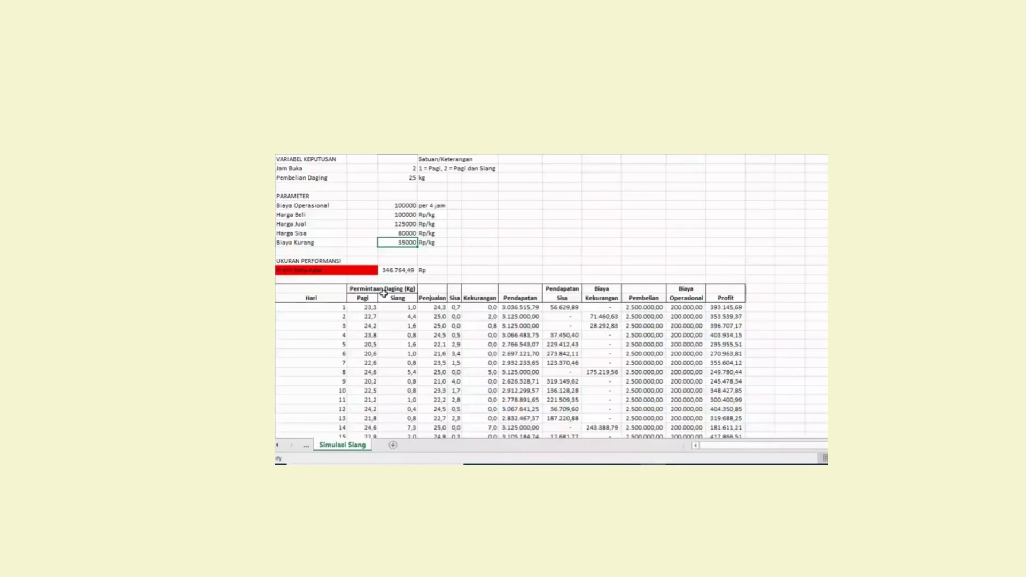
left_click(369, 307)
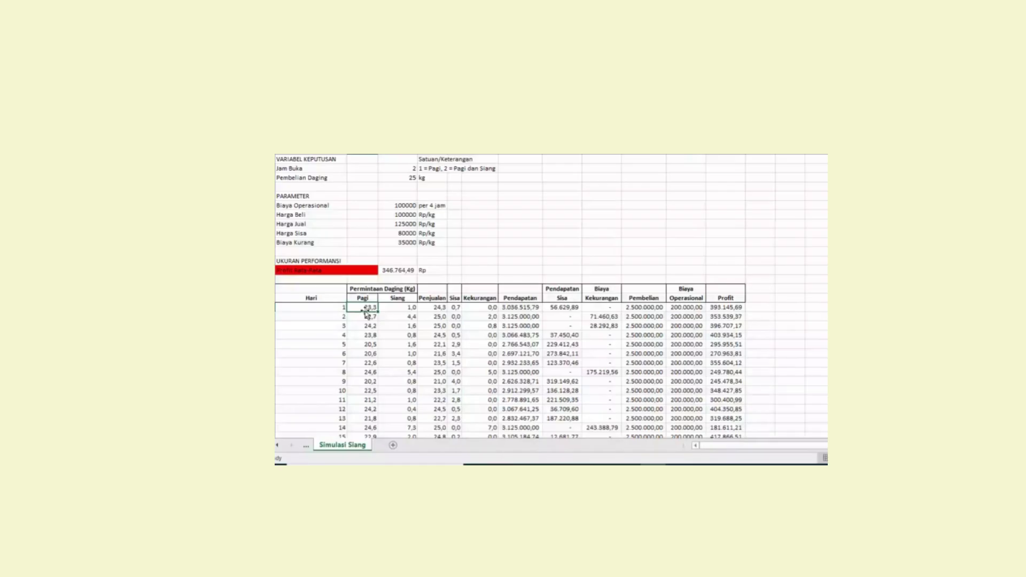
key("Right")
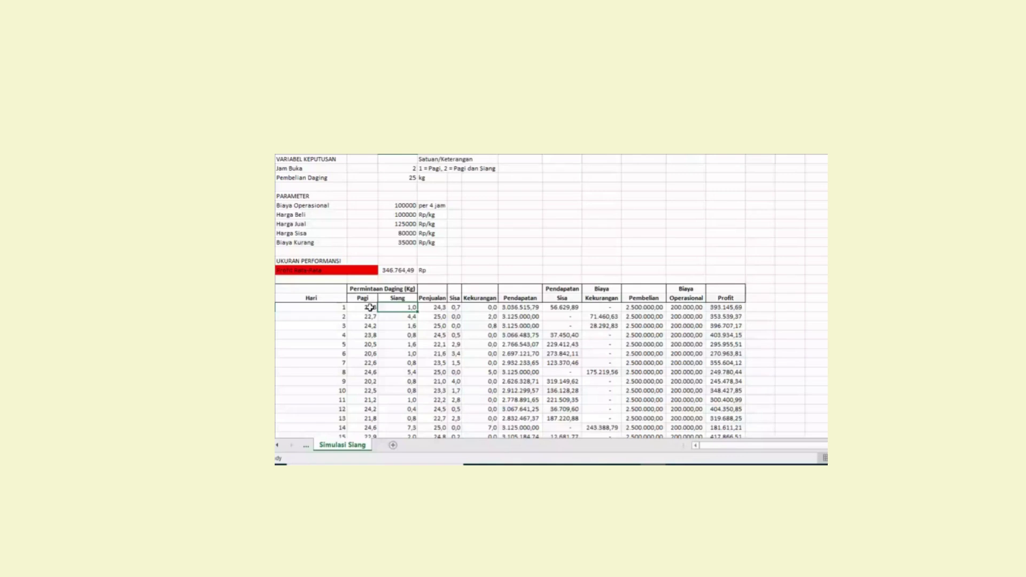
left_click_drag(398, 205, 405, 239)
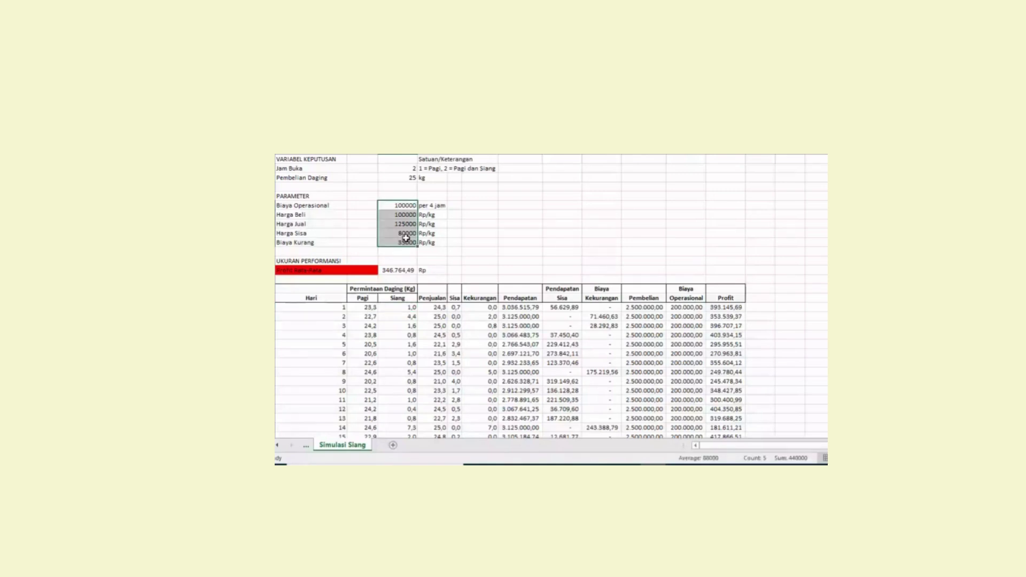
left_click_drag(369, 307, 398, 307)
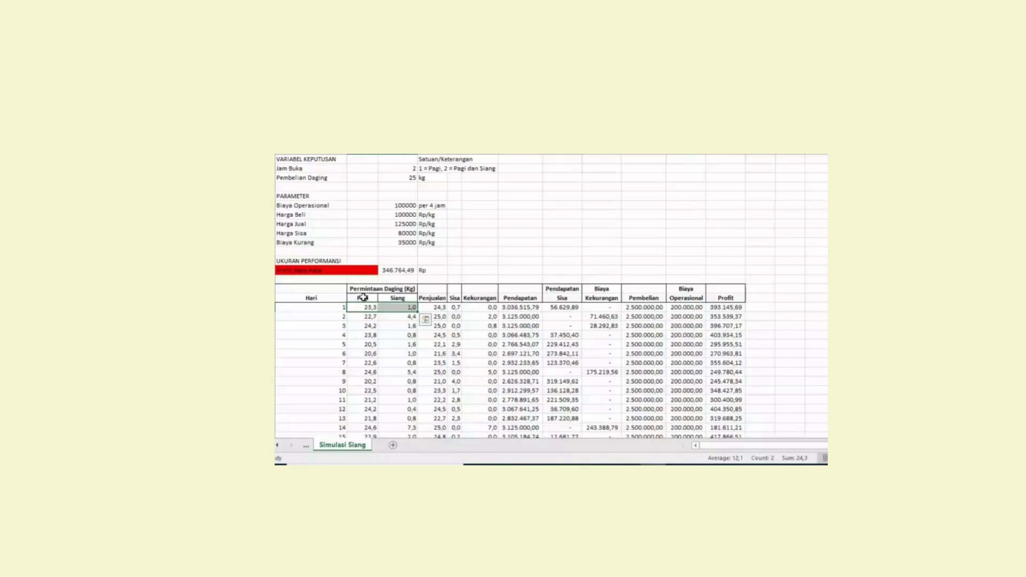
left_click_drag(363, 298, 397, 298)
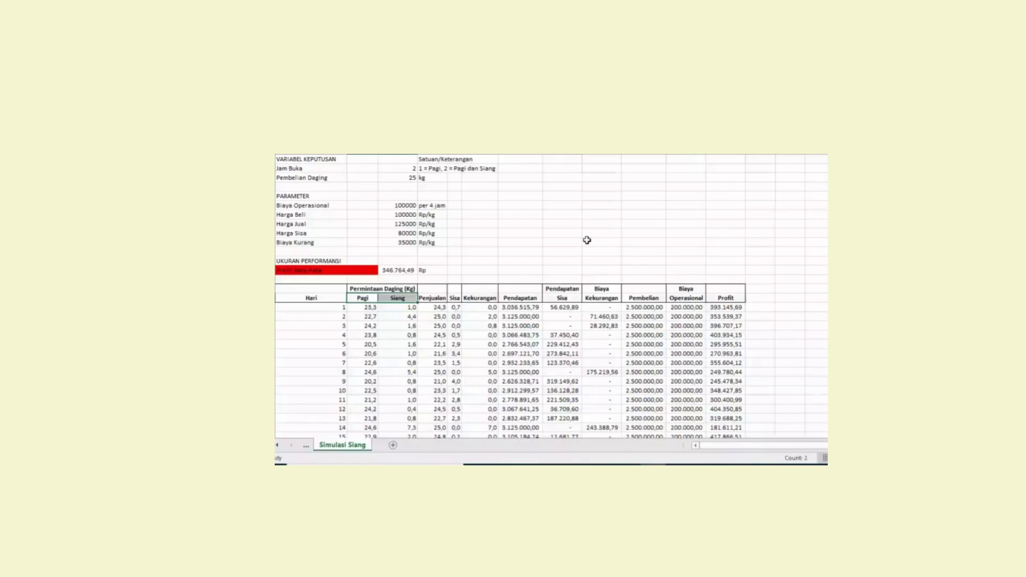
left_click(587, 240)
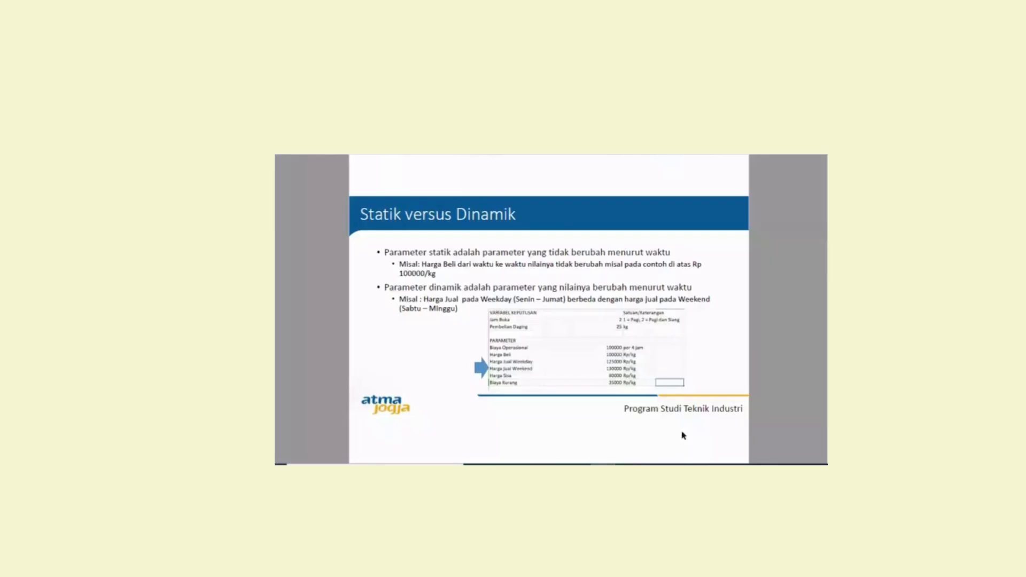
Switch to the ContohSimulasiMonteCarlo workbook in Excel and select the whole Harga Sisa row.
key("alt+Tab")
mouse_move(653, 462)
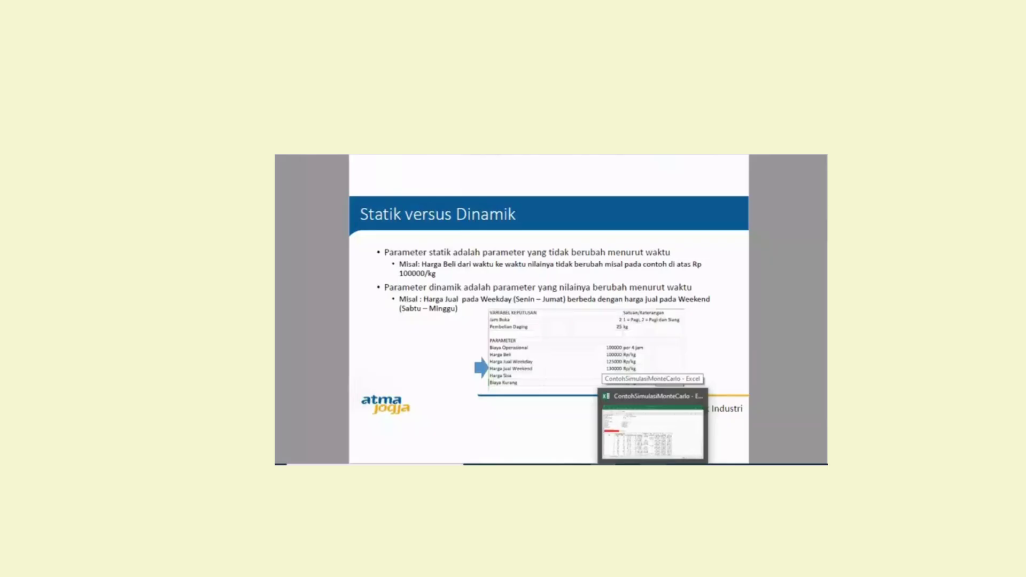
left_click(653, 430)
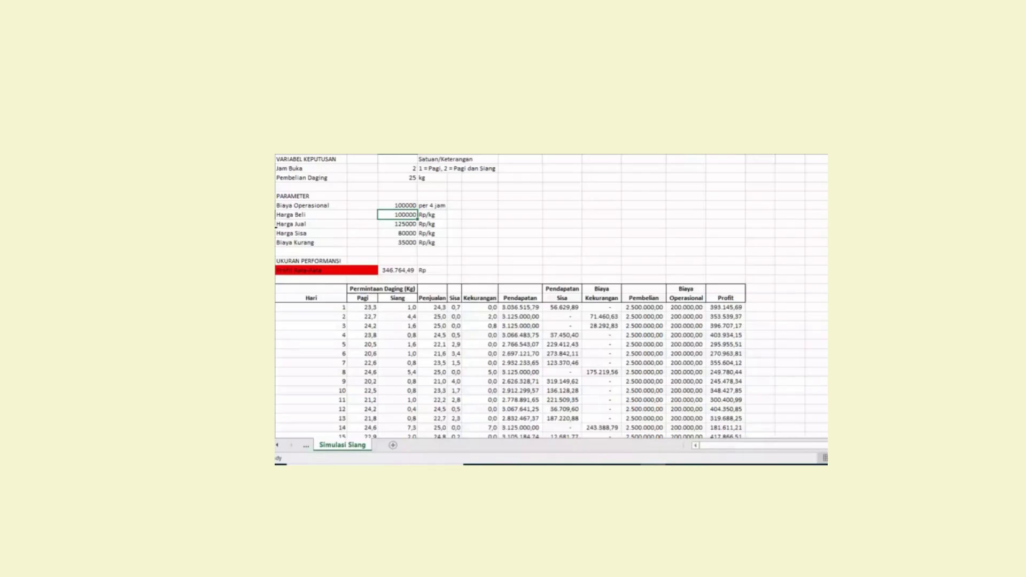
left_click(275, 233)
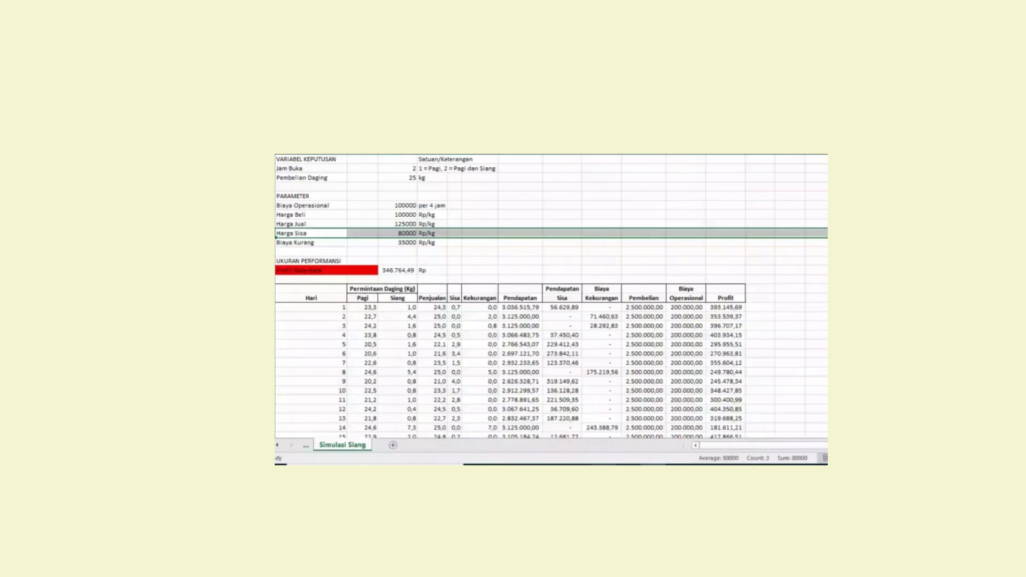
Switch back to the PDF slides and examine the Harga Jual Weekday and Weekend rows on the Statik versus Dinamik slide.
key("alt+Tab")
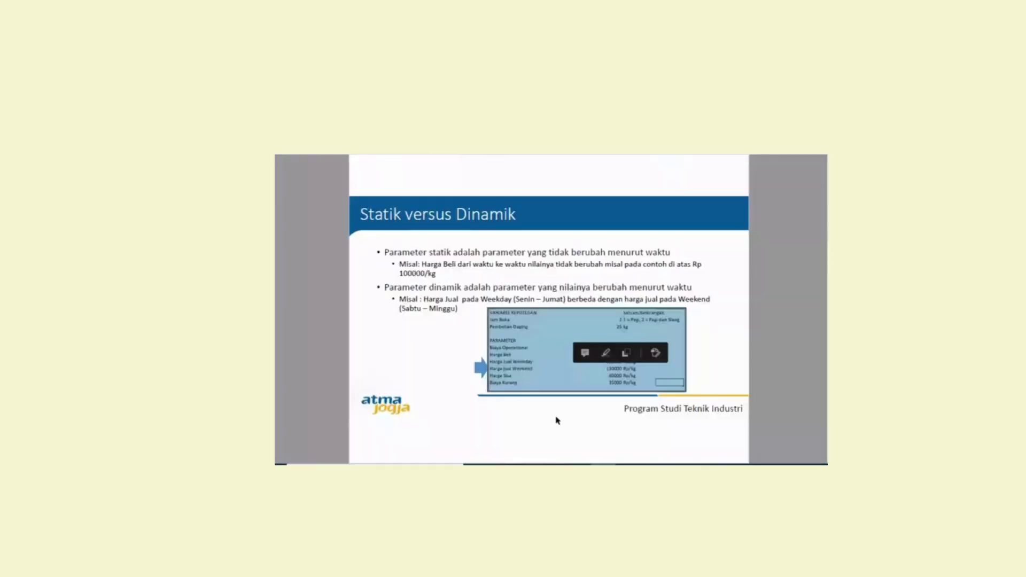
key("Escape")
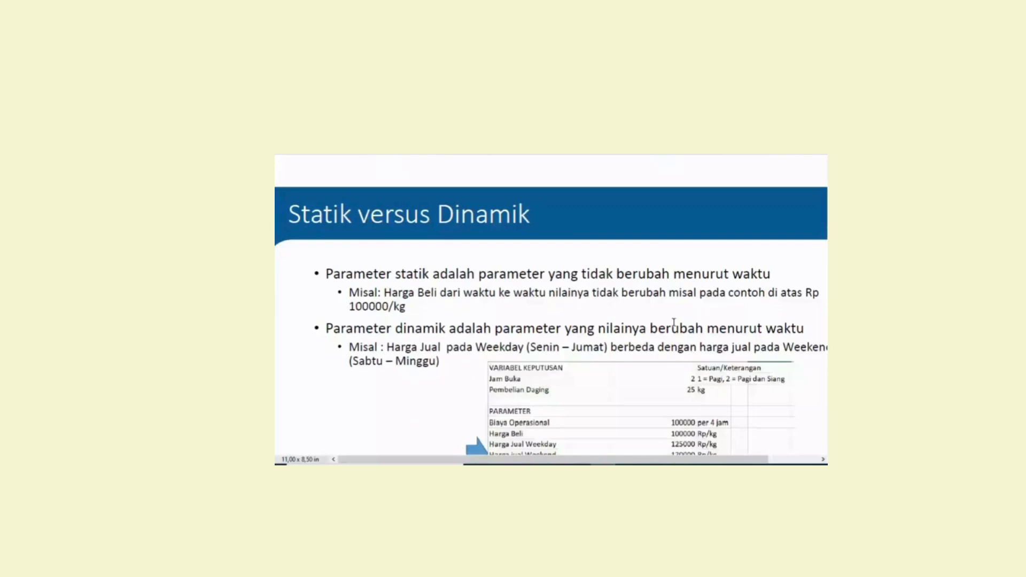
scroll(673, 322, "down", 3)
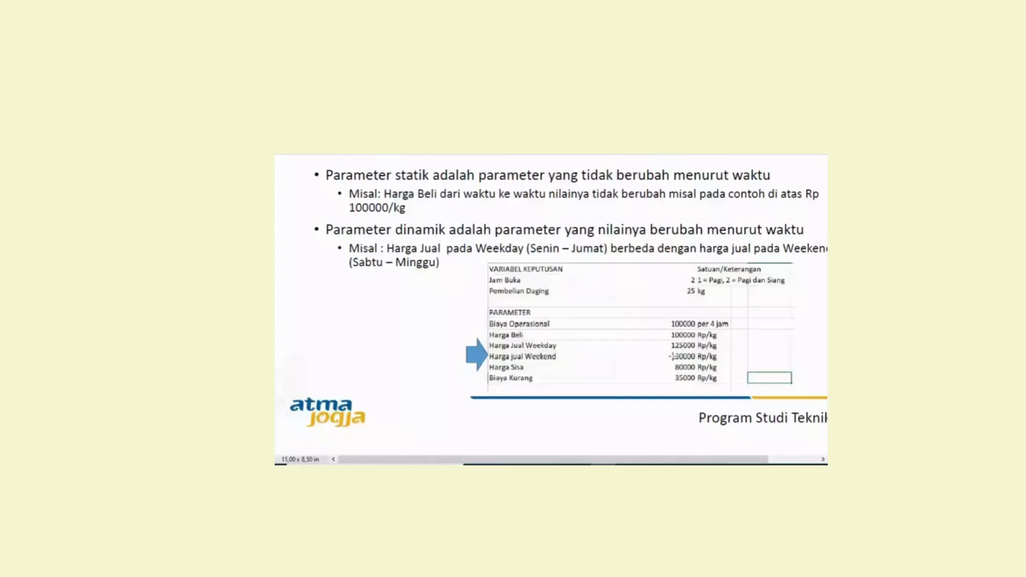
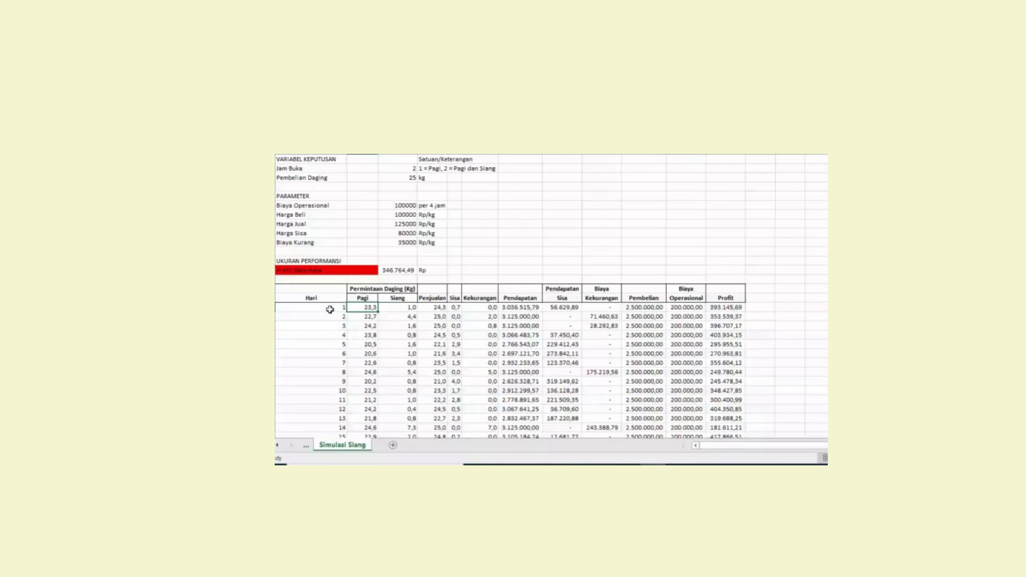
Select the cells for days 5, 6 and 7 one after another in the Hari column.
left_click(326, 344)
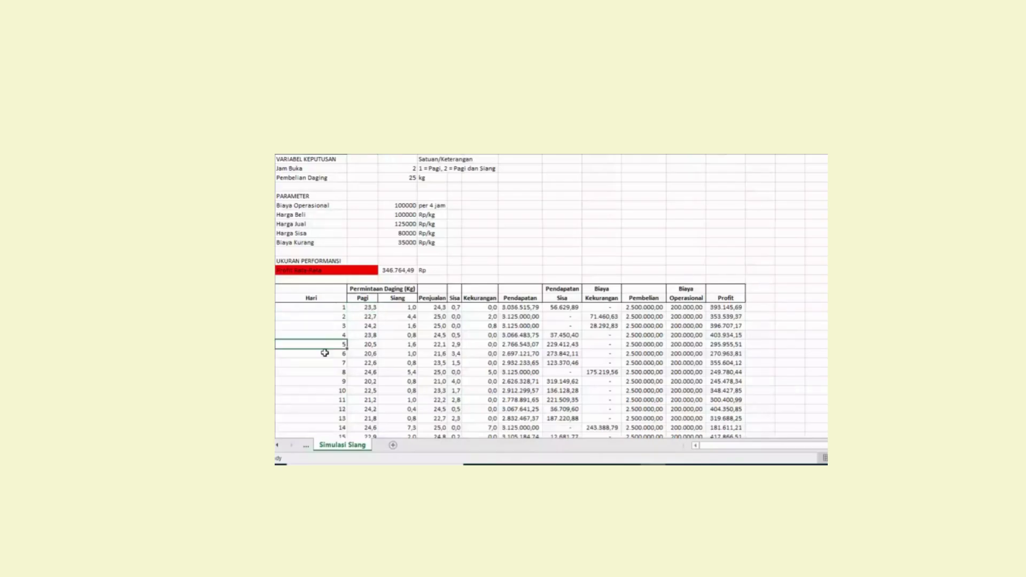
left_click(325, 353)
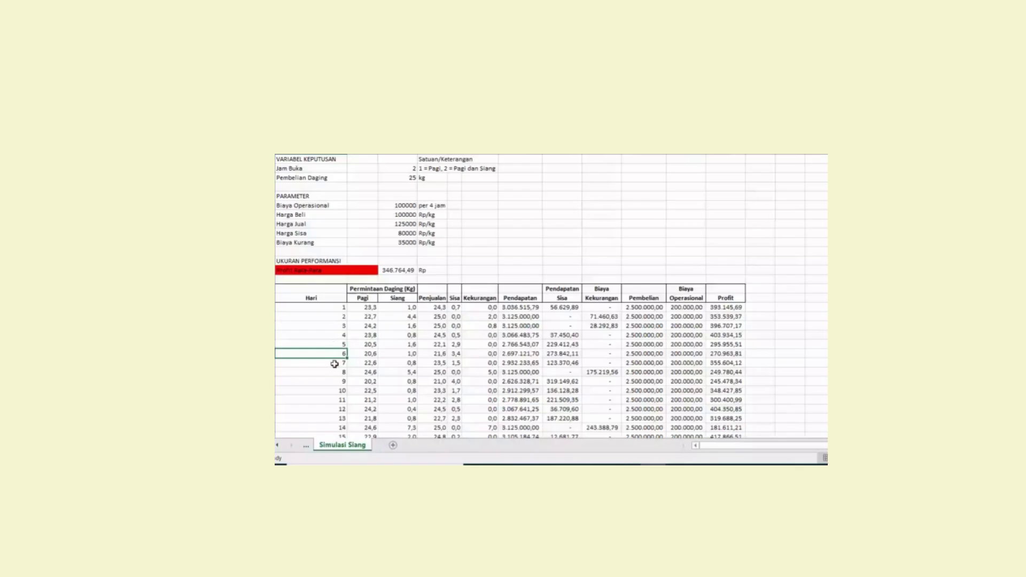
left_click(334, 363)
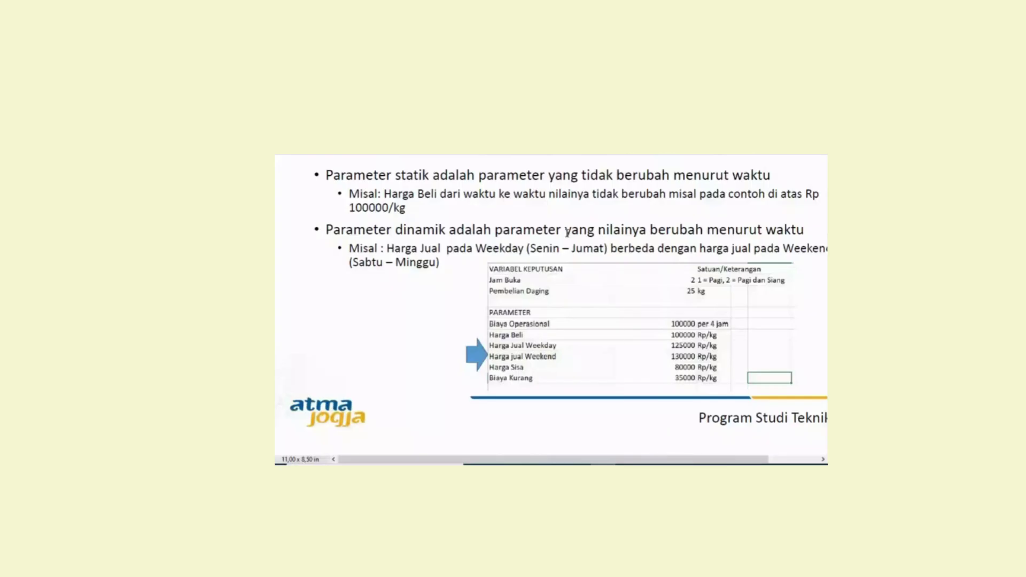
Set the slide document's zoom to 75% and move on to the Static simulation slide.
left_click(653, 224)
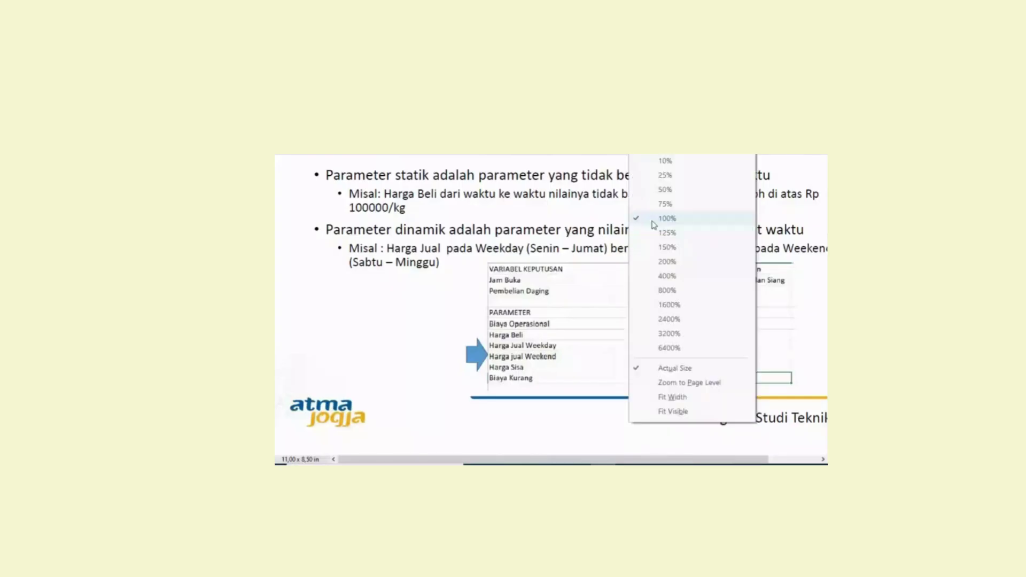
left_click(665, 204)
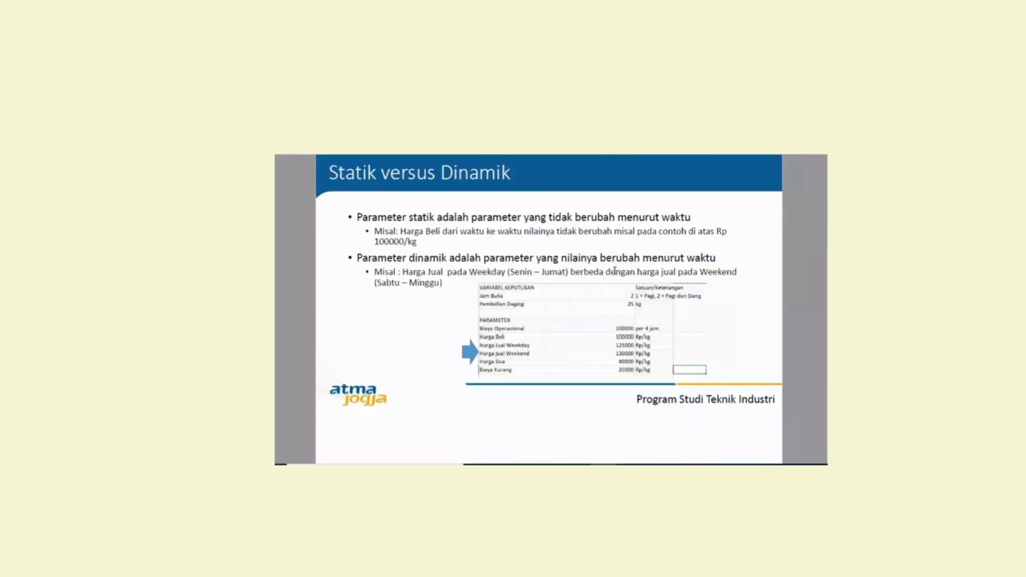
scroll(614, 271, "down", 5)
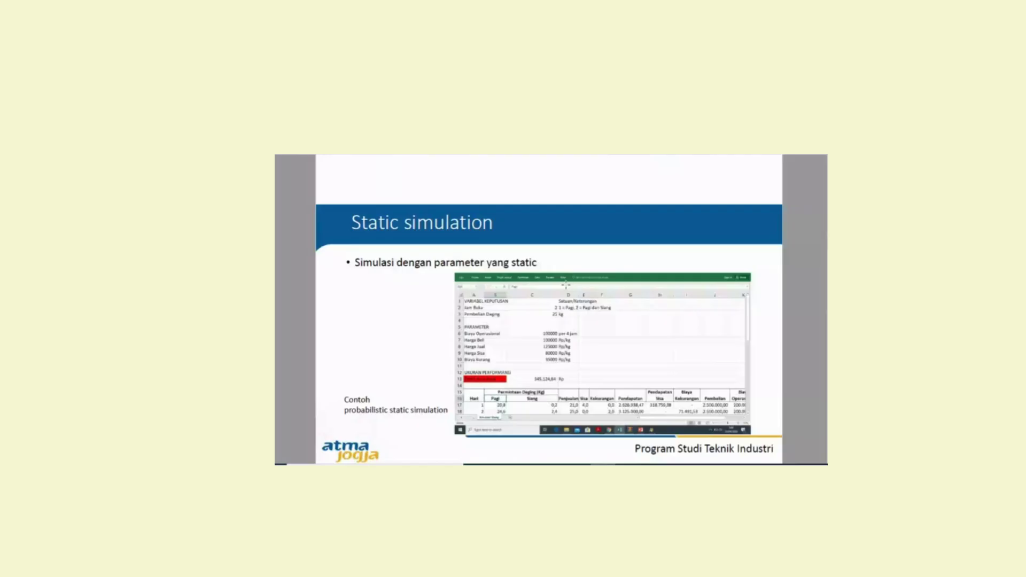
Switch to Excel and review the parameter values from Biaya Operasional to Biaya Kurang and the Pagi demand for days 1 to 9.
key("alt+Tab")
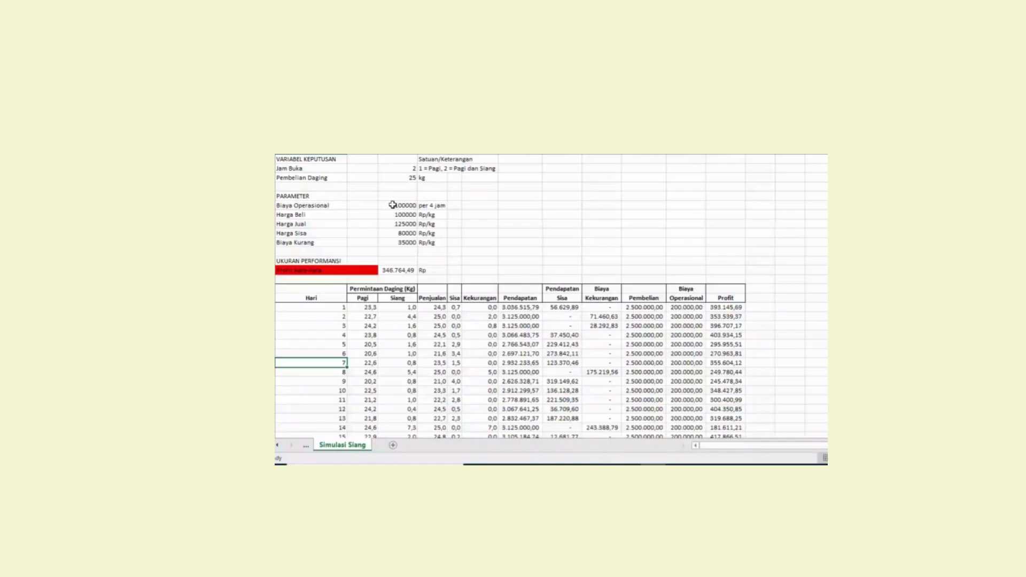
left_click_drag(392, 205, 413, 244)
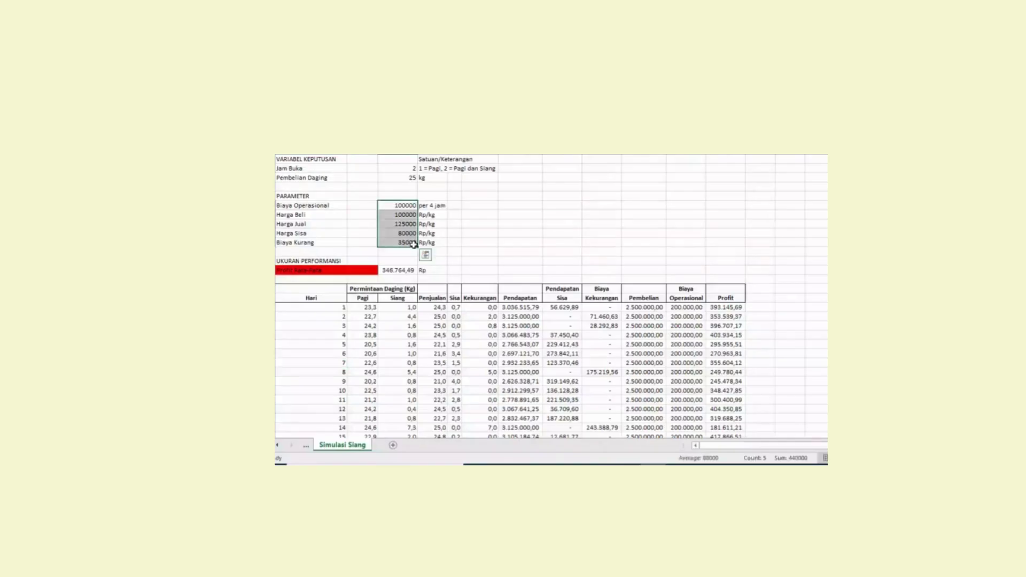
scroll(465, 298, "down", 1)
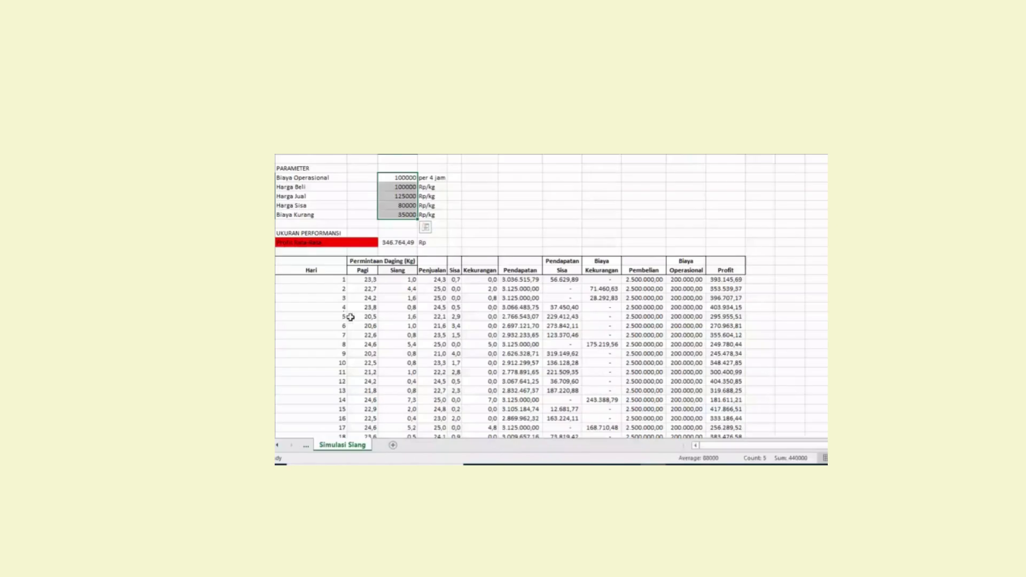
left_click_drag(364, 280, 365, 354)
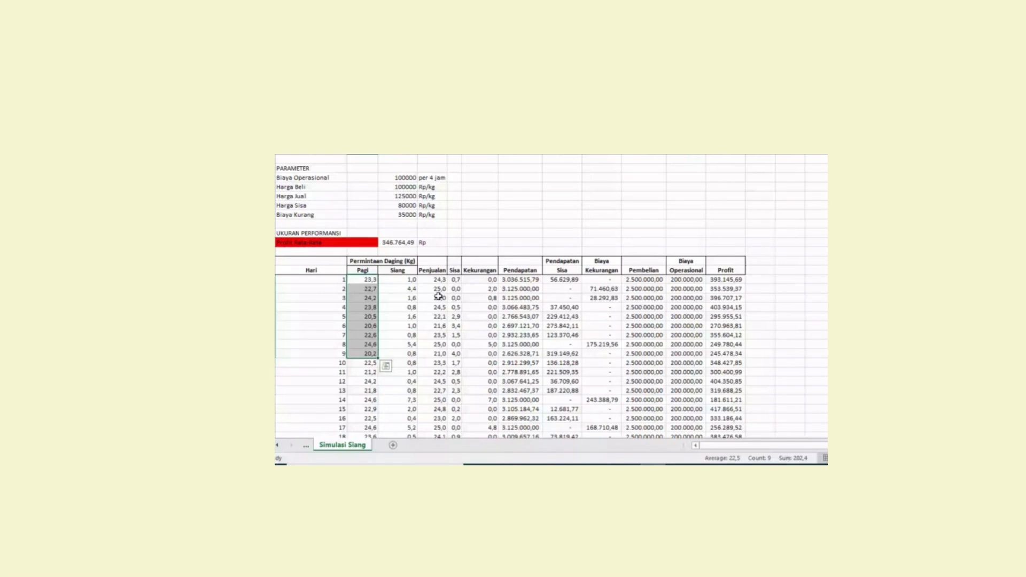
scroll(556, 280, "up", 1)
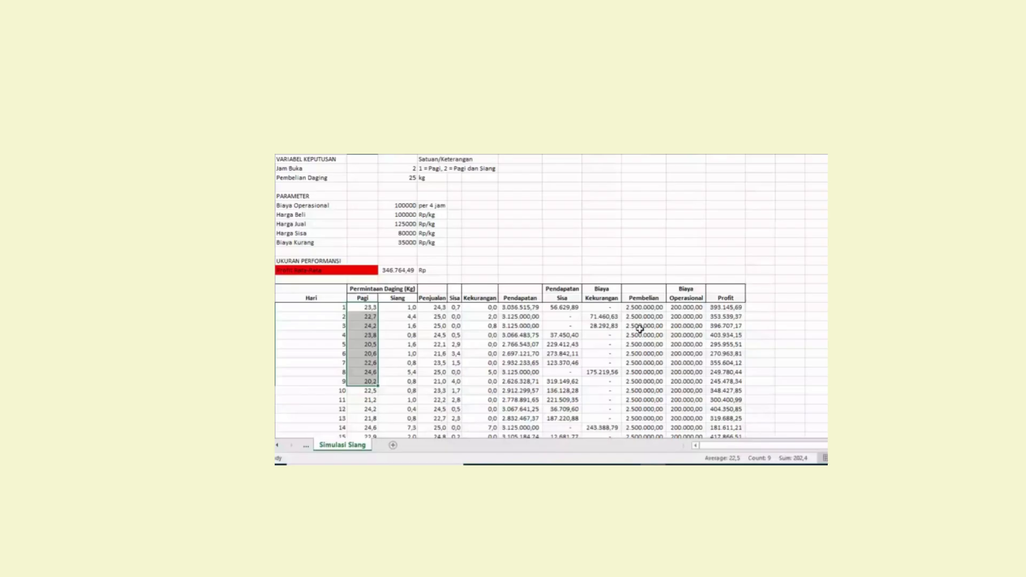
left_click(520, 251)
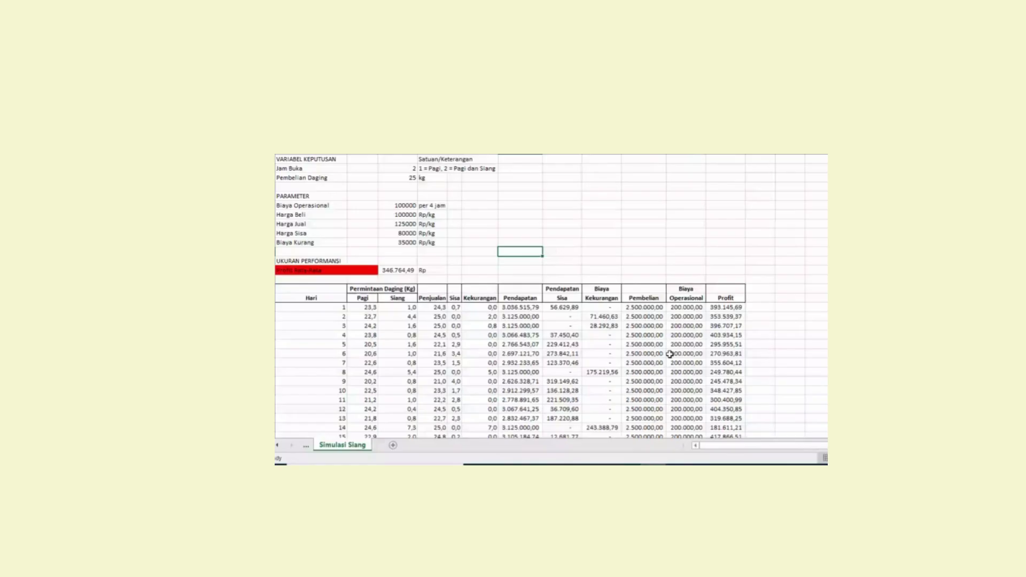
left_click(433, 334)
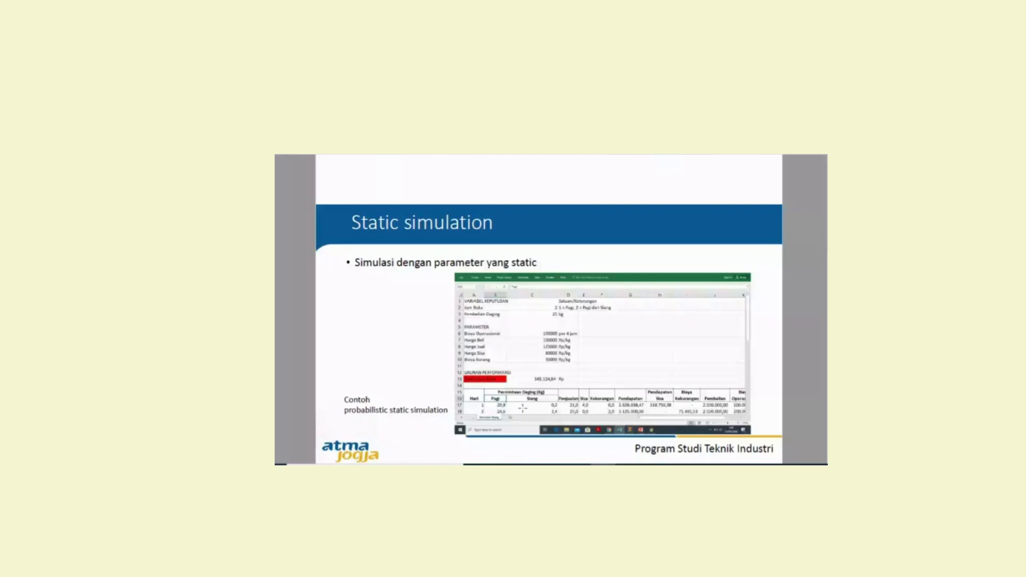
View the probabilistic static simulation example on the Static simulation slide and the content below it.
scroll(400, 411, "down", 1)
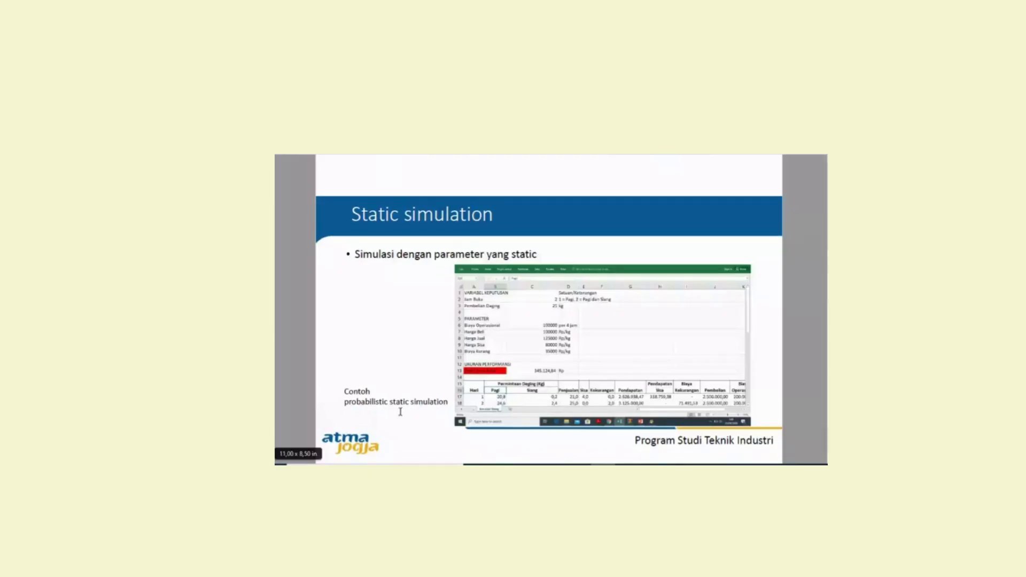
scroll(547, 378, "down", 3)
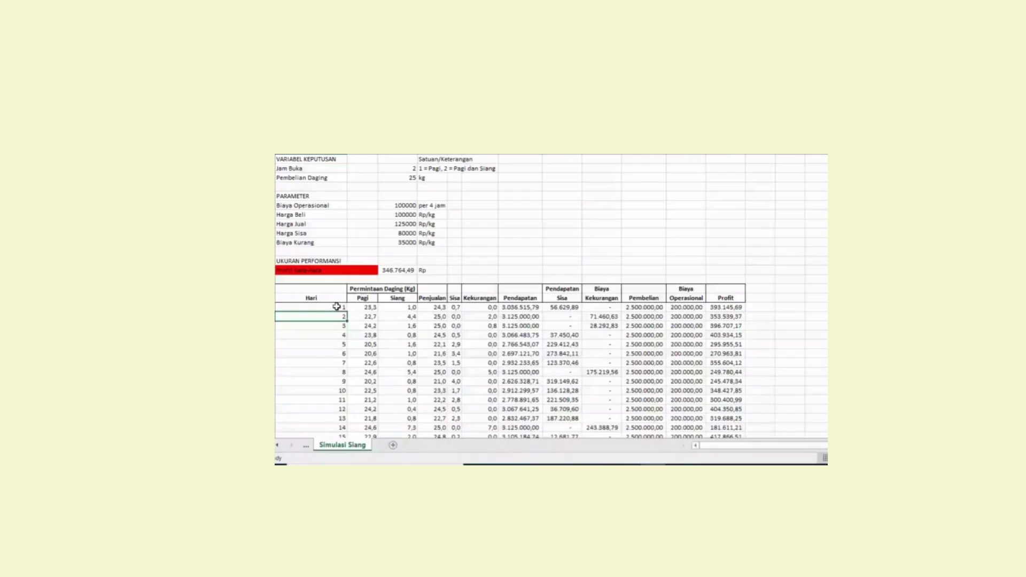
Select all the days in the Hari column starting at day 1, and step down through the cells to day 7.
left_click(336, 306)
key("ctrl+shift+Down")
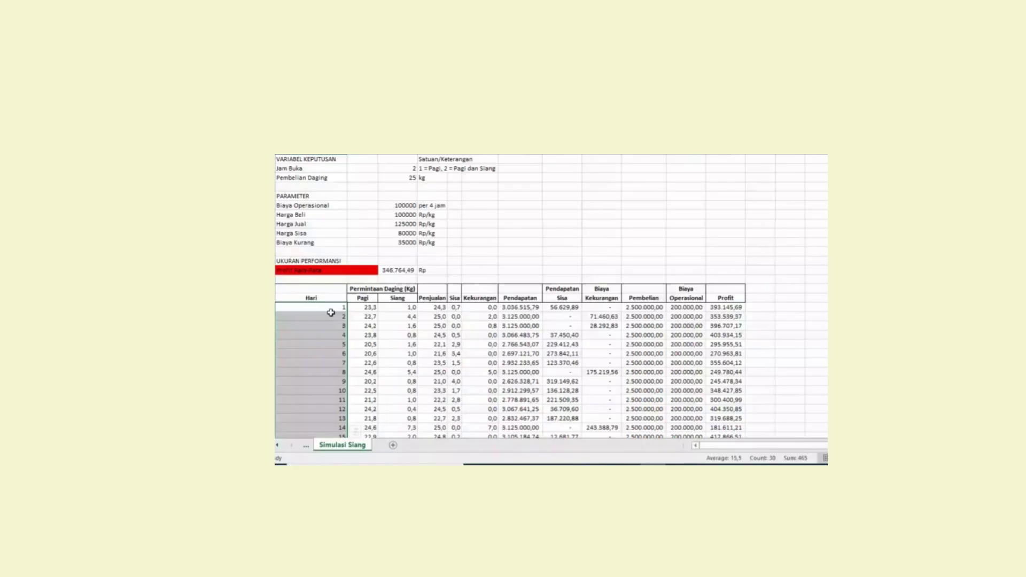
key("Down")
key("Down")
key("Down")
key("Down")
key("Down")
key("Down")
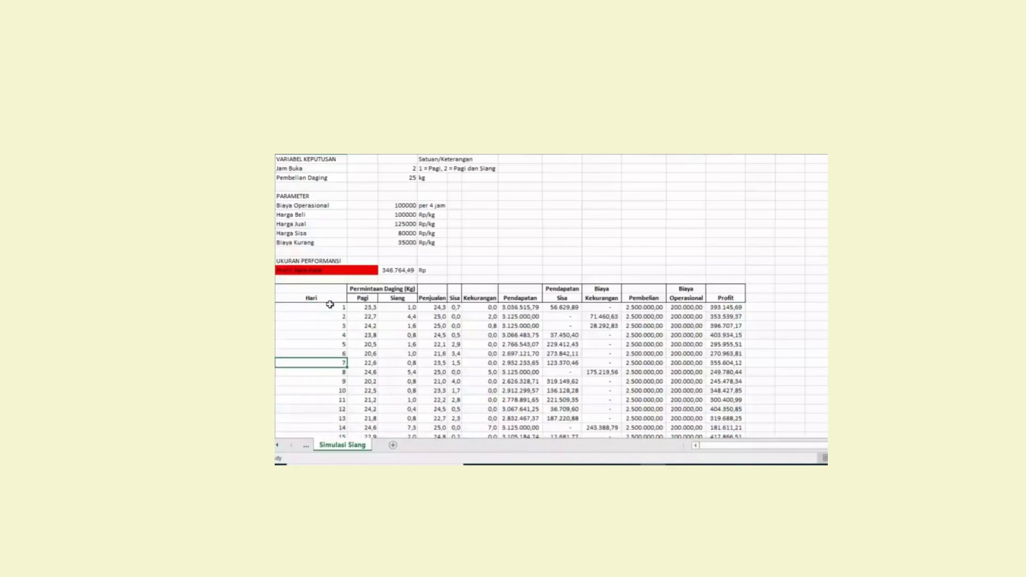
Select the Hari column from its header down through the simulated days near the end of the table.
left_click(330, 298)
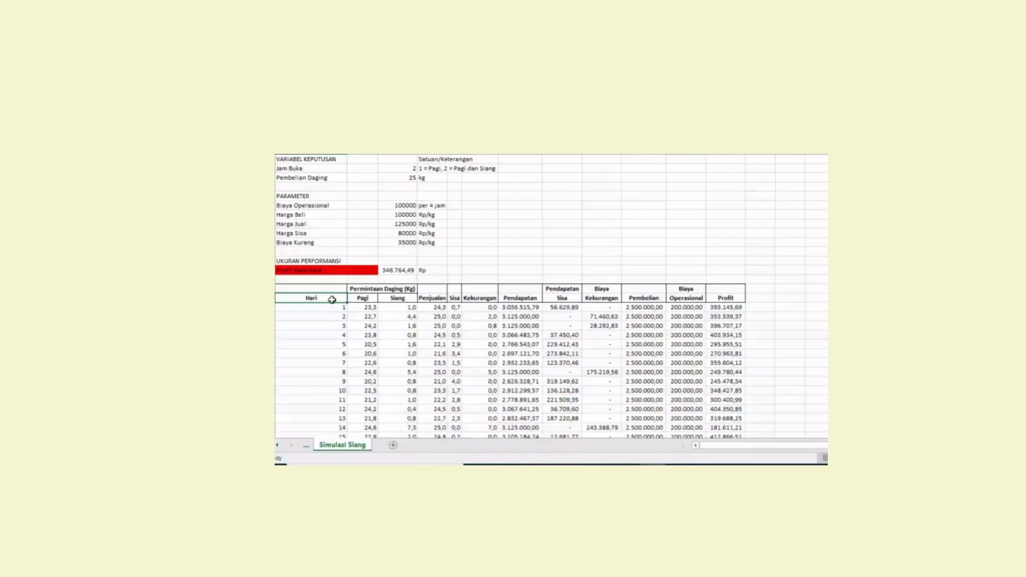
left_click_drag(332, 299, 316, 463)
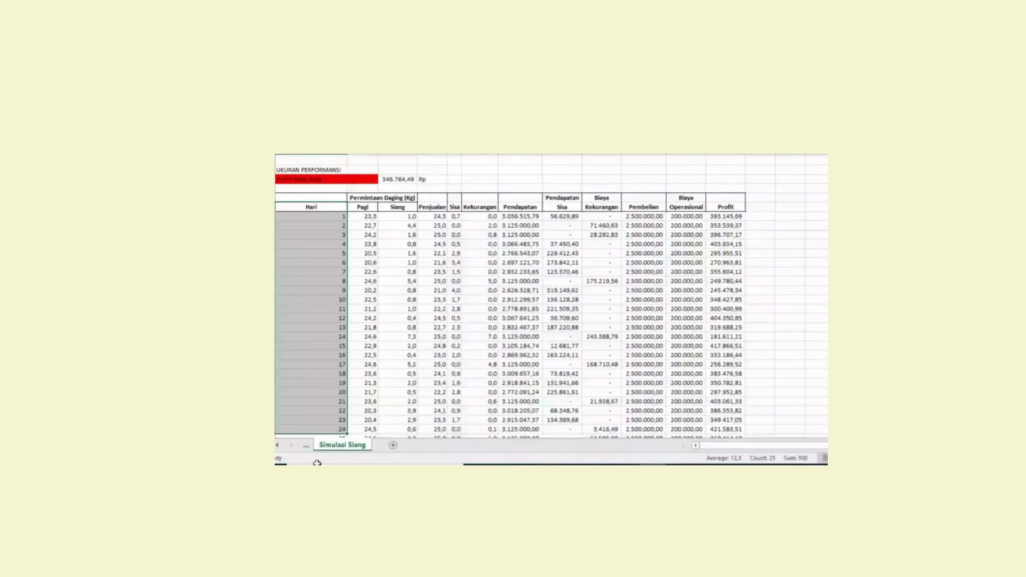
left_click_drag(317, 463, 628, 465)
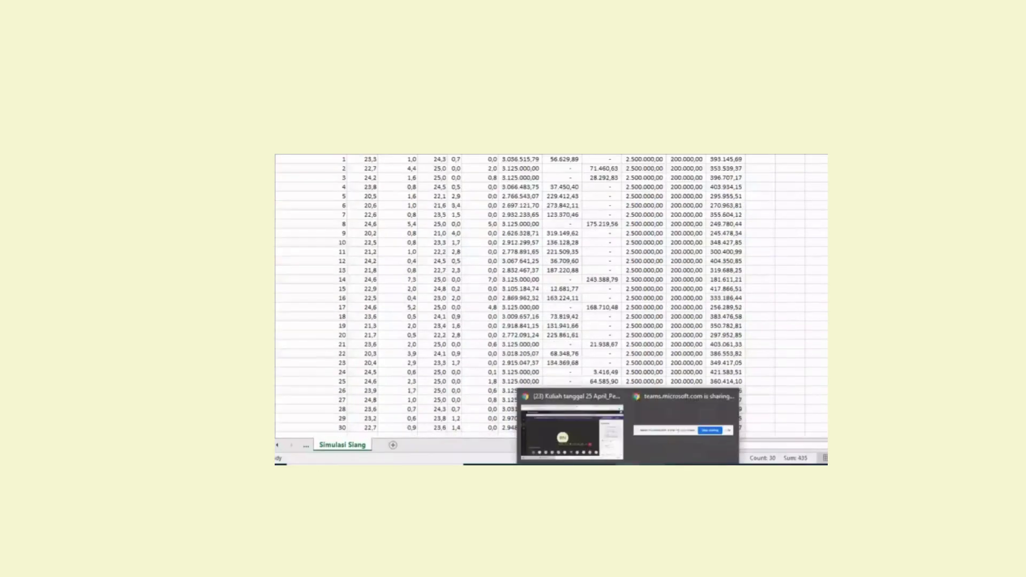
Compare the Ciri-ciri static simulation slide with the Excel parameters, performance measure and simulated rows for days 1 to 30, returning to the slide.
key("alt+Tab")
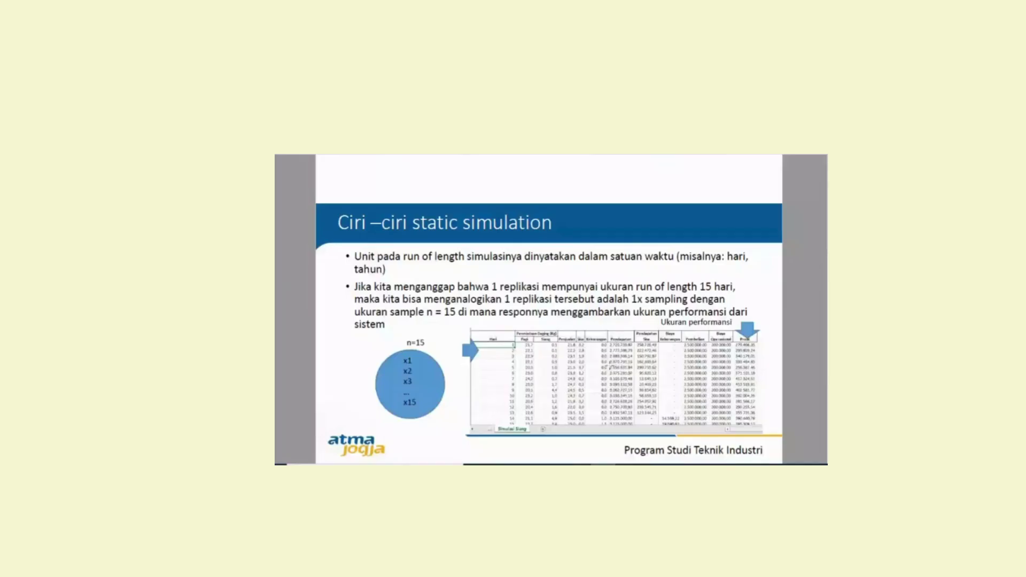
key("alt+Tab")
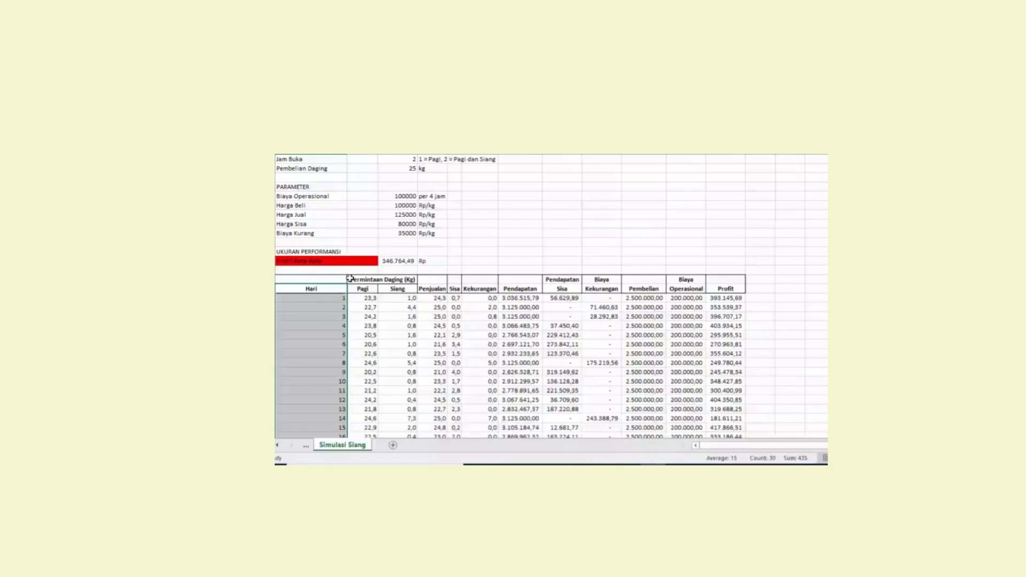
scroll(350, 279, "down", 4)
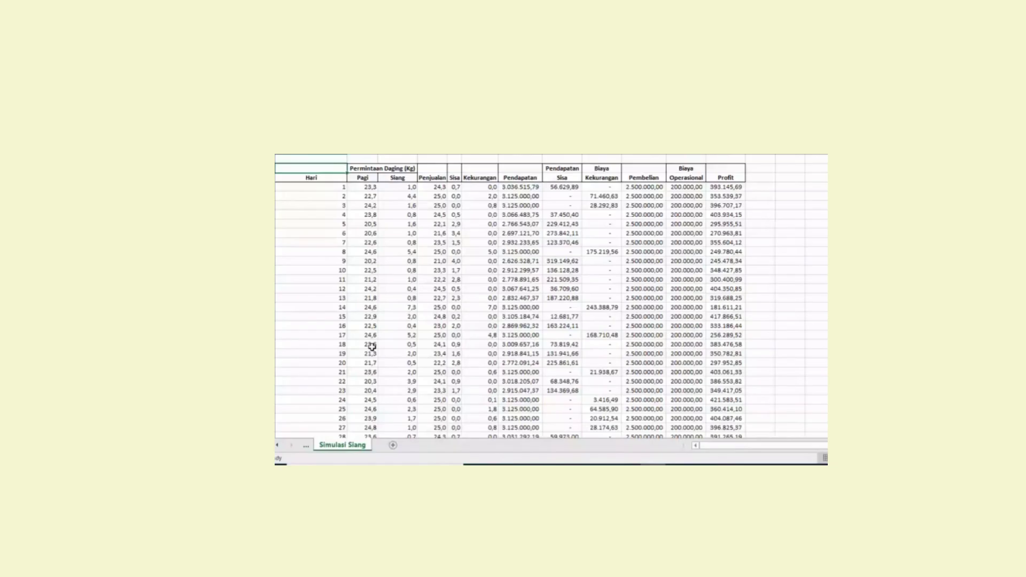
scroll(410, 317, "up", 4)
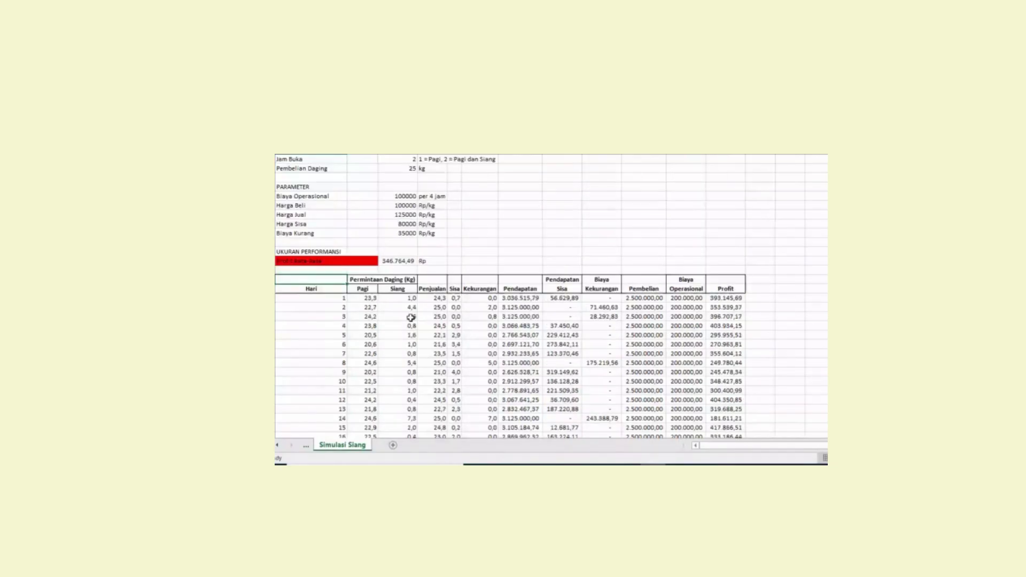
scroll(374, 348, "down", 3)
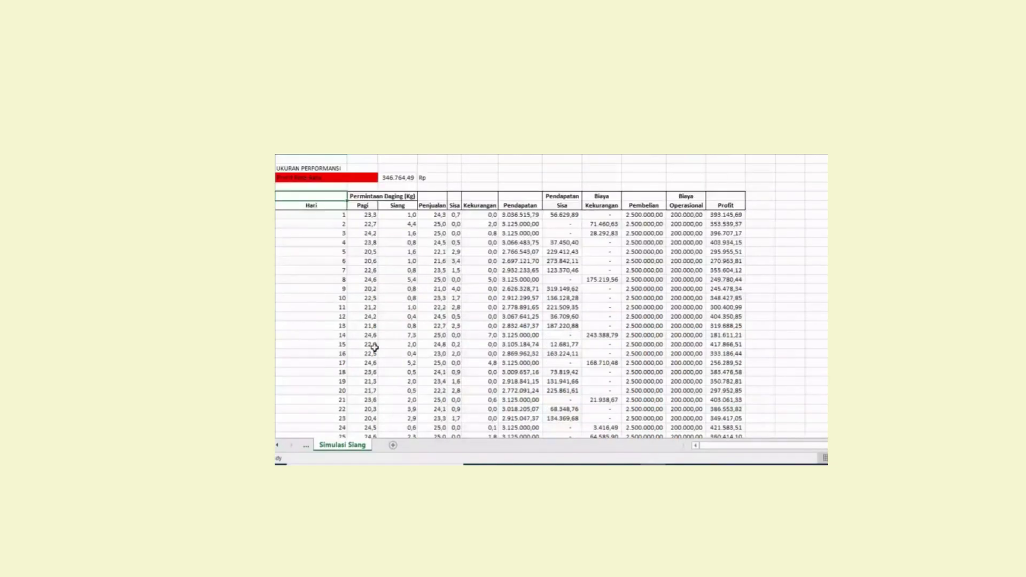
scroll(374, 348, "down", 5)
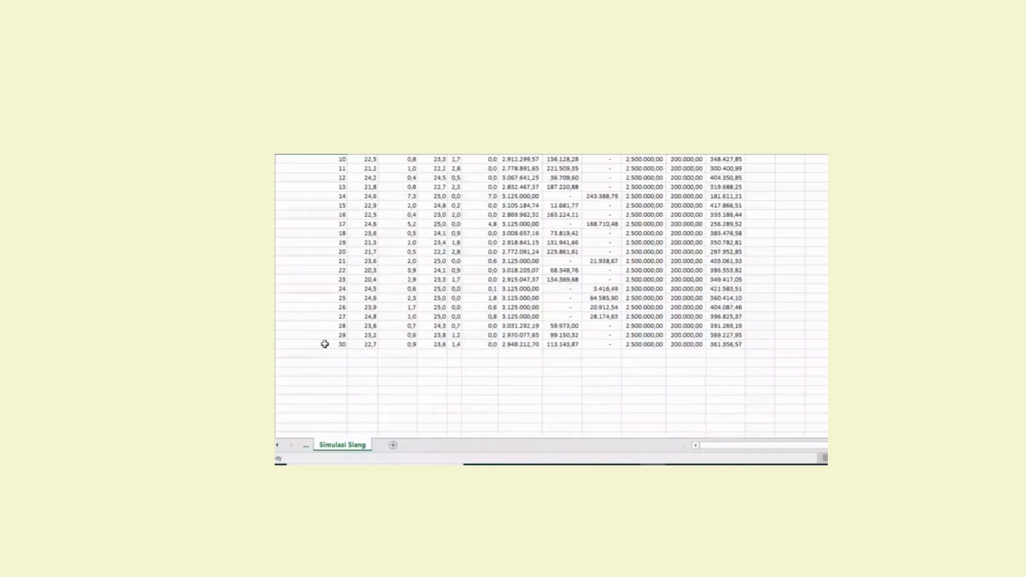
scroll(324, 344, "up", 5)
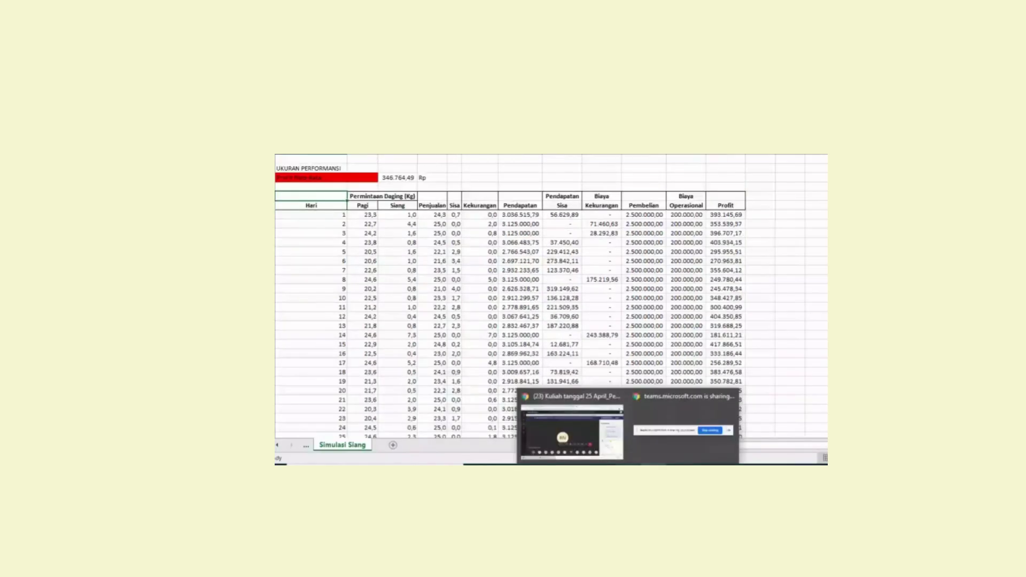
key("alt+Tab")
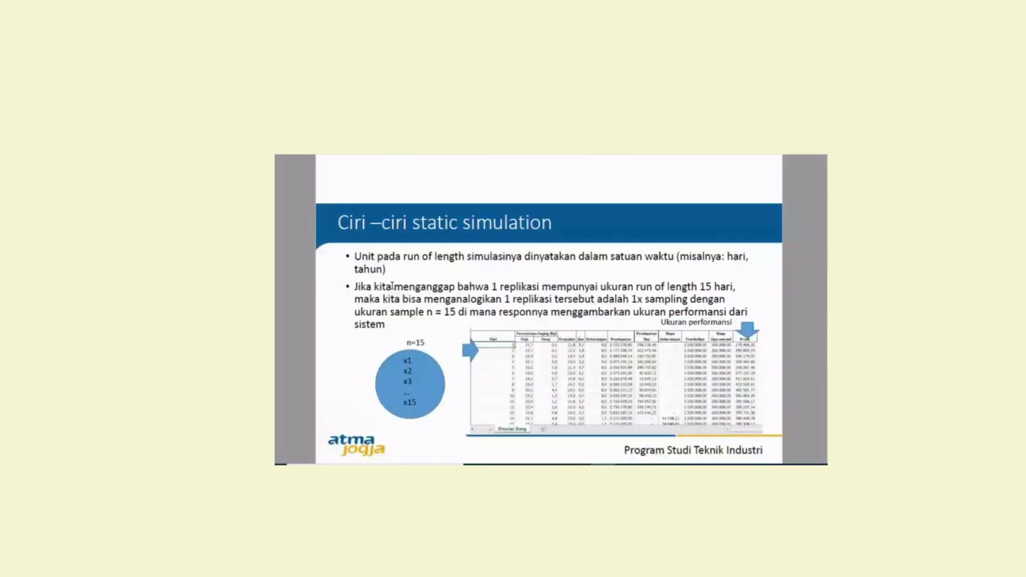
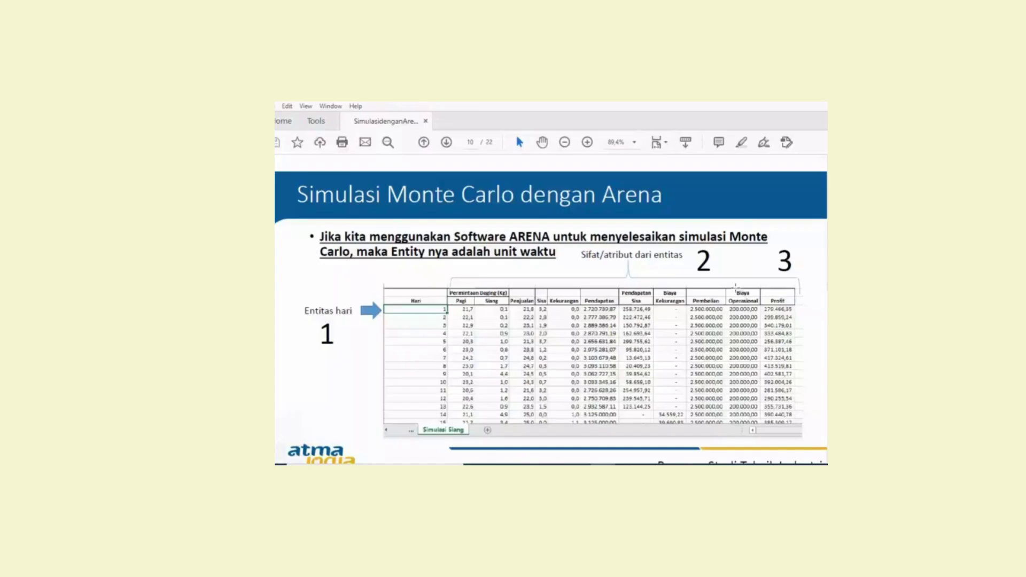
Switch to Excel, select day 1 in the Hari column, and enlarge the Simulasi Siang sheet around the Permintaan Daging data.
key("alt+Tab")
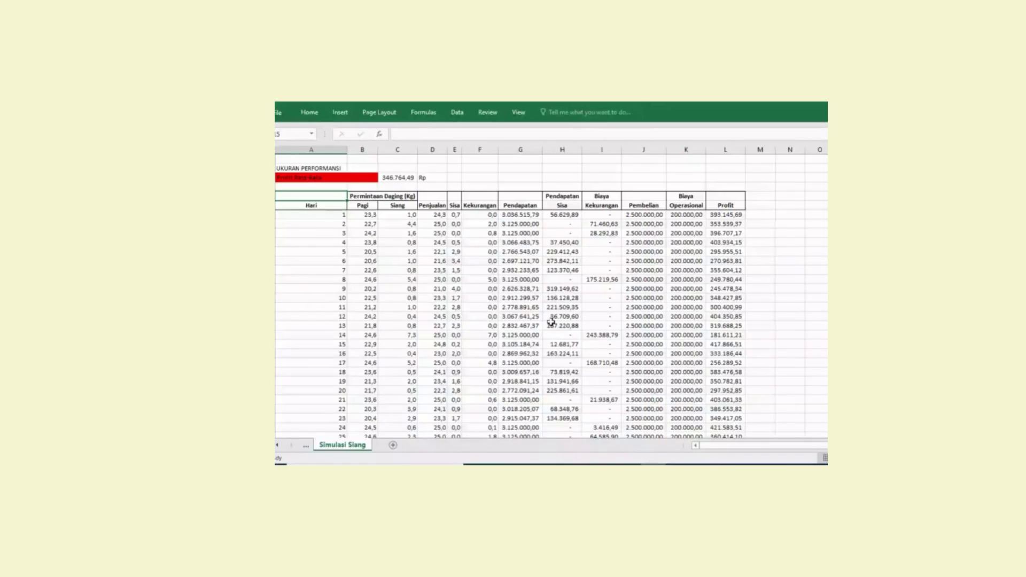
scroll(315, 305, "up", 4)
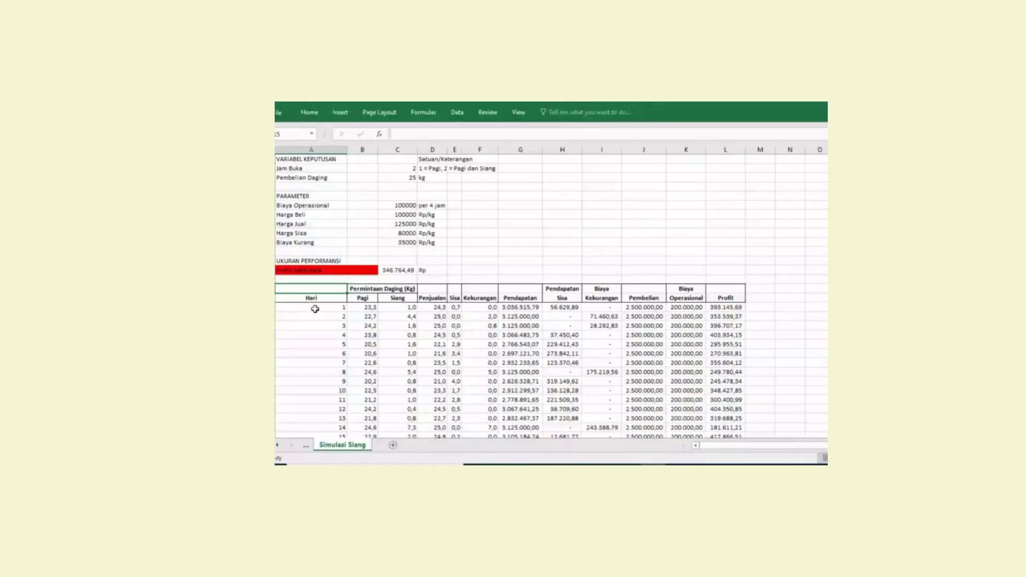
left_click_drag(315, 309, 320, 316)
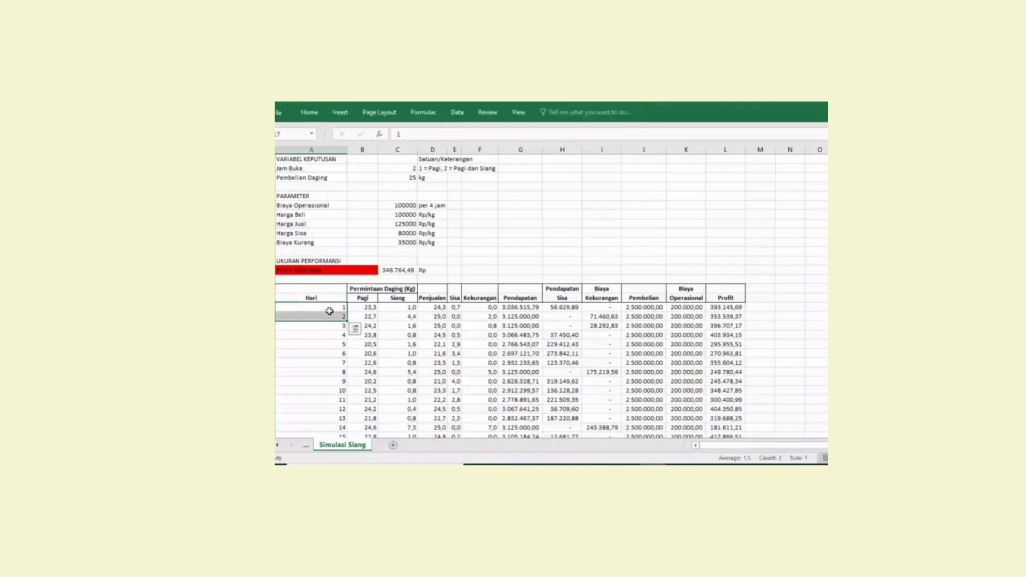
left_click(329, 310)
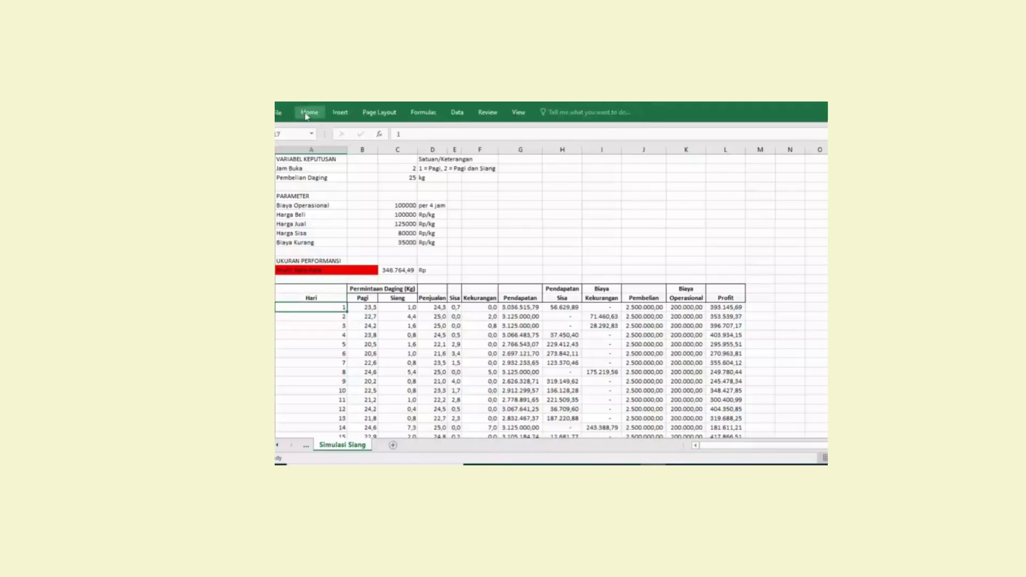
left_click(309, 113)
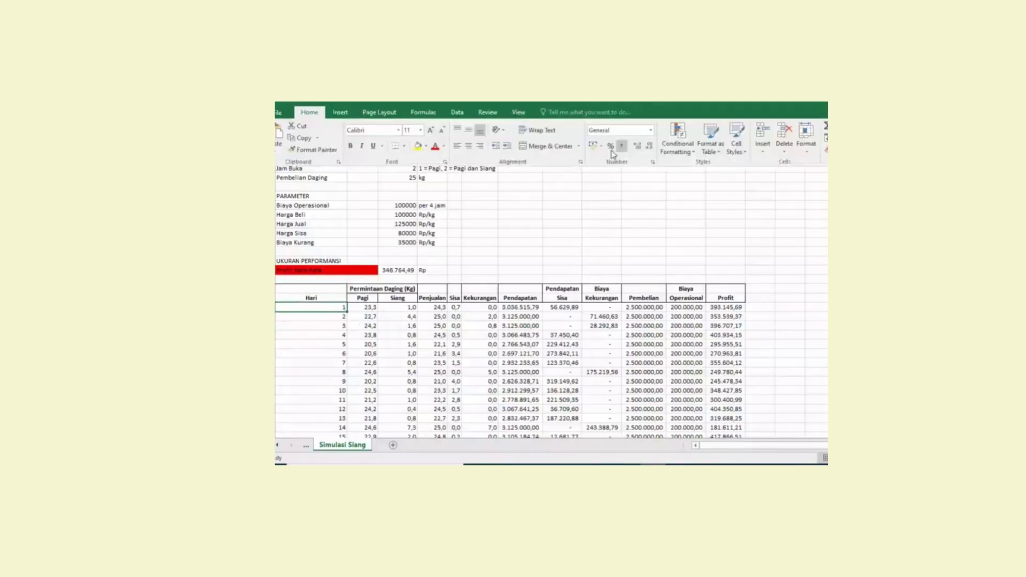
scroll(813, 421, "up", 8)
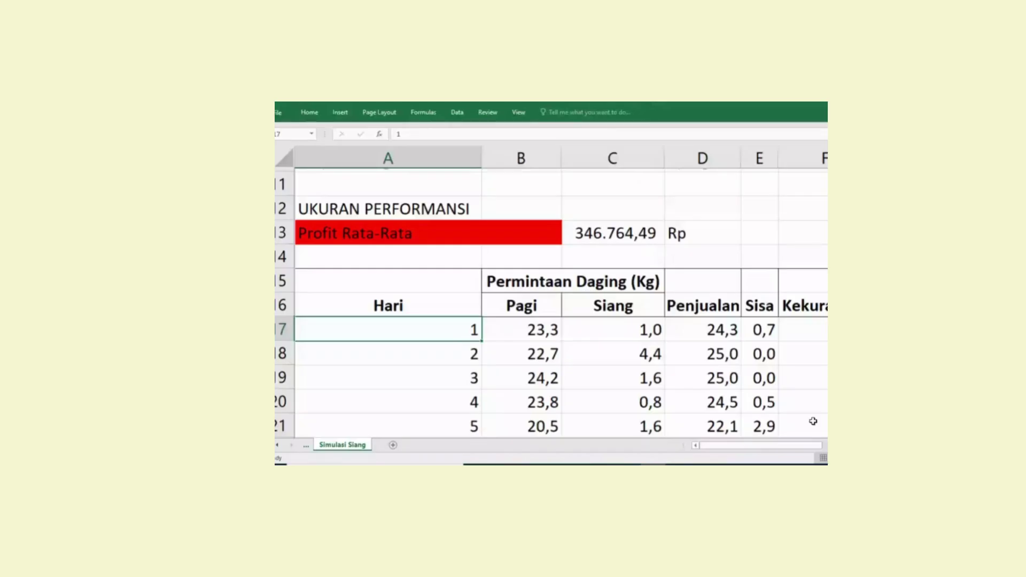
scroll(520, 289, "up", 1)
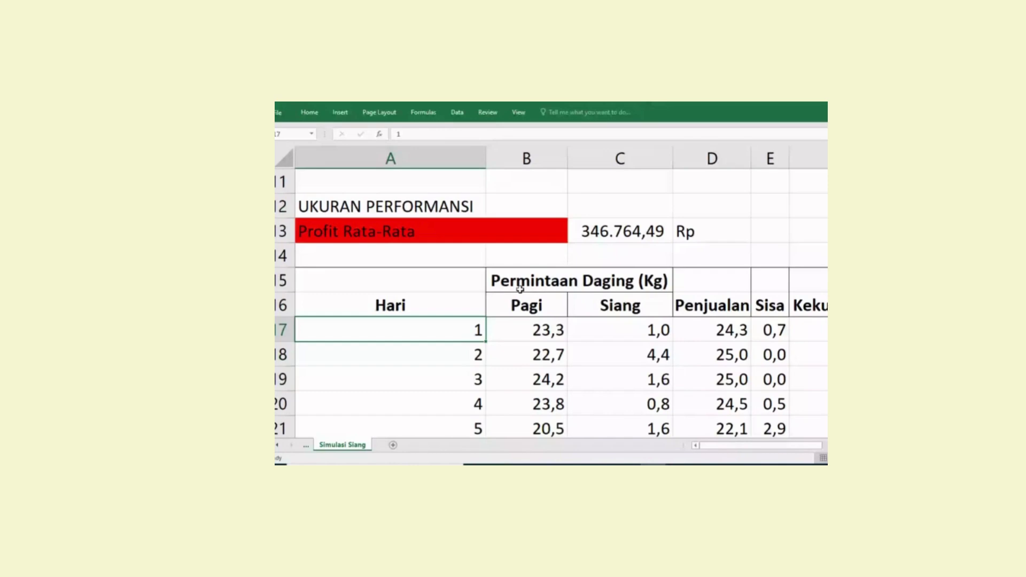
Review the table's column headers across to Biaya Operasional, return to the Hari header, and switch back to the PDF slides.
left_click(571, 286)
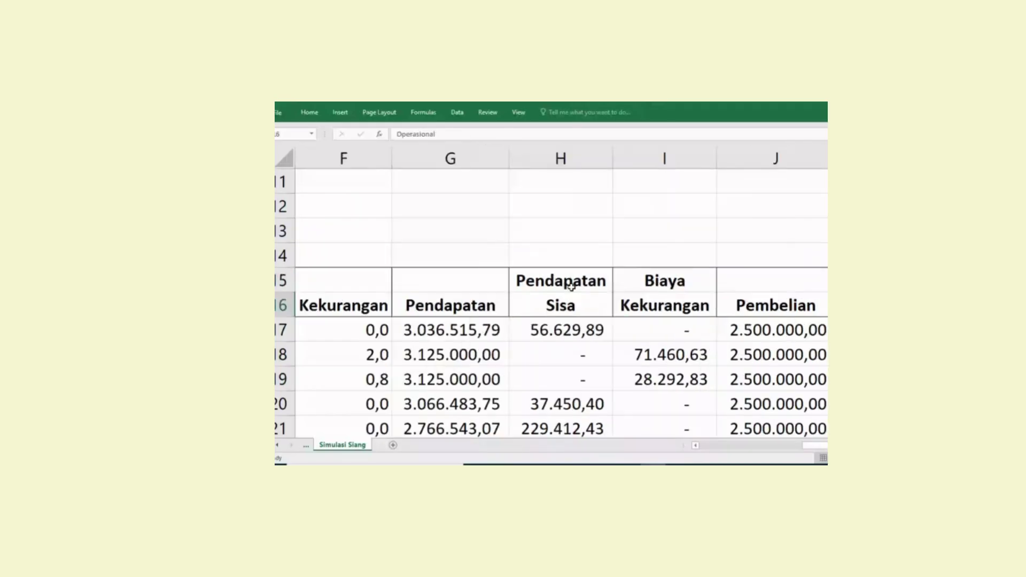
key("Home")
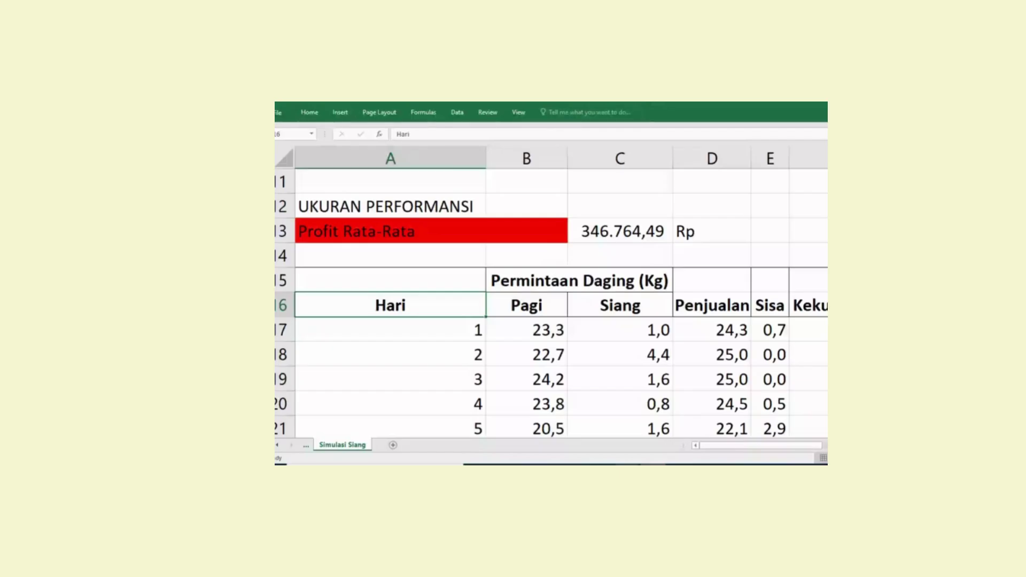
key("alt+Tab")
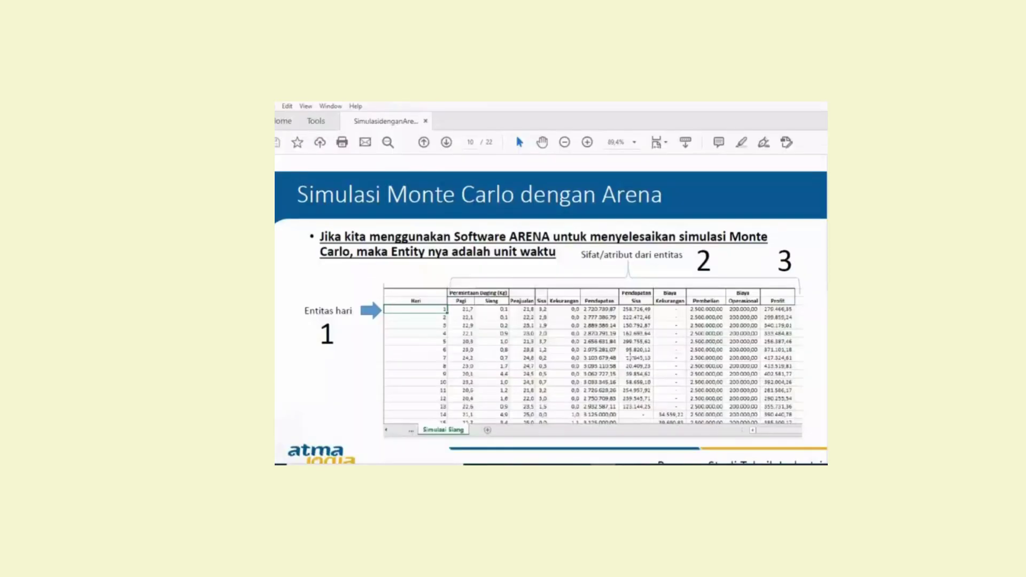
Examine the Arena model on slide 11 at 150% zoom, following the flow from Create 1 through Assign 1 and Record 1 to Dispose 1.
scroll(596, 333, "down", 1)
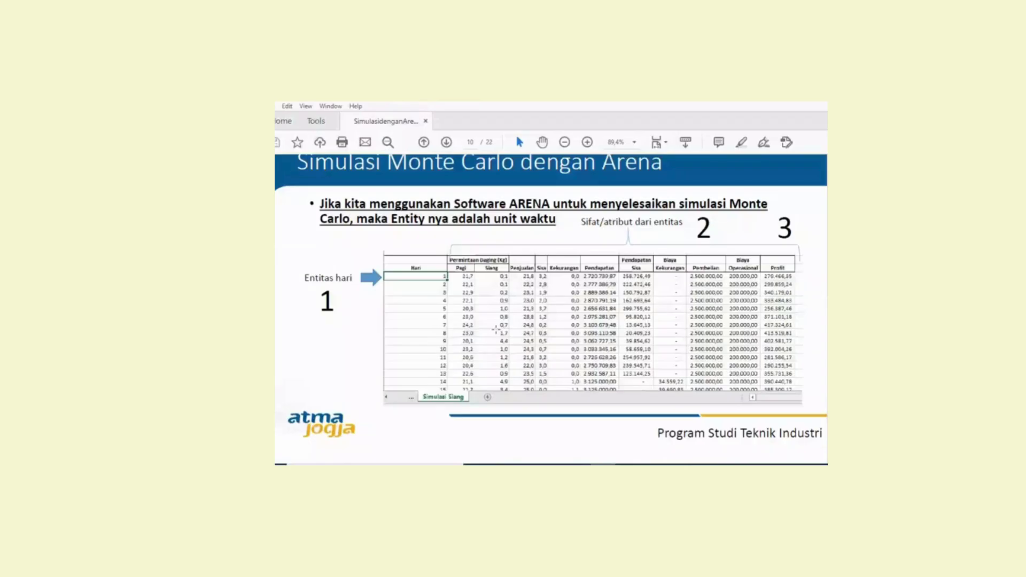
scroll(495, 328, "up", 1)
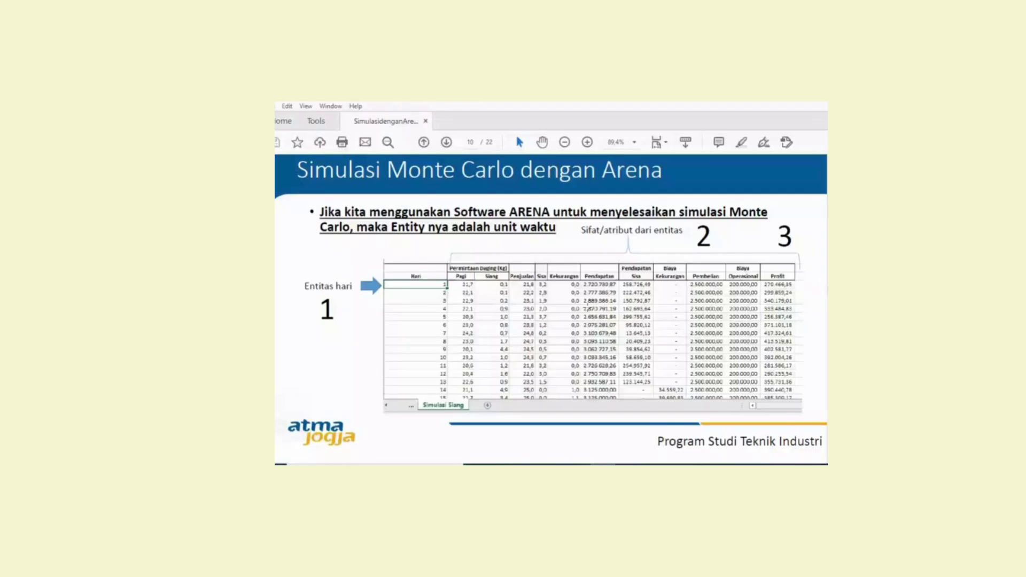
scroll(588, 309, "down", 3)
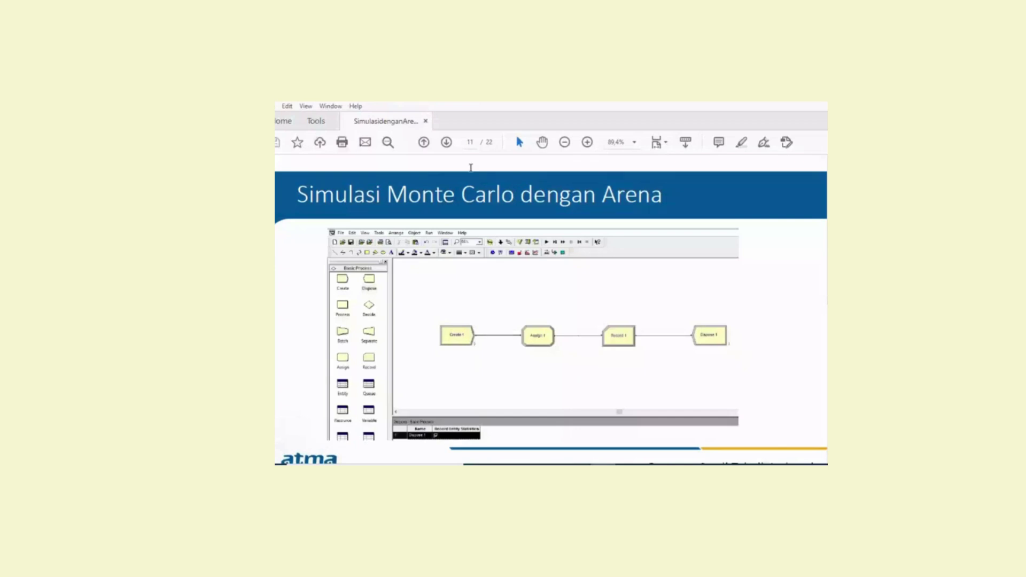
scroll(623, 345, "up", 3)
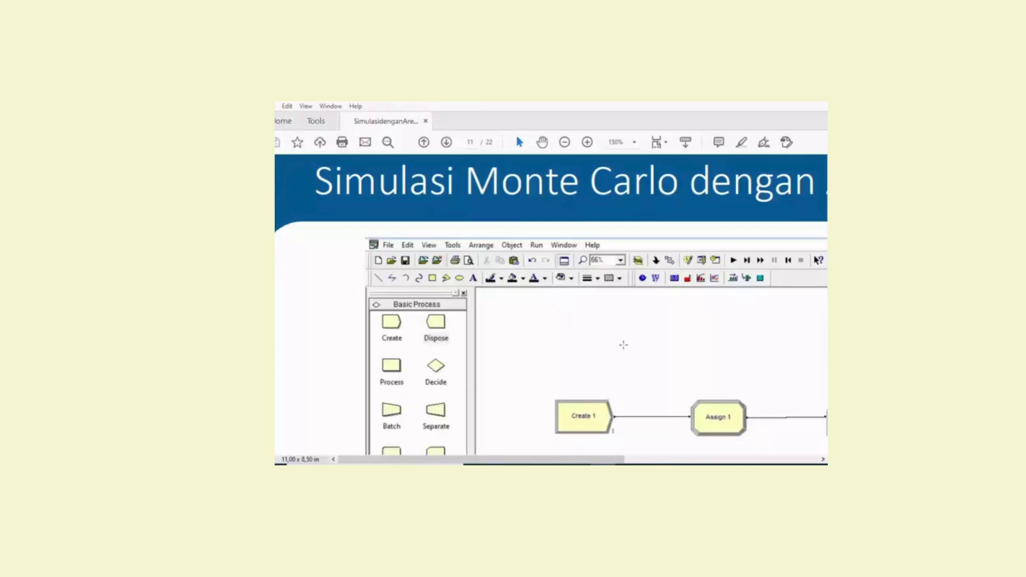
scroll(623, 345, "right", 3)
scroll(588, 358, "down", 1)
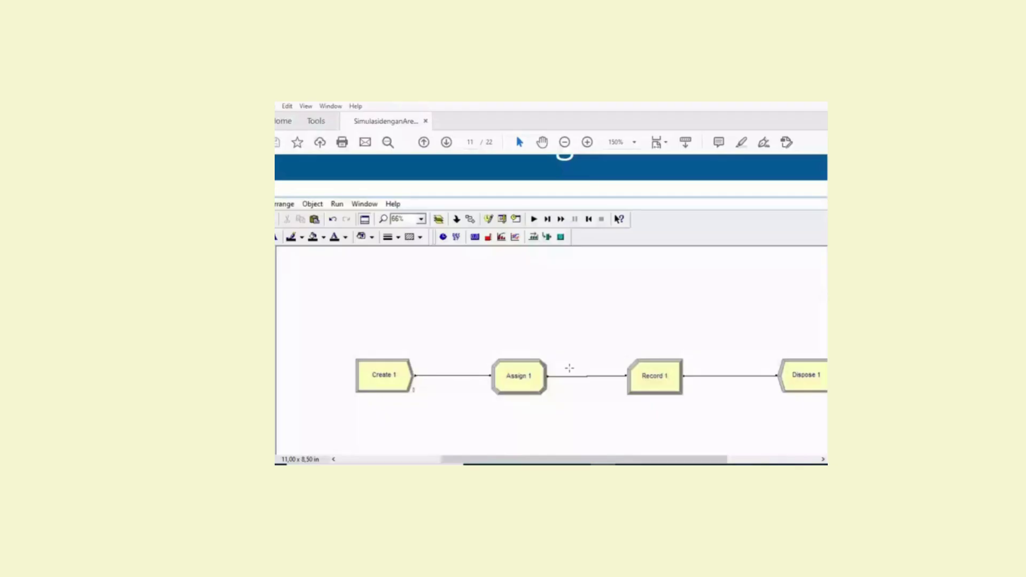
scroll(569, 367, "right", 3)
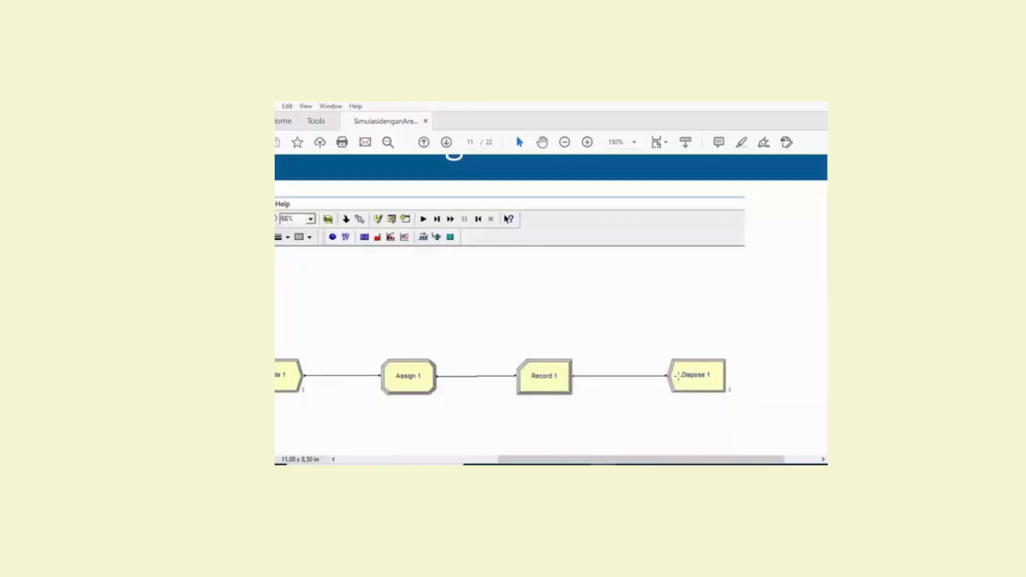
Set the PDF zoom to 100% and review slide 10's table from the Entitas hari label to the Profit column.
left_click(634, 141)
left_click(668, 218)
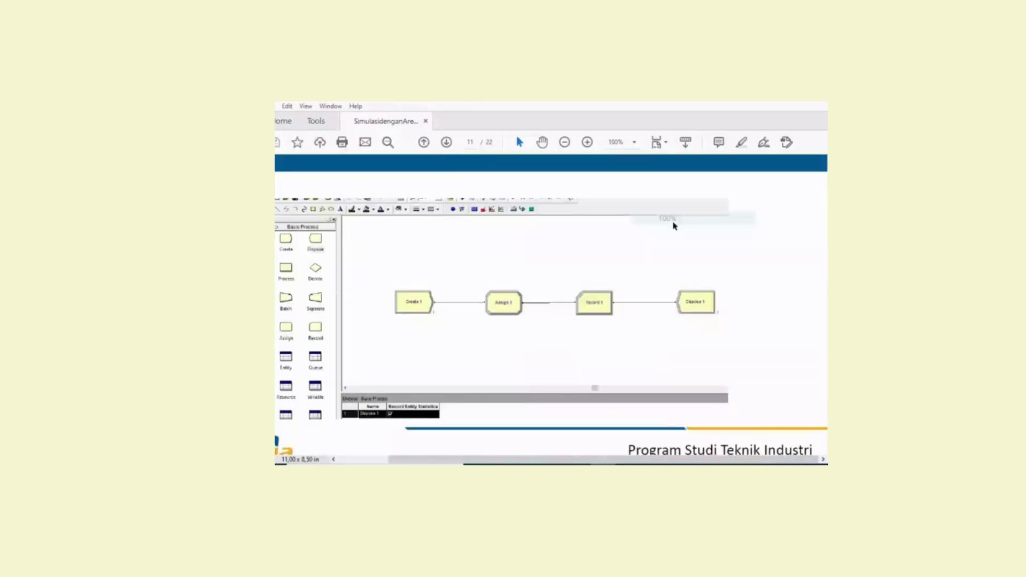
scroll(674, 225, "up", 3)
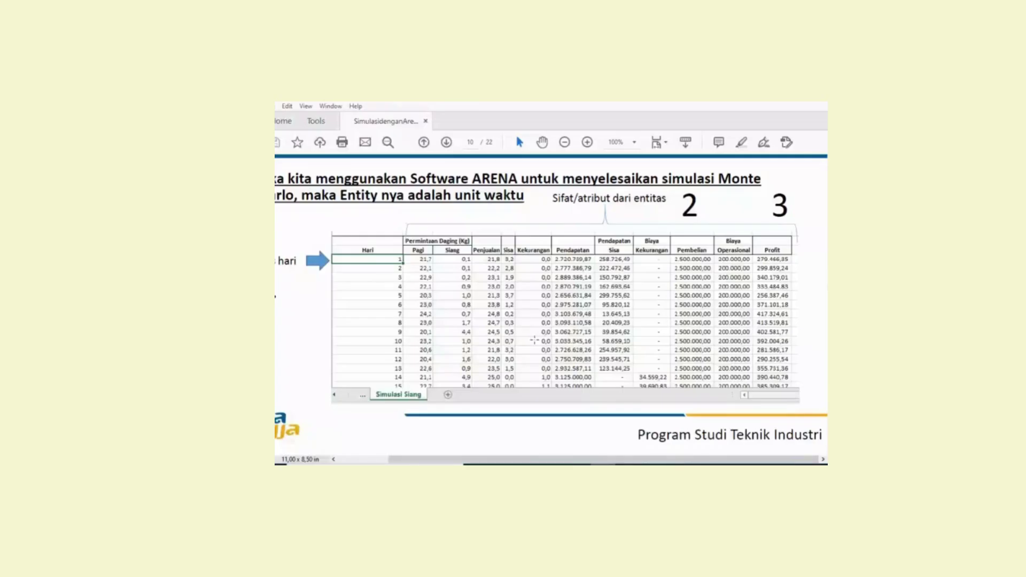
scroll(534, 340, "up", 1)
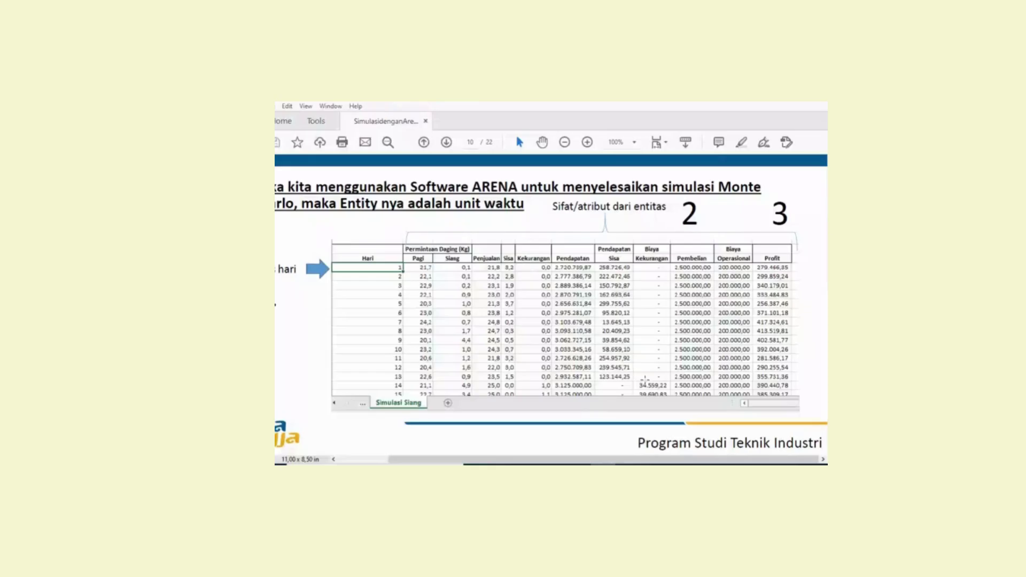
left_click_drag(576, 459, 526, 462)
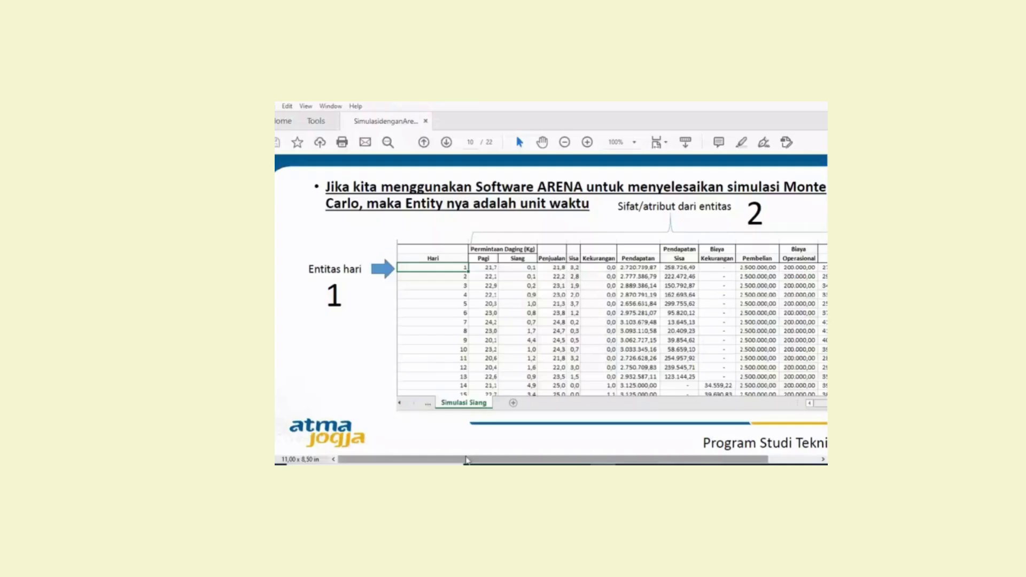
left_click_drag(466, 460, 516, 459)
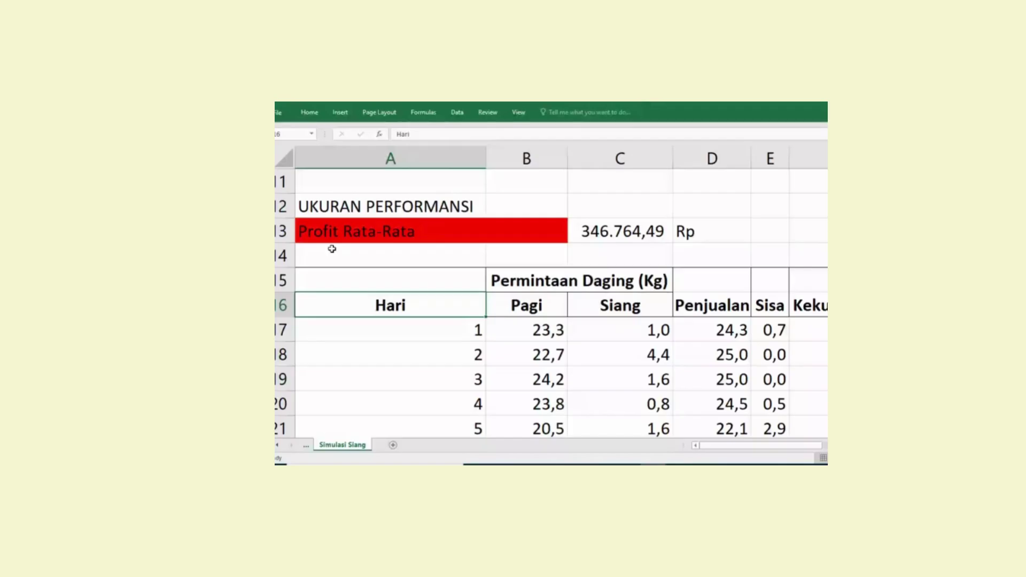
In Excel, select the Profit Rata-Rata label and inspect the day 1 Profit formula along with its revenue and cost columns.
left_click(331, 235)
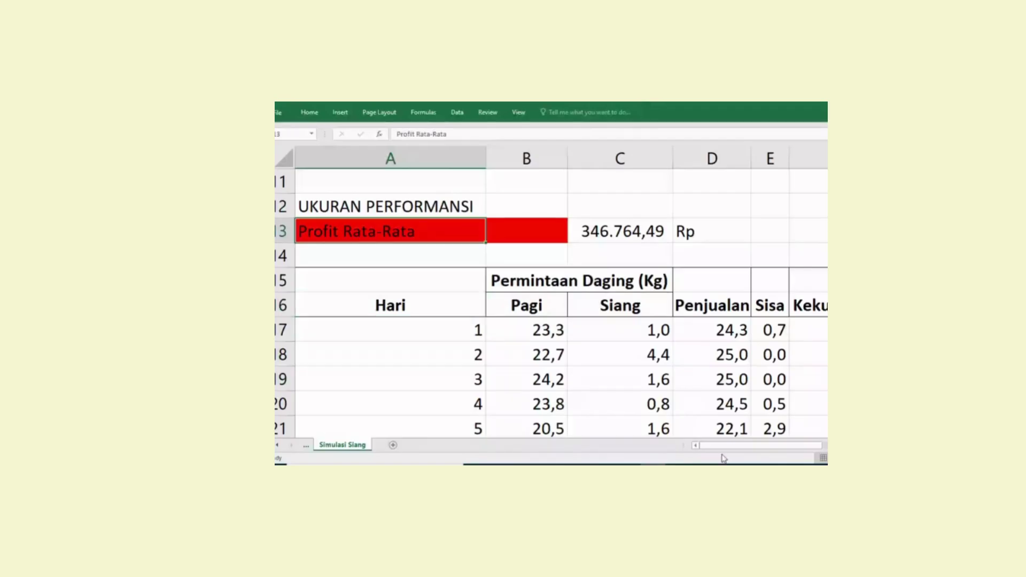
scroll(723, 457, "right", 3)
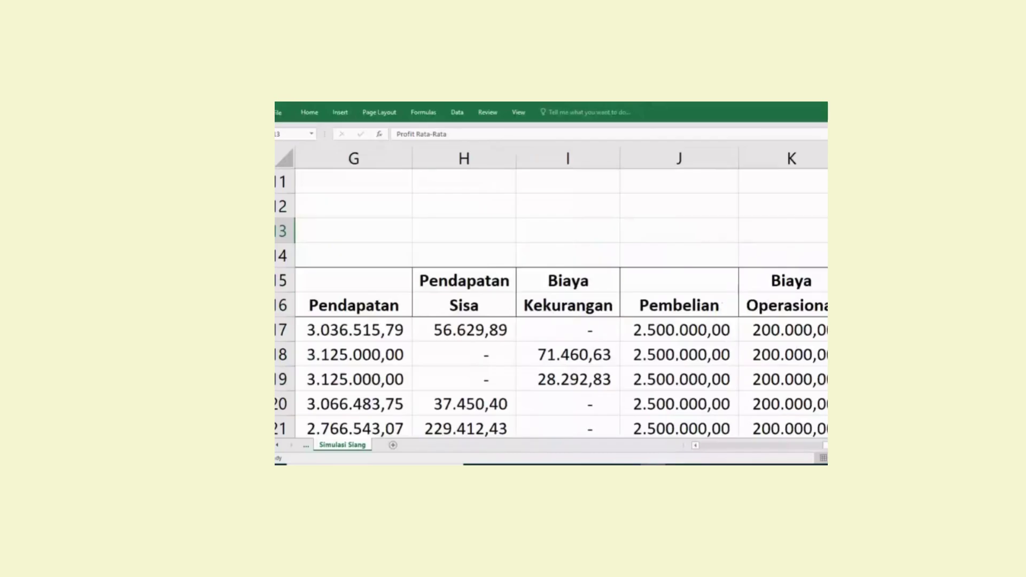
key("Down")
key("Down")
key("Down")
key("Down")
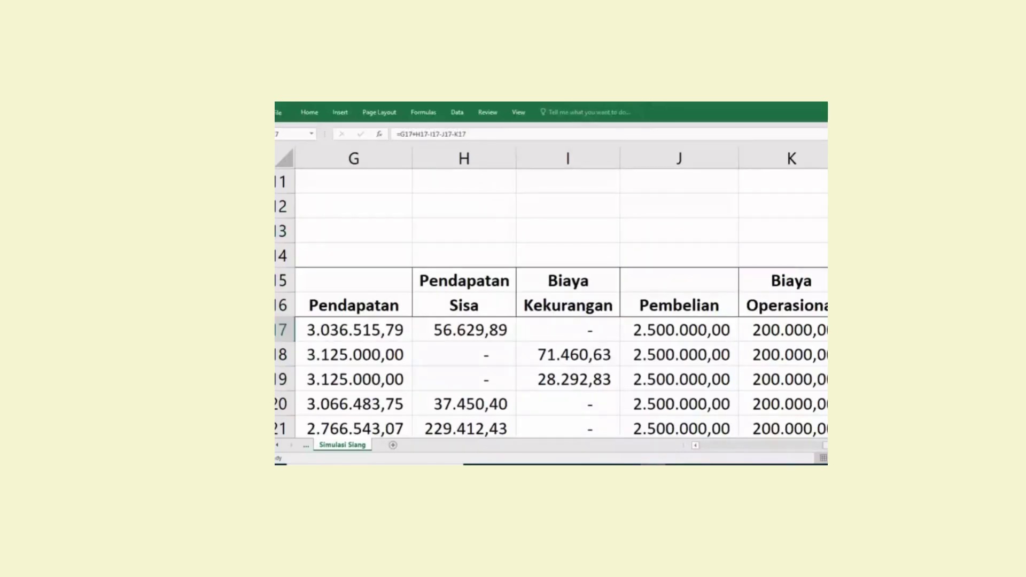
scroll(401, 322, "left", 3)
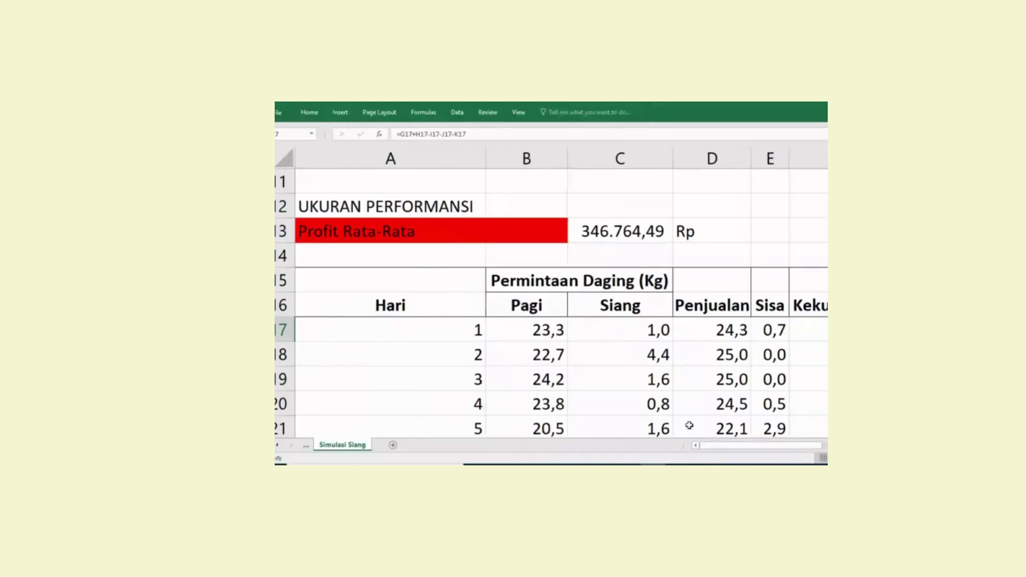
left_click_drag(802, 445, 825, 446)
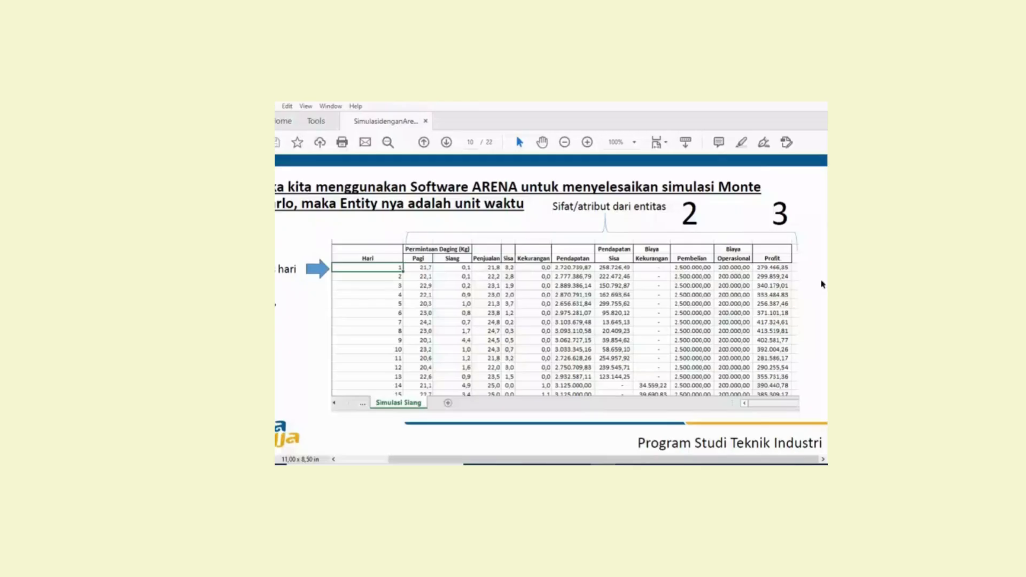
Move on to slide 11 and review the Arena flow model at 125% zoom, then at 100%.
scroll(606, 311, "down", 2)
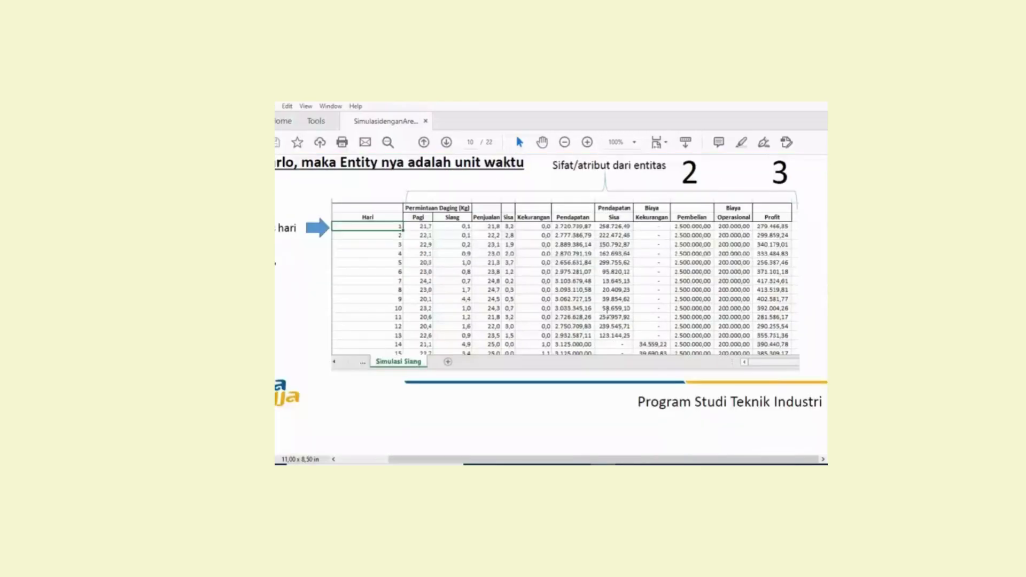
scroll(609, 317, "down", 2)
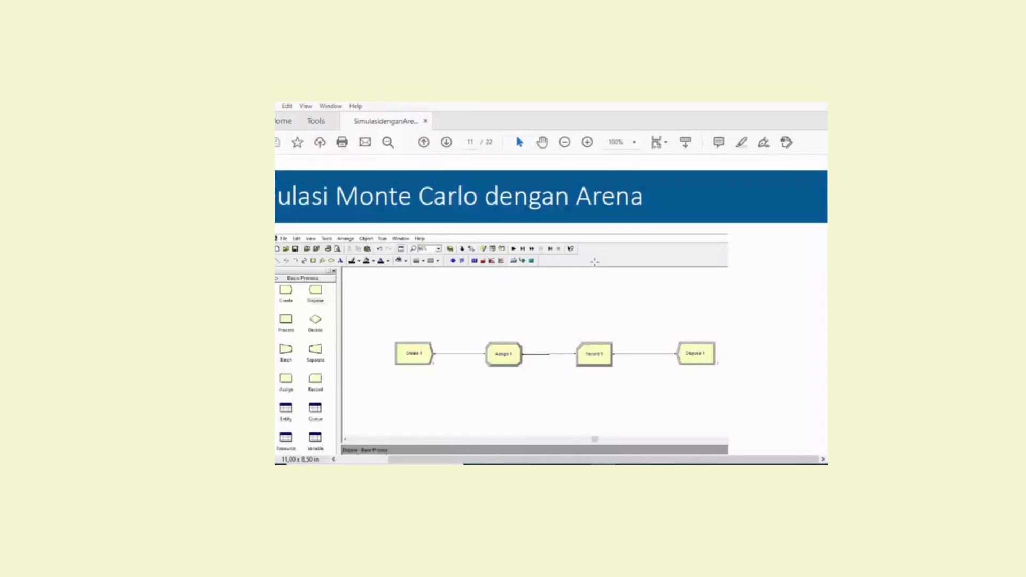
left_click(634, 142)
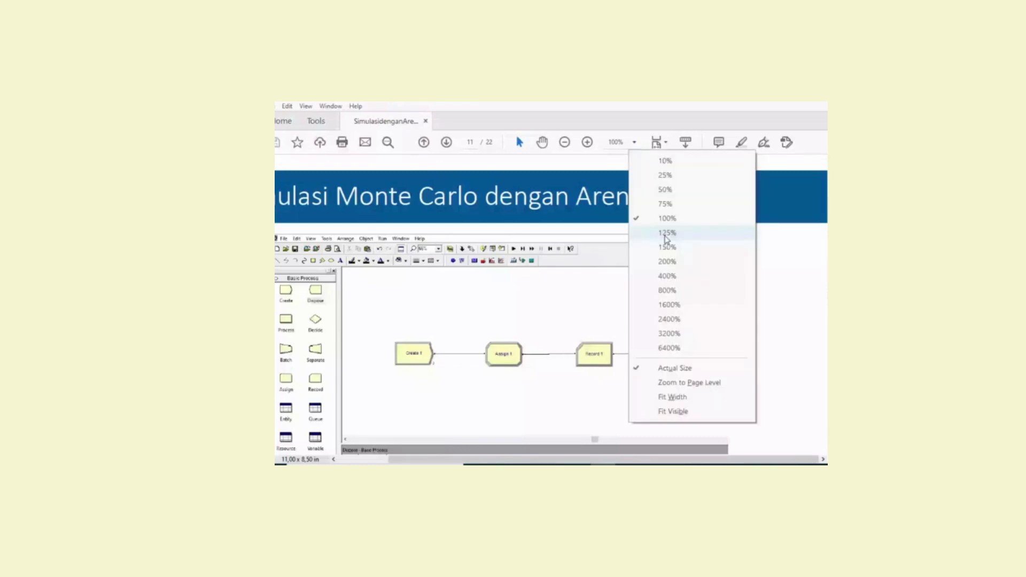
left_click(666, 233)
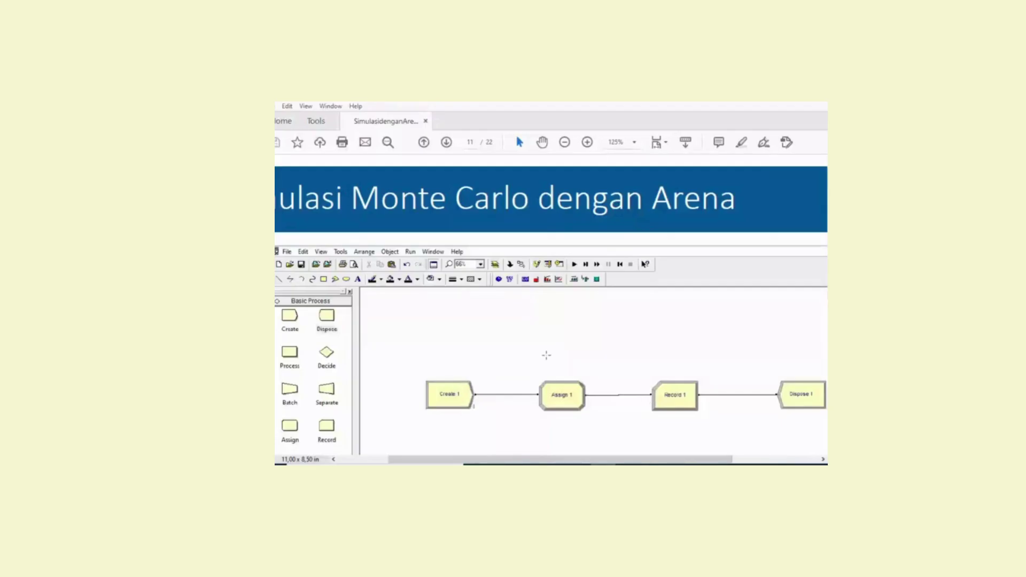
left_click(634, 142)
left_click(617, 219)
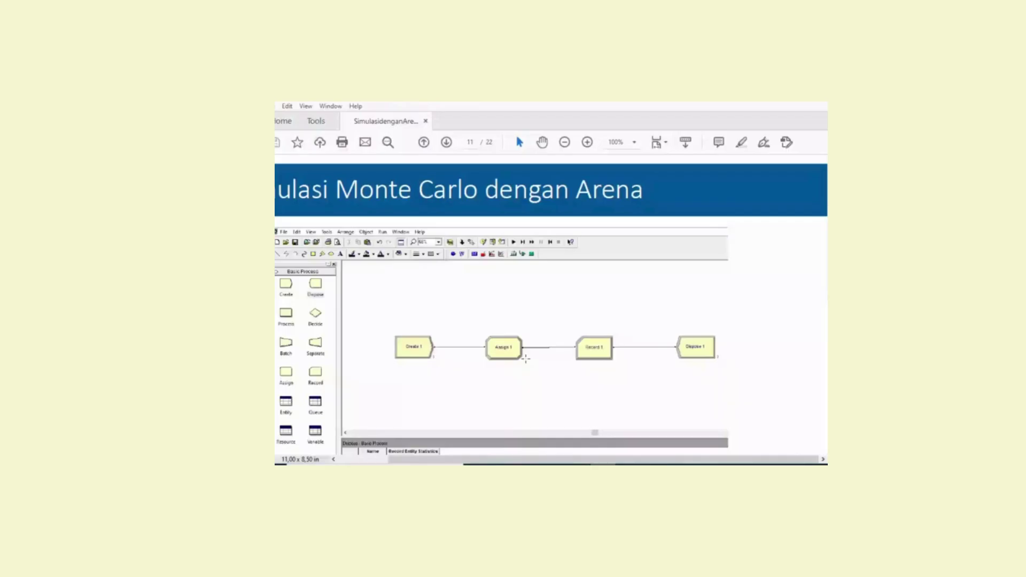
Go to slide 12 and set the zoom to 75% to read the list of Arena modules from CREATE to VARIABLE.
scroll(455, 383, "down", 3)
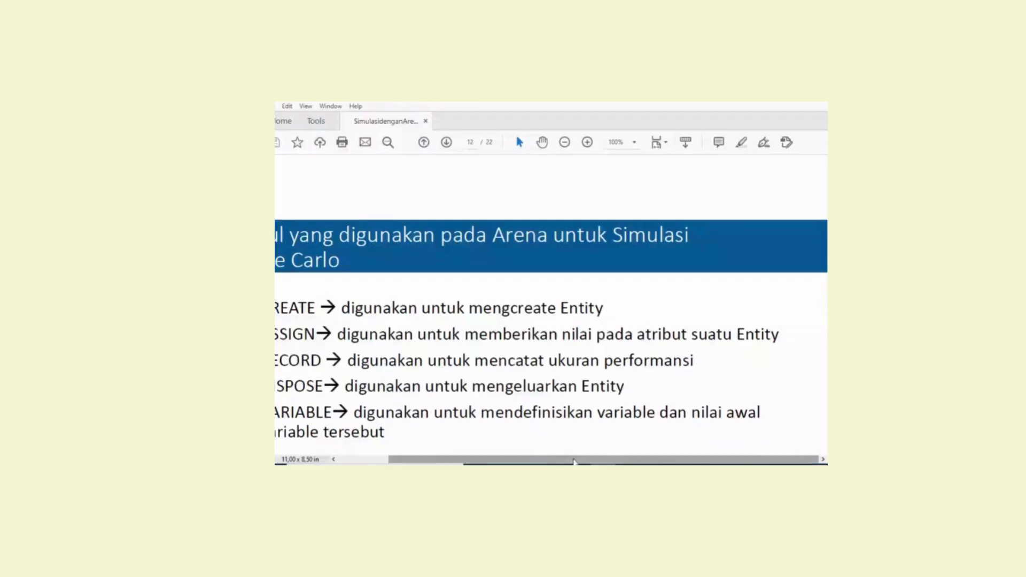
left_click_drag(573, 461, 523, 460)
scroll(460, 348, "down", 1)
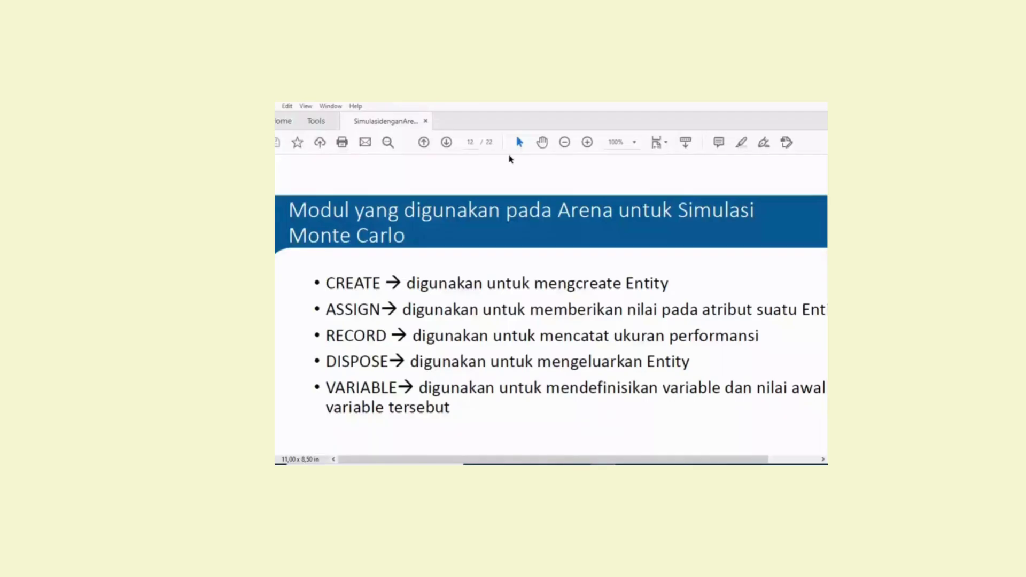
left_click(634, 142)
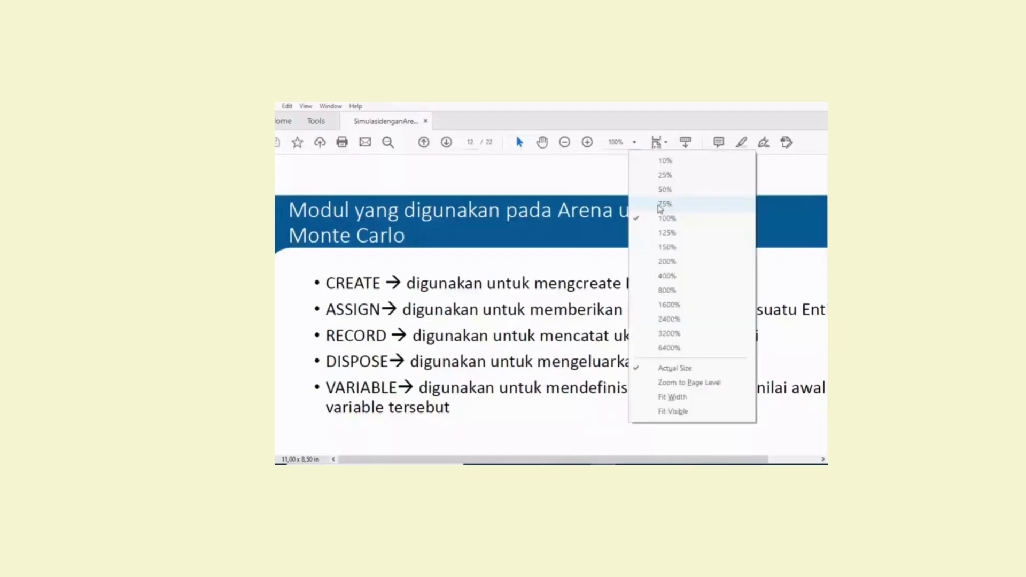
left_click(662, 204)
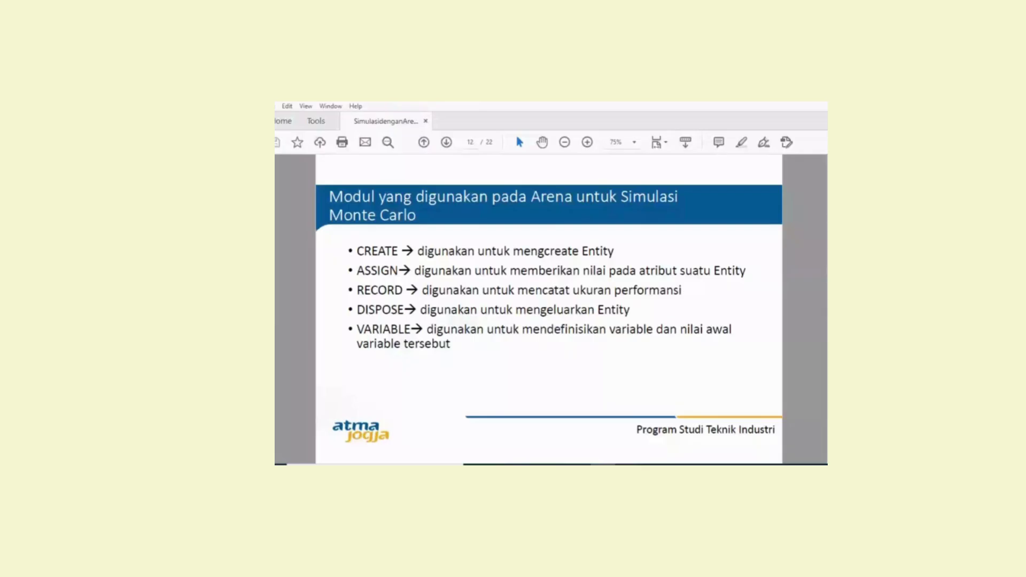
Switch to Arena and point out the Create, Assign, Record and Variable modules among the Basic Process modules.
key("alt+Tab")
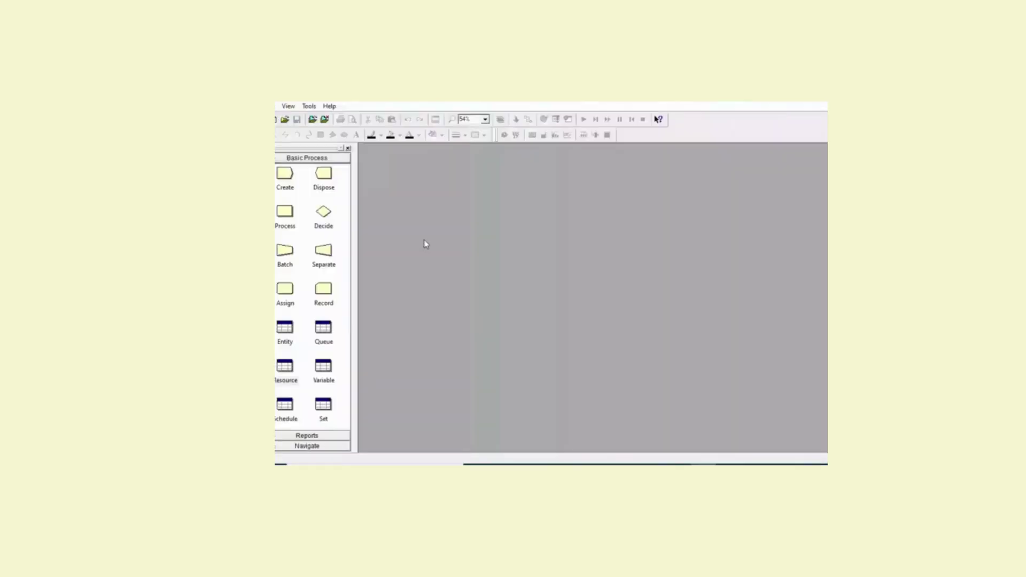
left_click(283, 174)
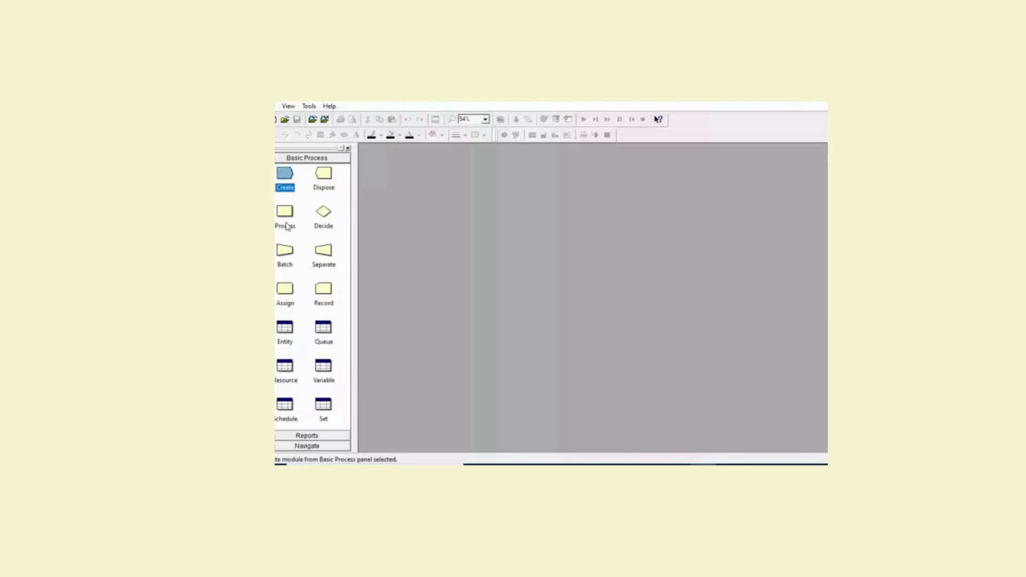
left_click(285, 289)
left_click(324, 292)
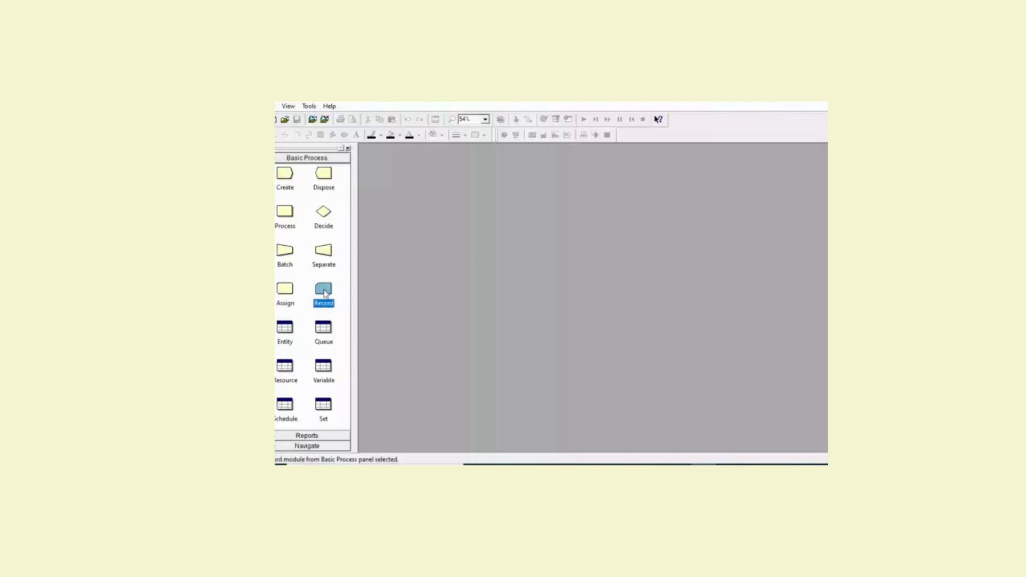
left_click(325, 368)
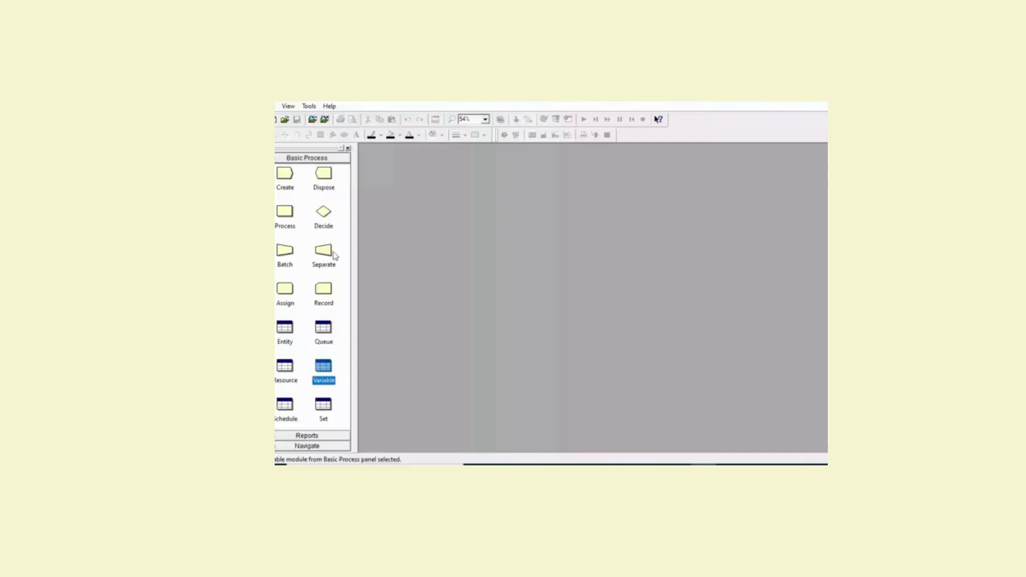
left_click(286, 176)
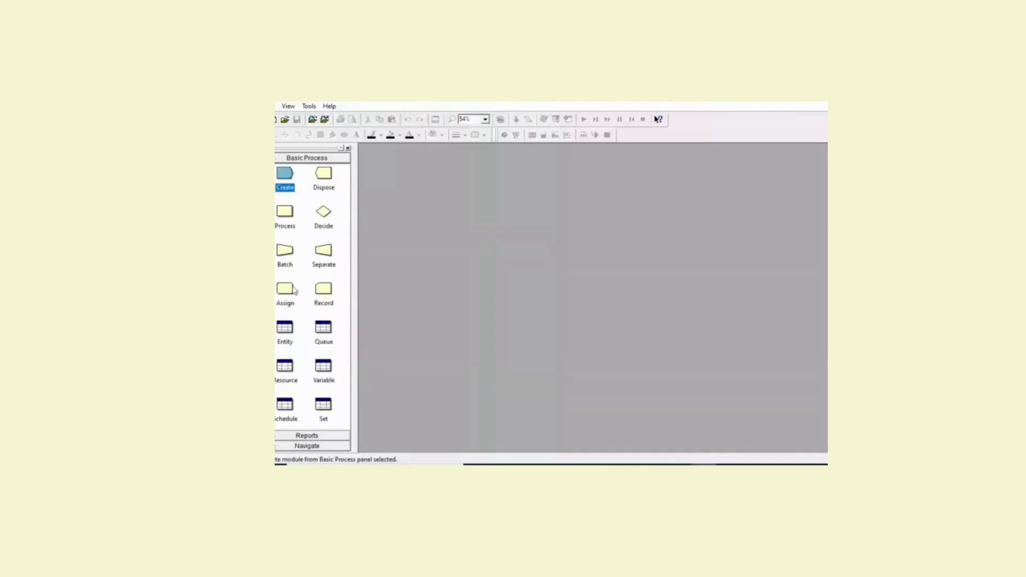
left_click(324, 291)
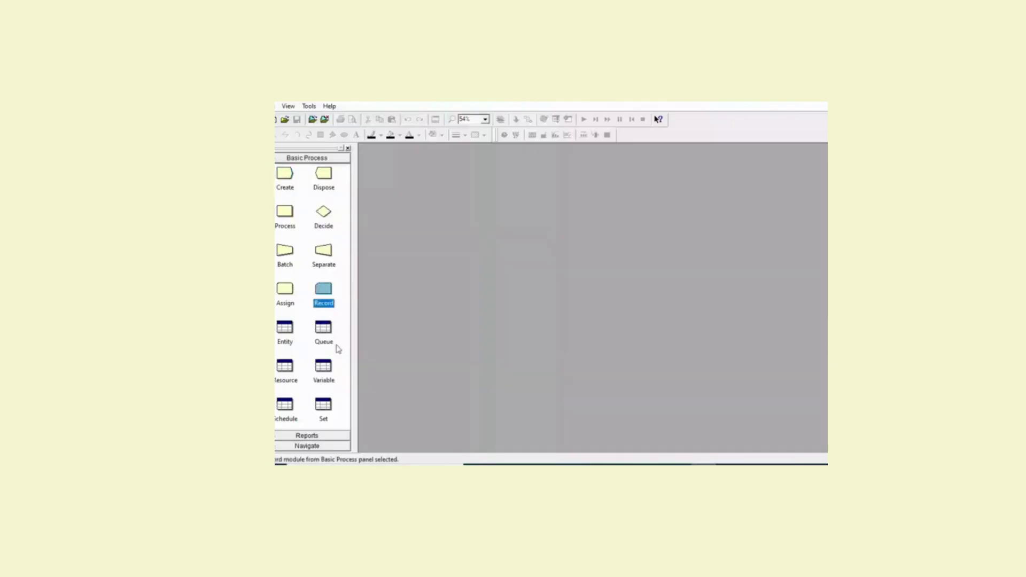
left_click(324, 368)
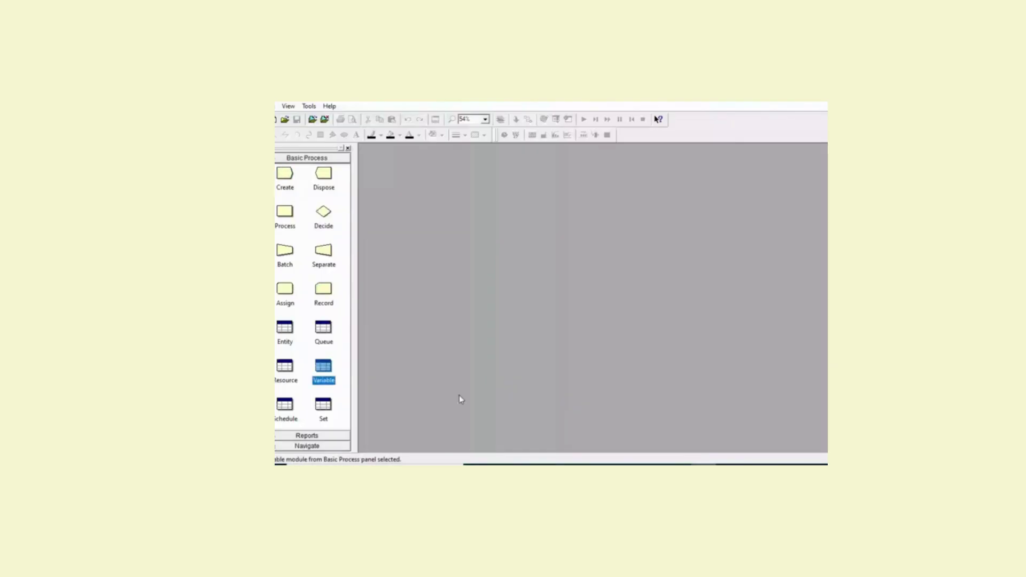
Return to the PDF slides and read on past the Contoh slide to the Penjelasan - Create slide.
key("alt+Tab")
scroll(474, 304, "down", 5)
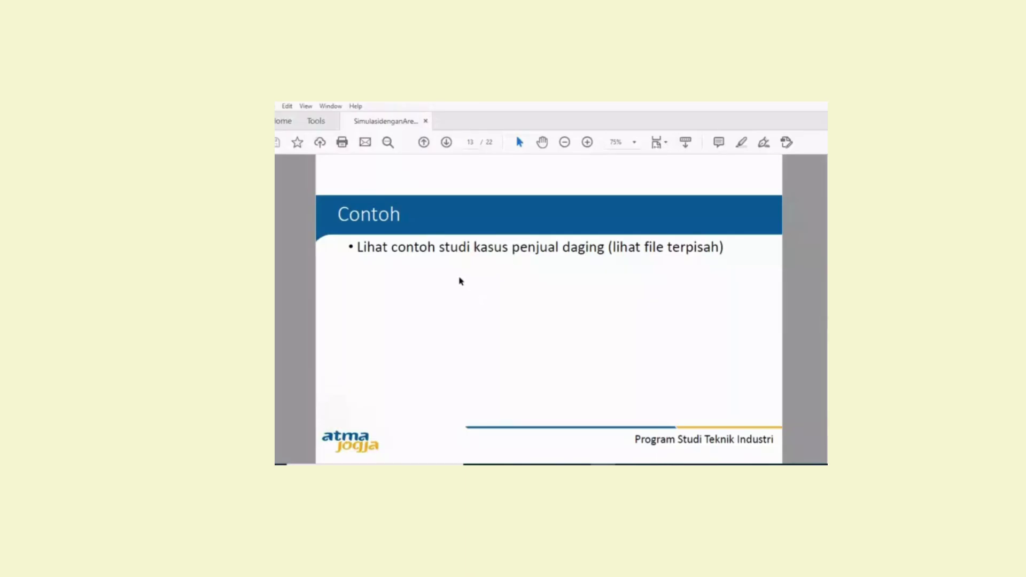
scroll(461, 280, "down", 1)
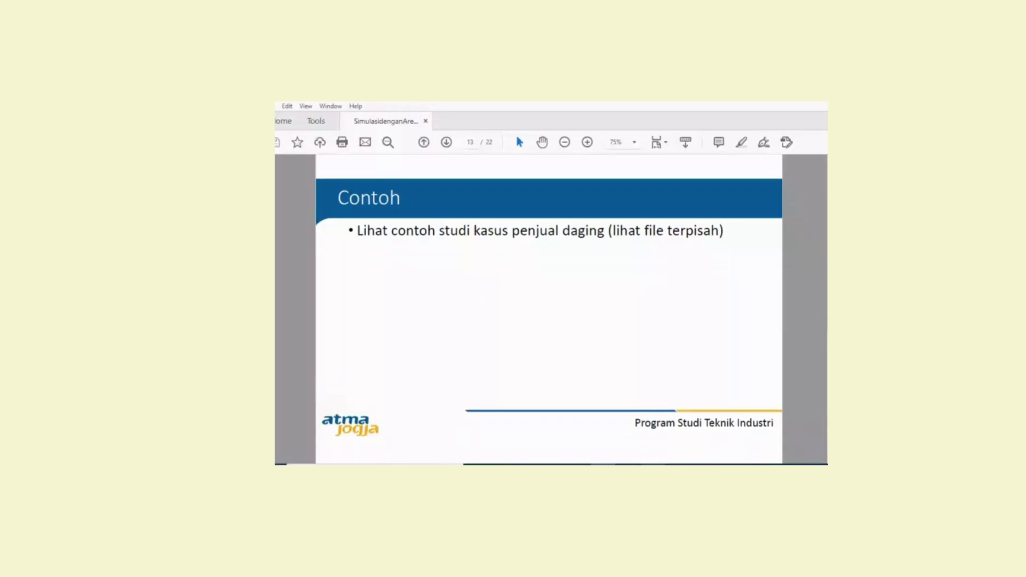
scroll(548, 310, "down", 2)
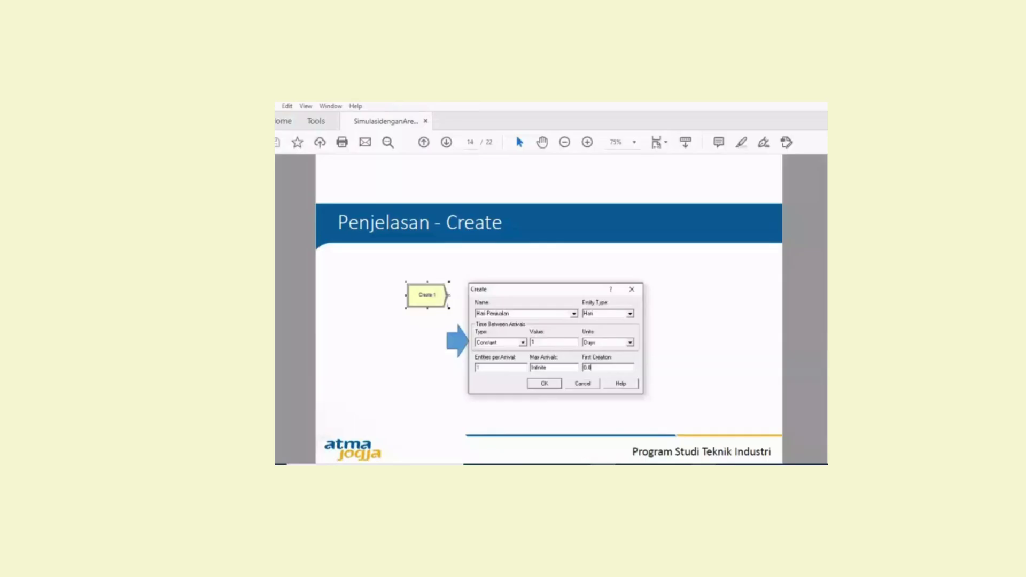
Switch to Arena and open the Model_MonteCarlo model file from the Desktop.
mouse_move(703, 464)
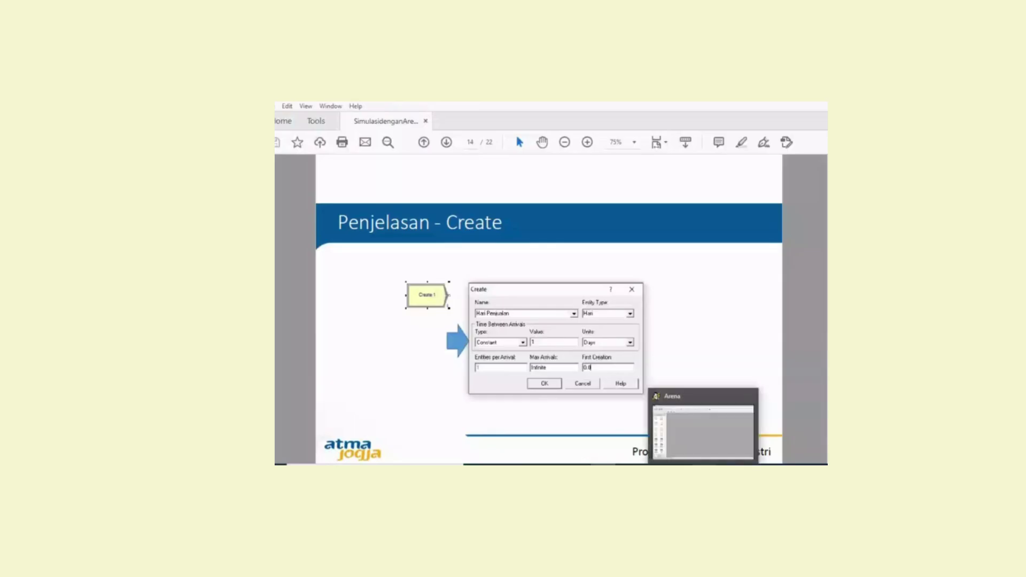
left_click(703, 431)
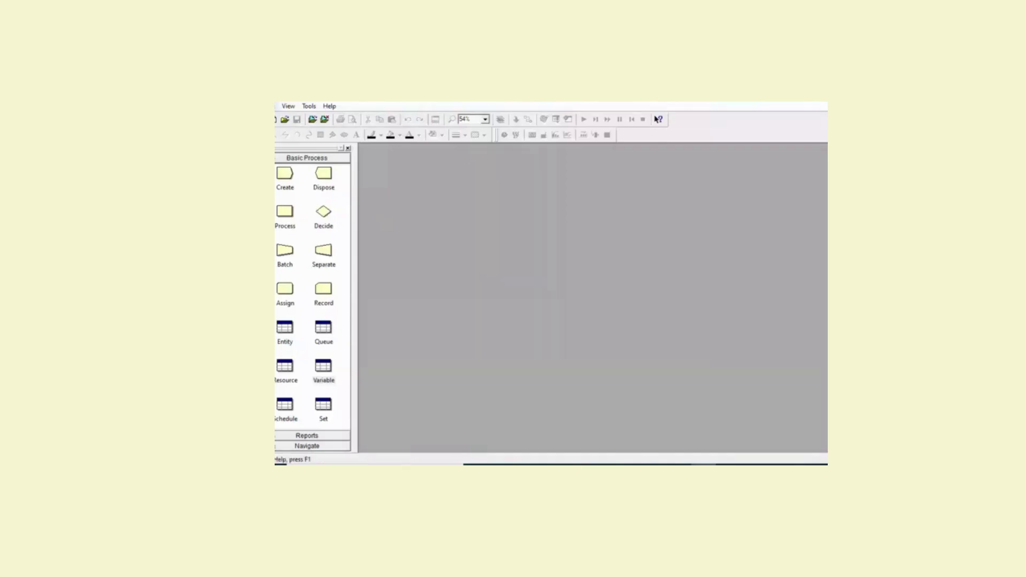
key("ctrl+o")
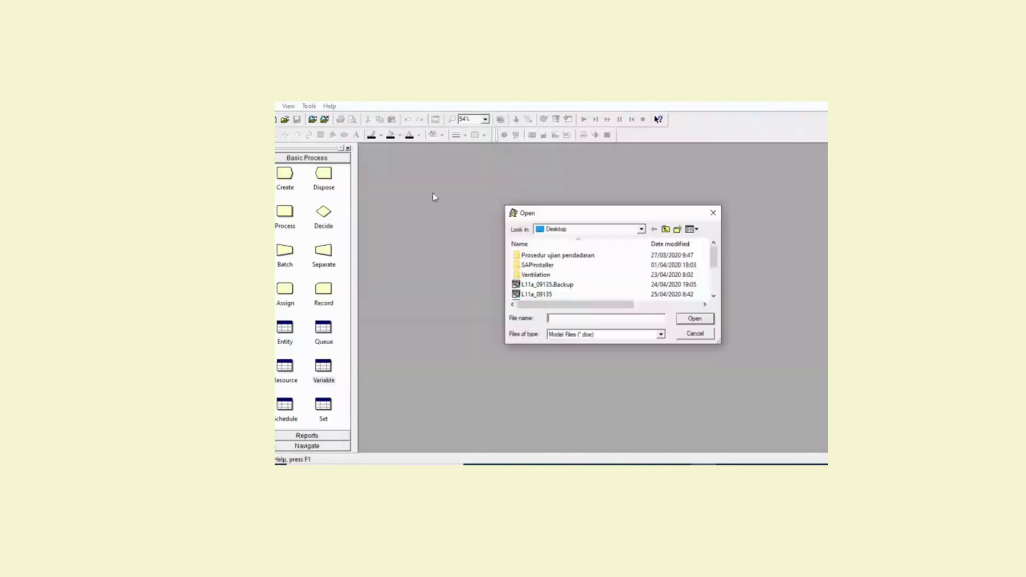
scroll(585, 277, "down", 2)
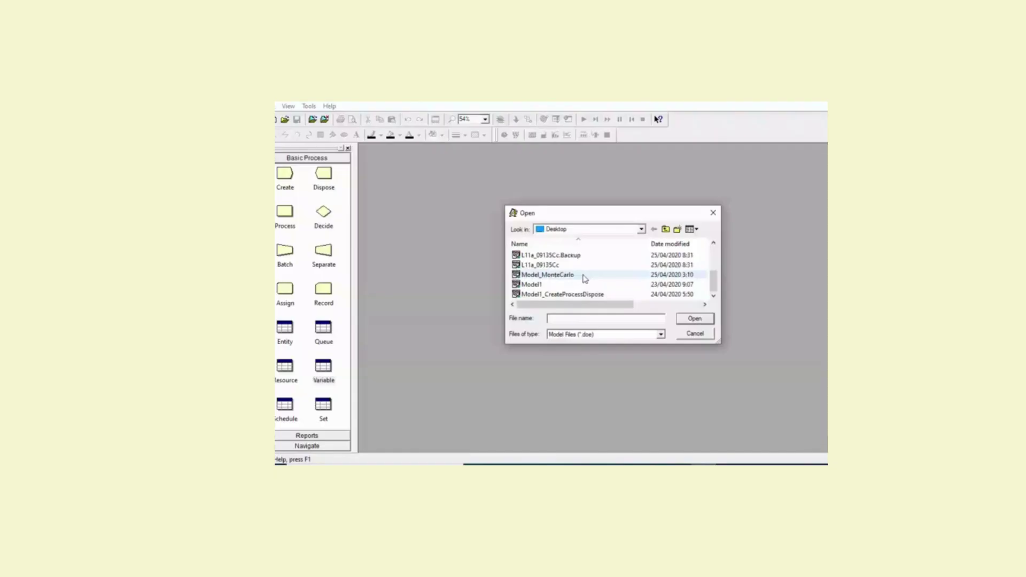
left_click(584, 278)
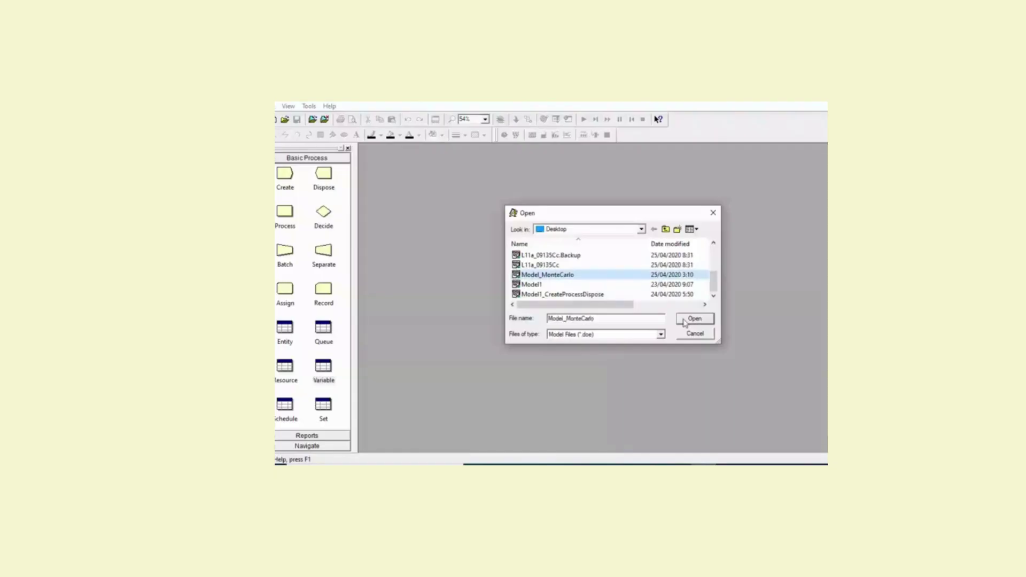
left_click(685, 321)
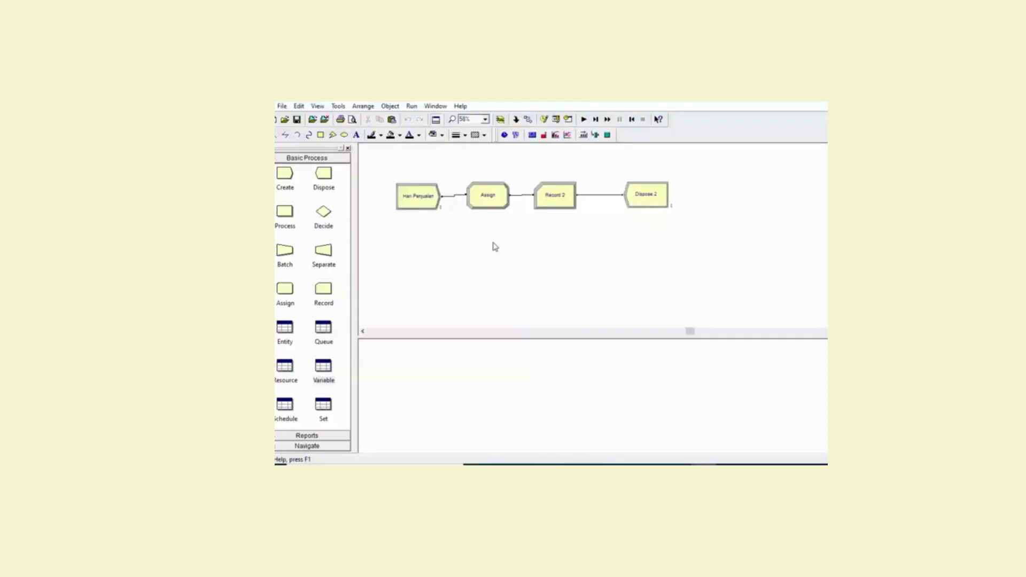
Open the Hari Penjualan module's settings, inspect the time-between-arrivals types and choose Constant.
double_click(417, 206)
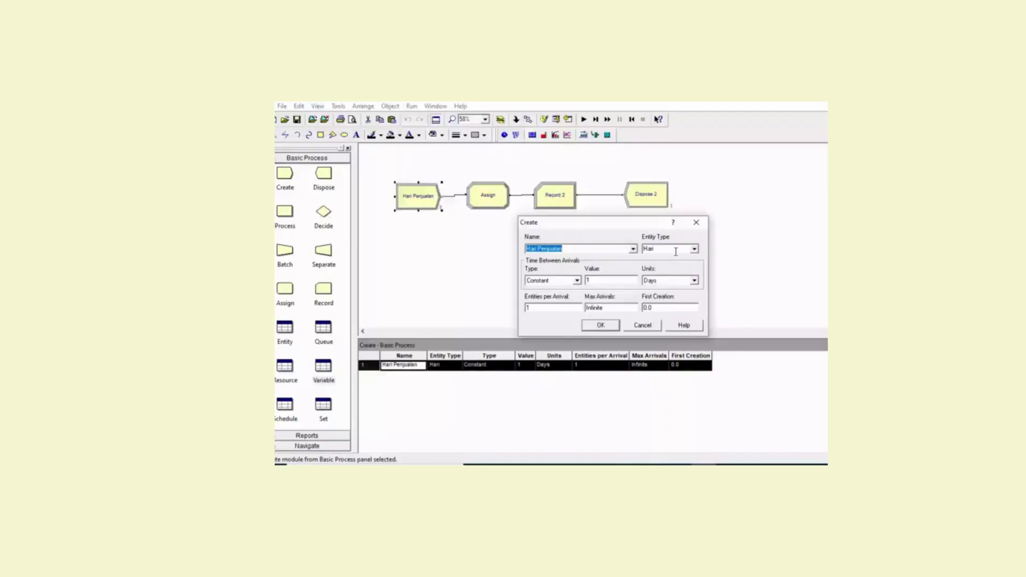
left_click(576, 280)
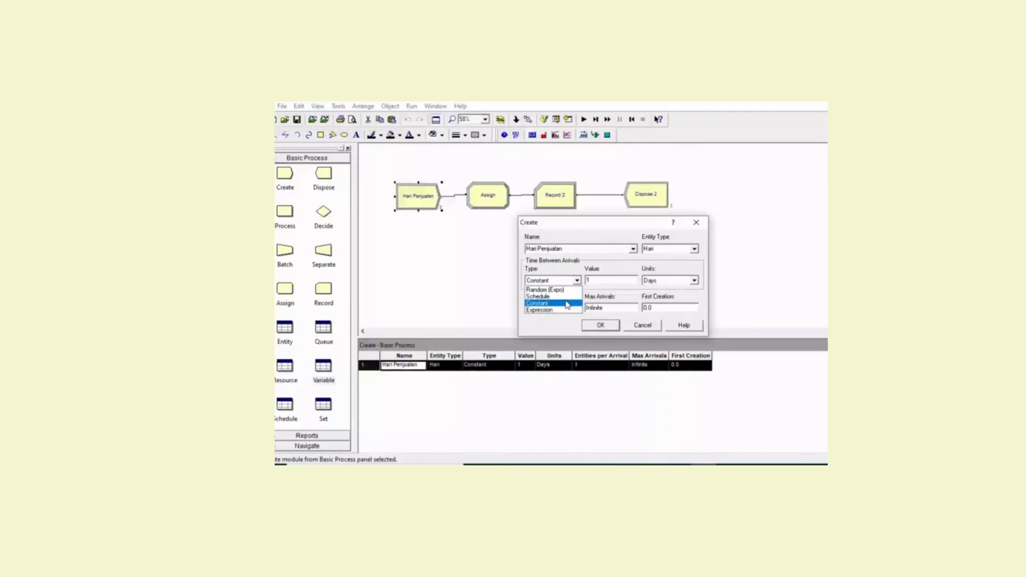
left_click(567, 303)
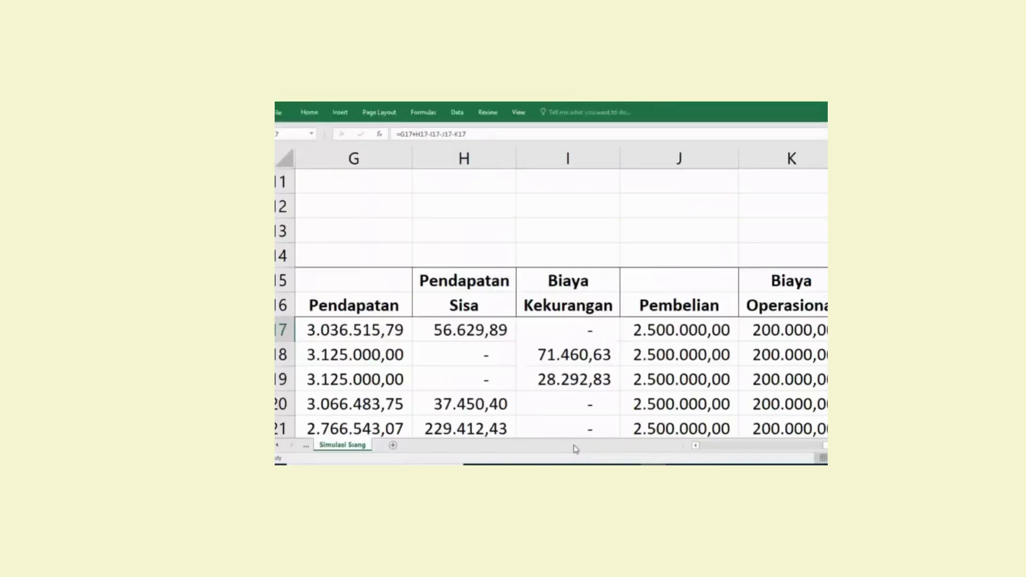
In Excel, zoom out the Simulasi Siang sheet and select the day 1 and day 2 cells in the Hari column.
scroll(575, 449, "down", 8)
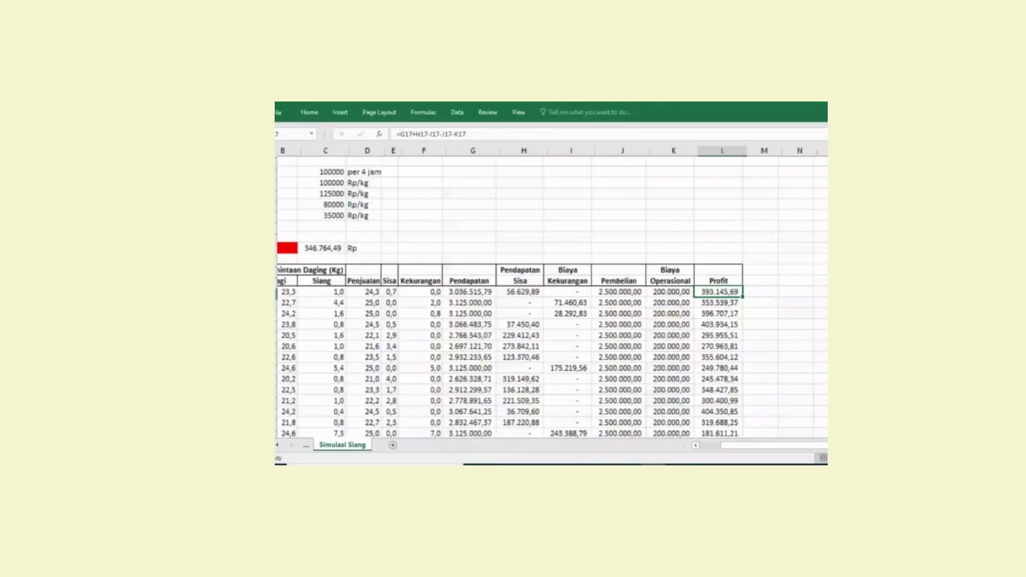
scroll(350, 313, "down", 2)
key("Home")
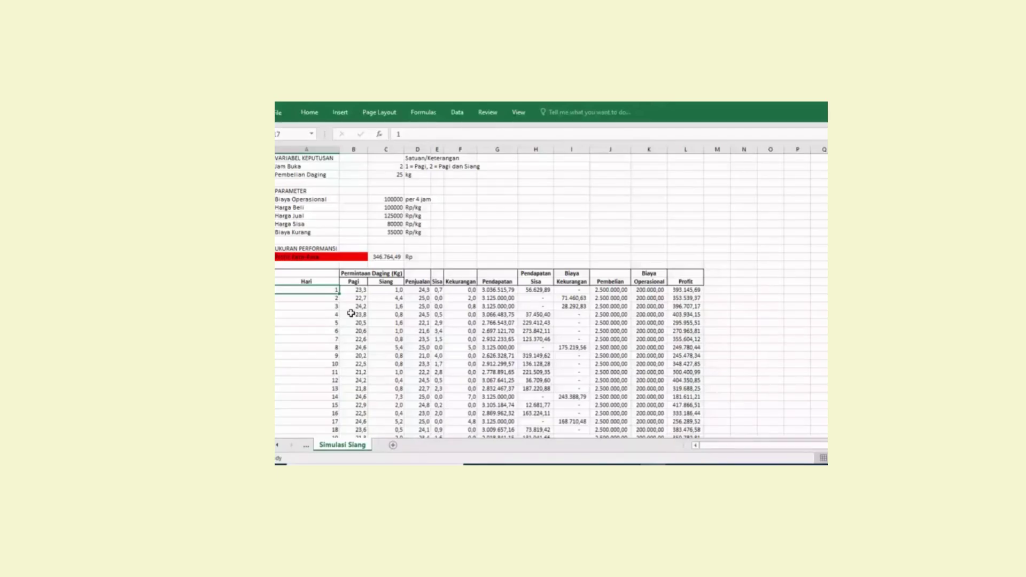
key("Down")
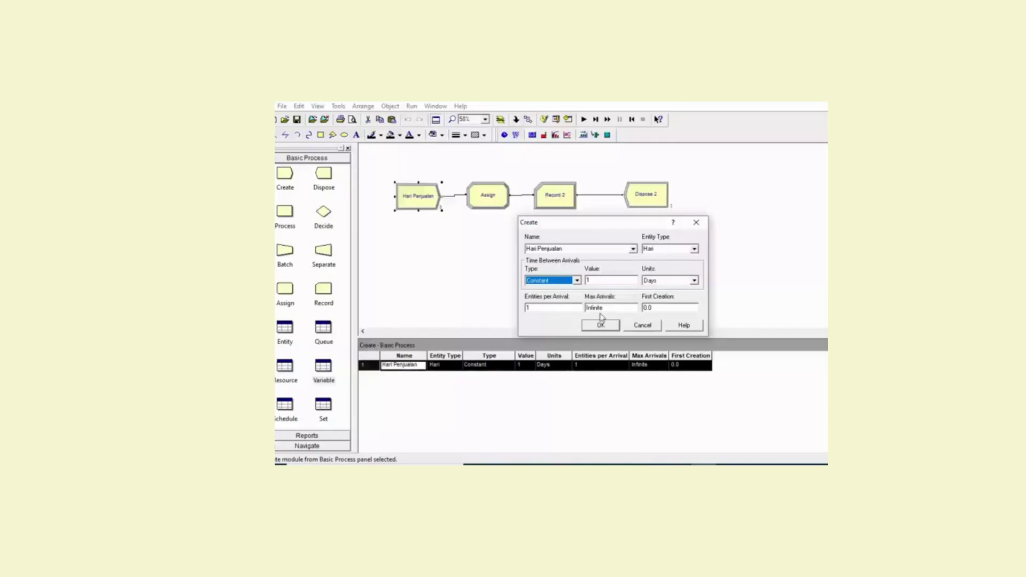
Cancel the Hari Penjualan settings in Arena, recheck the day rows in Excel, and switch back to the PDF's Penjelasan - Create slide.
left_click(641, 325)
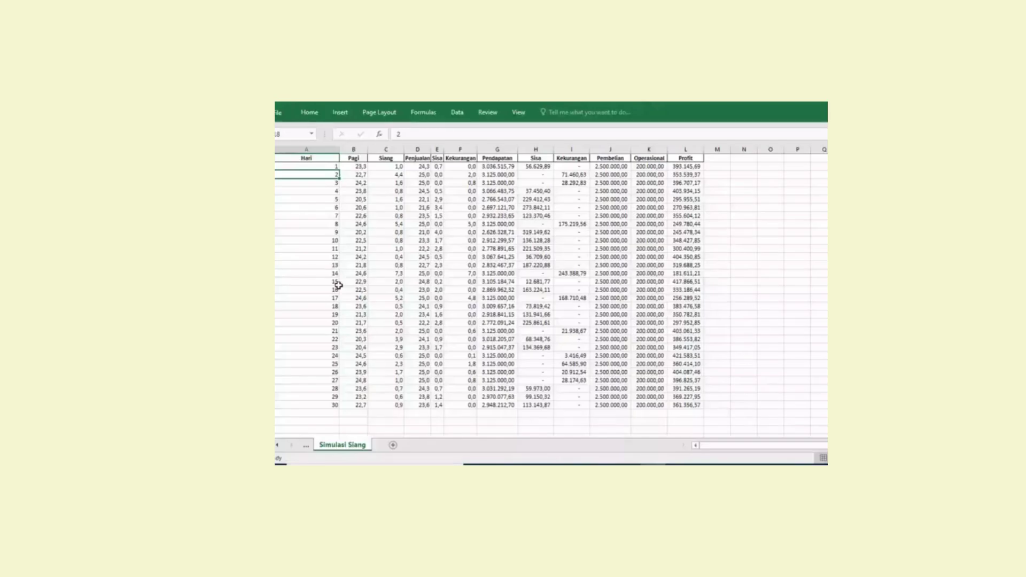
scroll(496, 380, "up", 5)
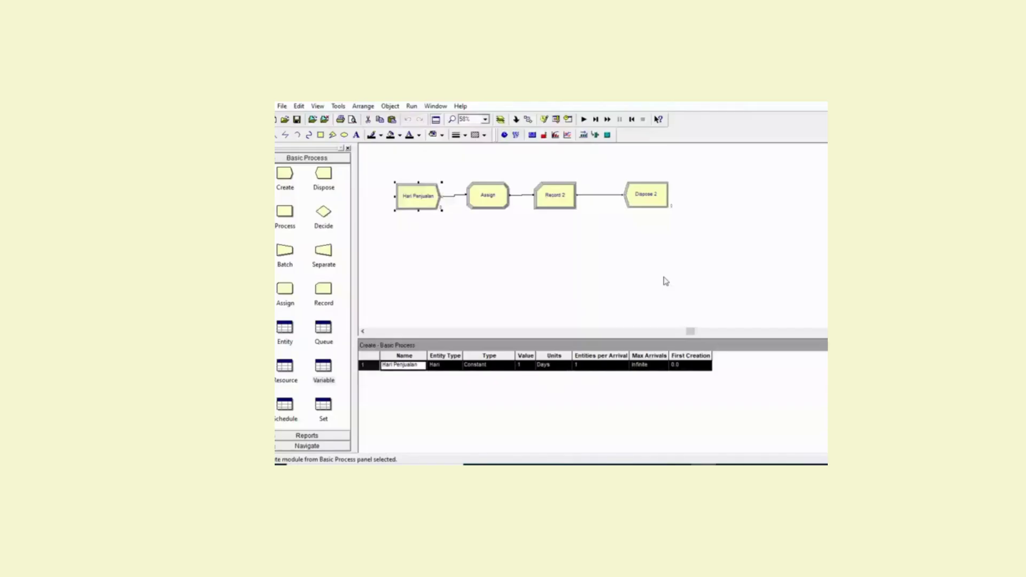
left_click(423, 216)
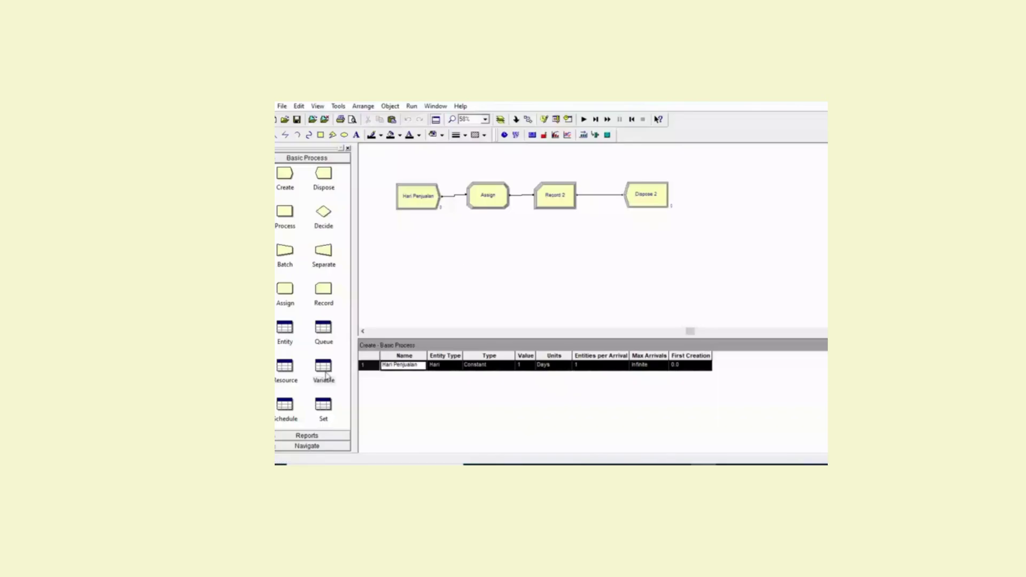
left_click(614, 463)
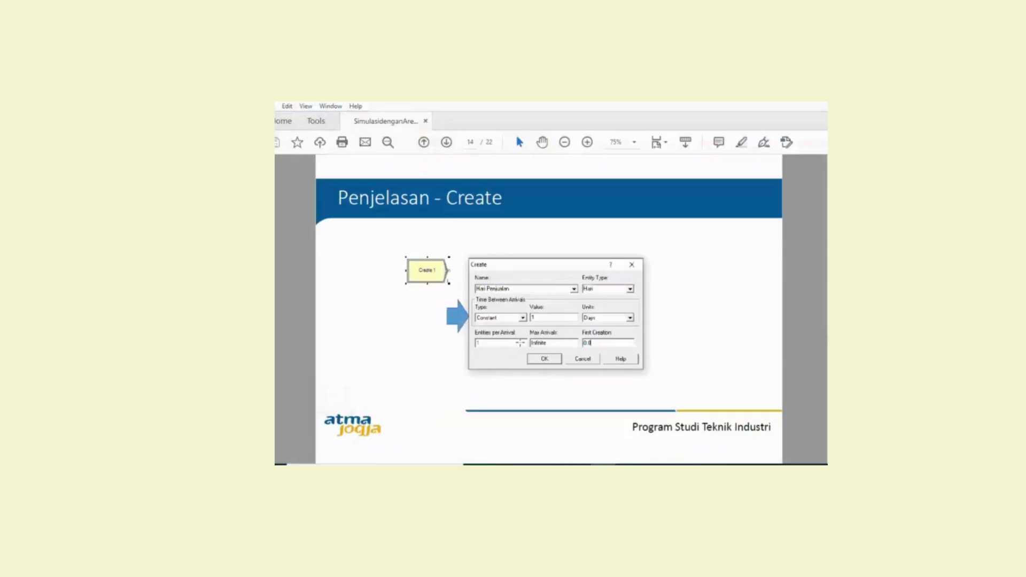
Advance the PDF to the Penjelasan - Variable slide, and examine the decision variables and parameters on Excel's Simulasi Siang sheet.
scroll(519, 345, "down", 2)
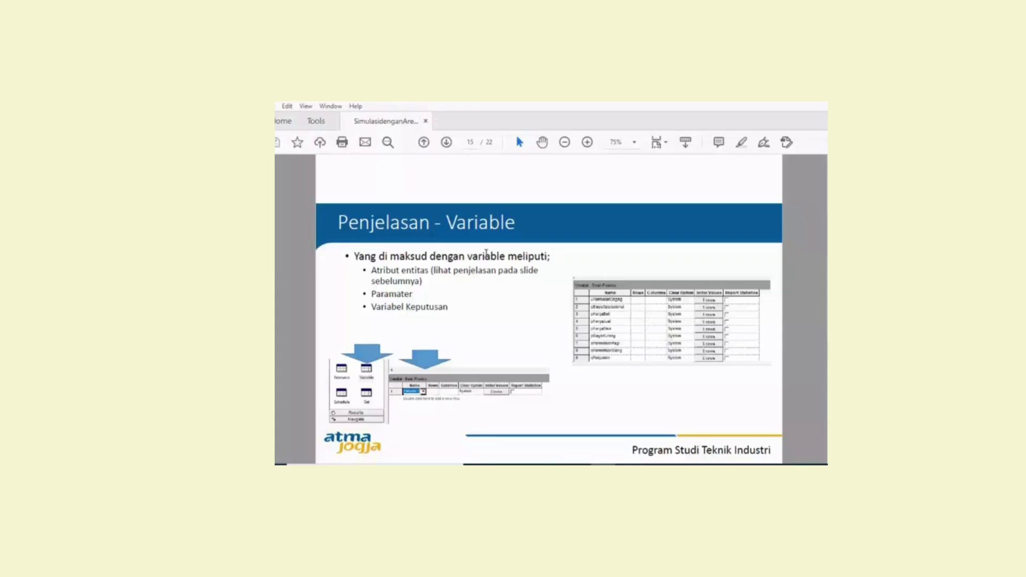
left_click(652, 464)
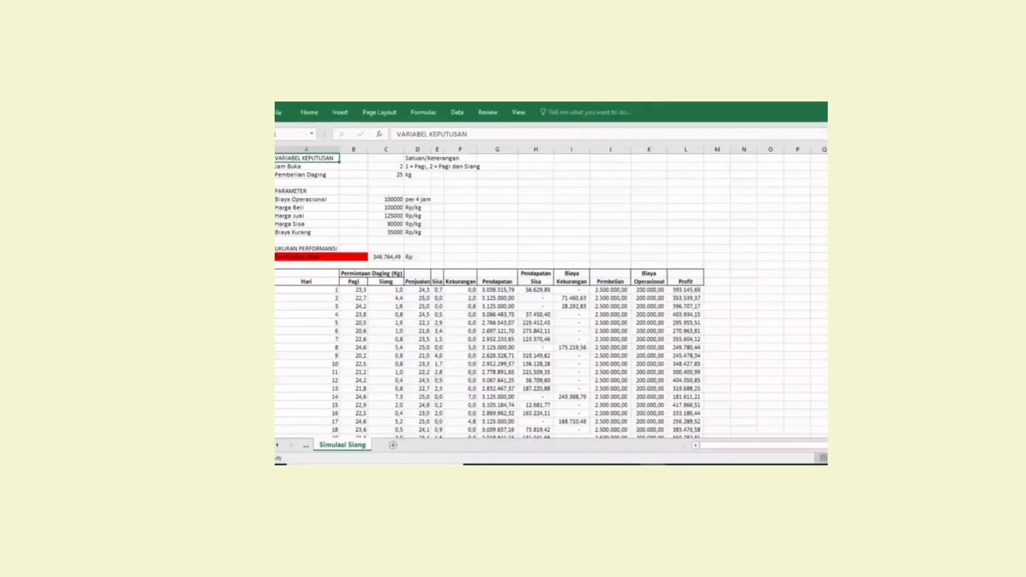
scroll(550, 291, "up", 2)
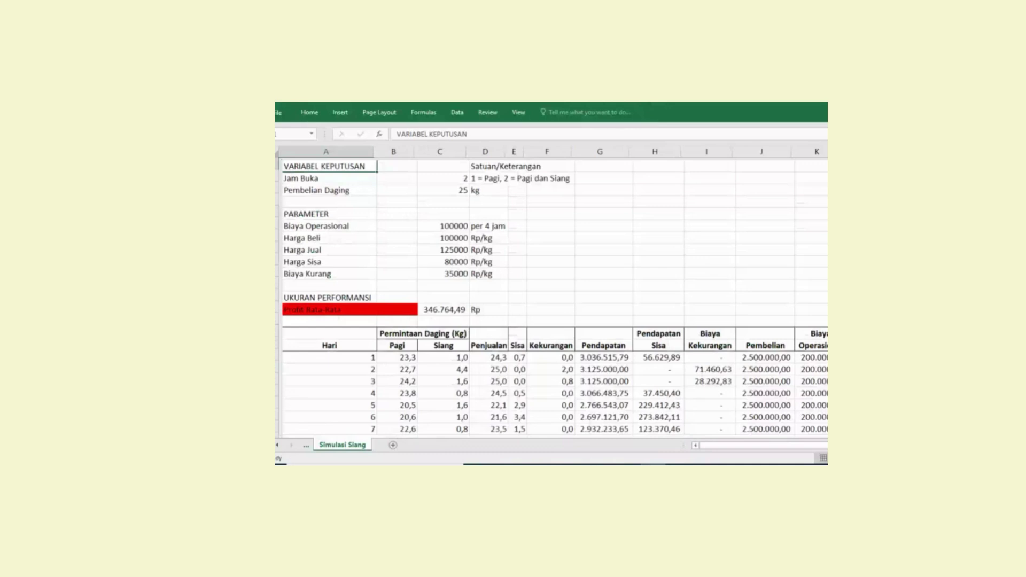
scroll(459, 353, "up", 2)
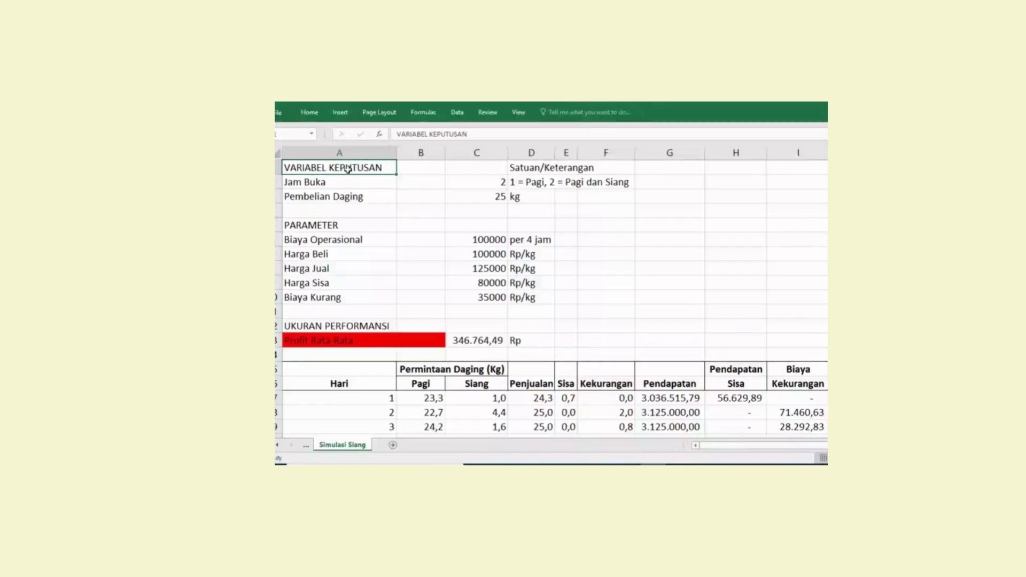
Fill the VARIABEL KEPUTUSAN, PARAMETER and UKURAN PERFORMANSI heading cells in yellow.
left_click(310, 112)
left_click(417, 147)
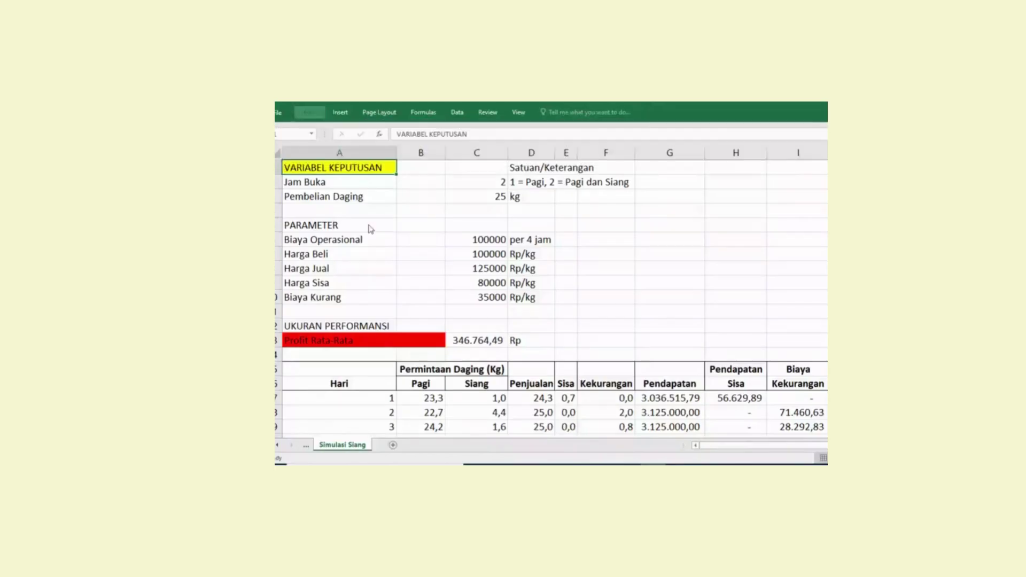
left_click(370, 229)
left_click(310, 112)
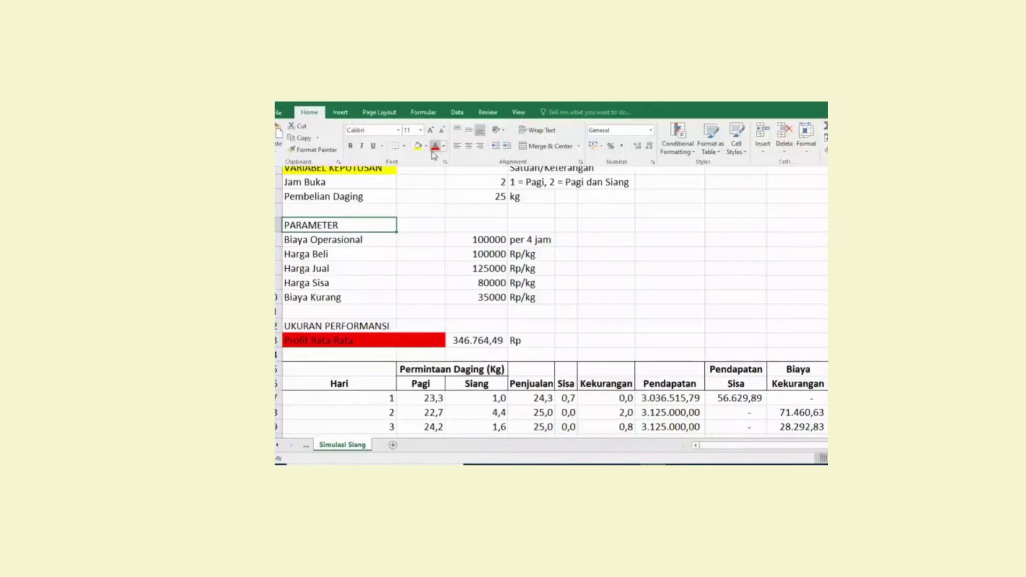
left_click(417, 146)
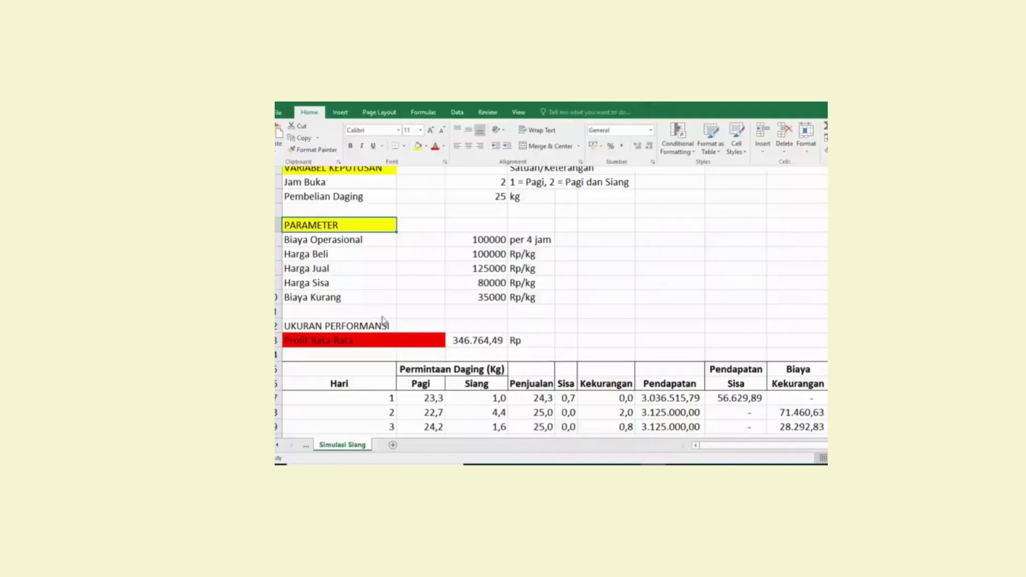
left_click(383, 321)
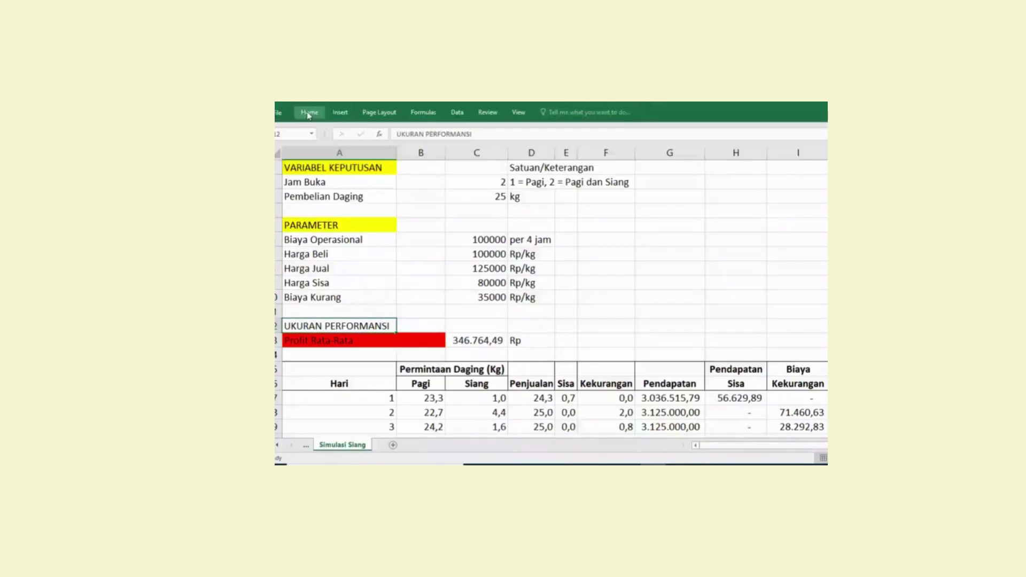
left_click(309, 112)
left_click(417, 145)
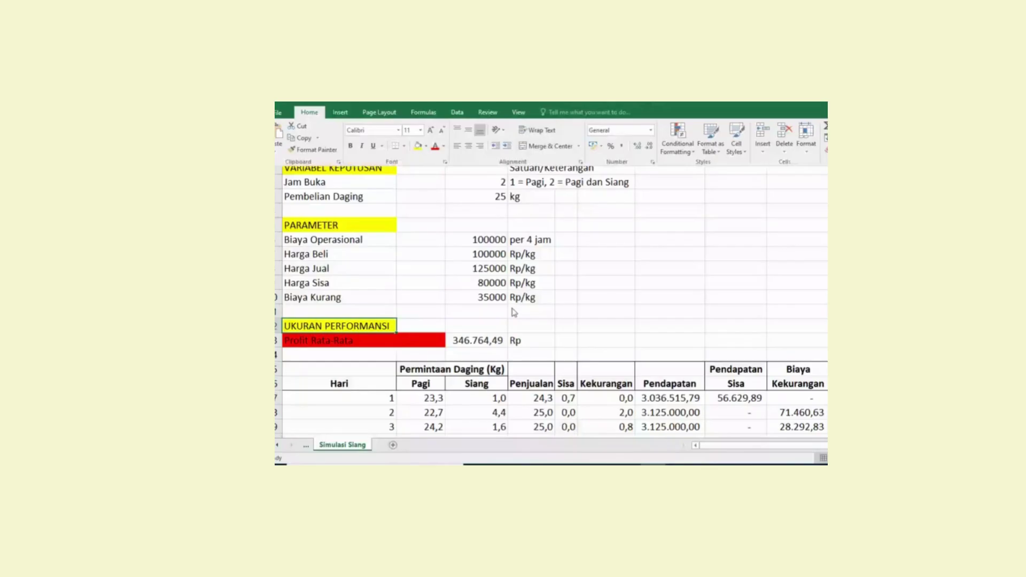
Fill the simulation table's column headings from Permintaan Daging (Kg) through Profit in yellow.
left_click(479, 370)
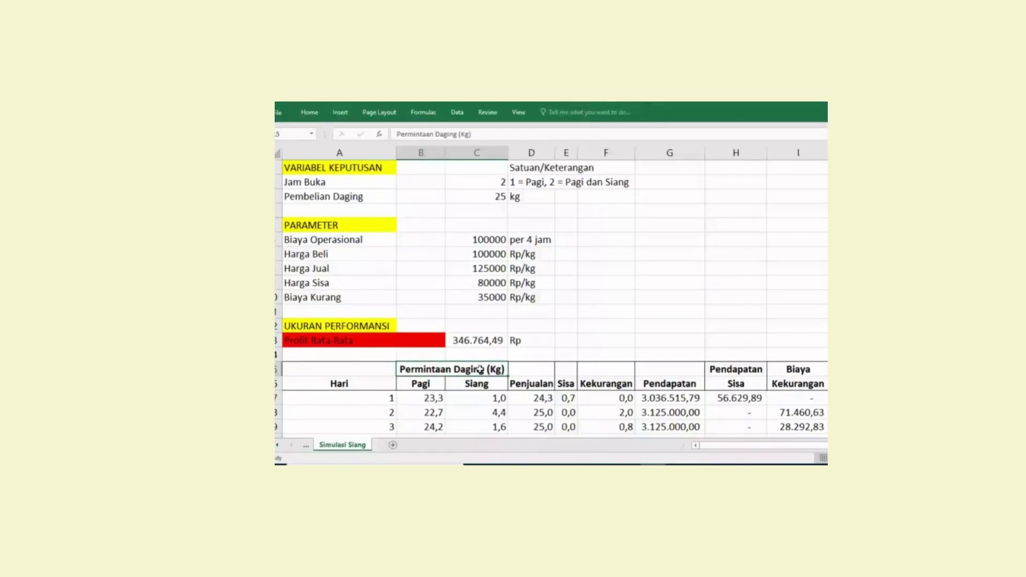
left_click_drag(479, 370, 826, 383)
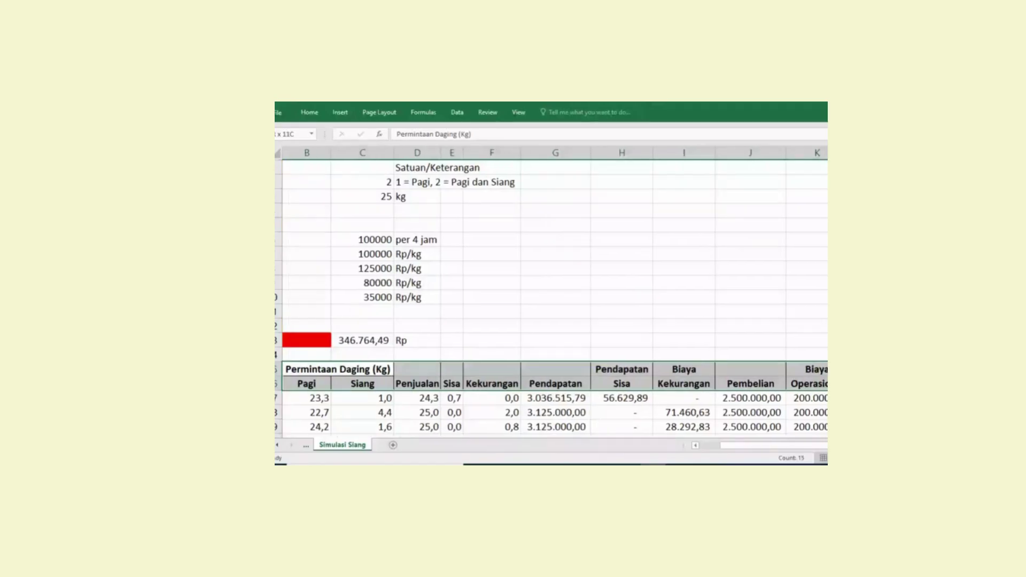
left_click(309, 112)
left_click(420, 149)
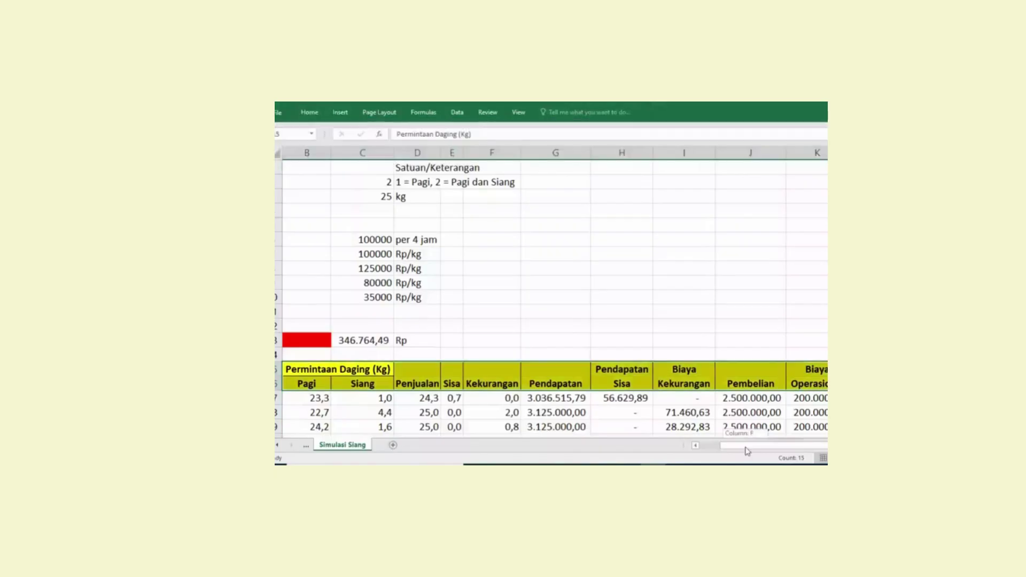
left_click_drag(747, 451, 721, 449)
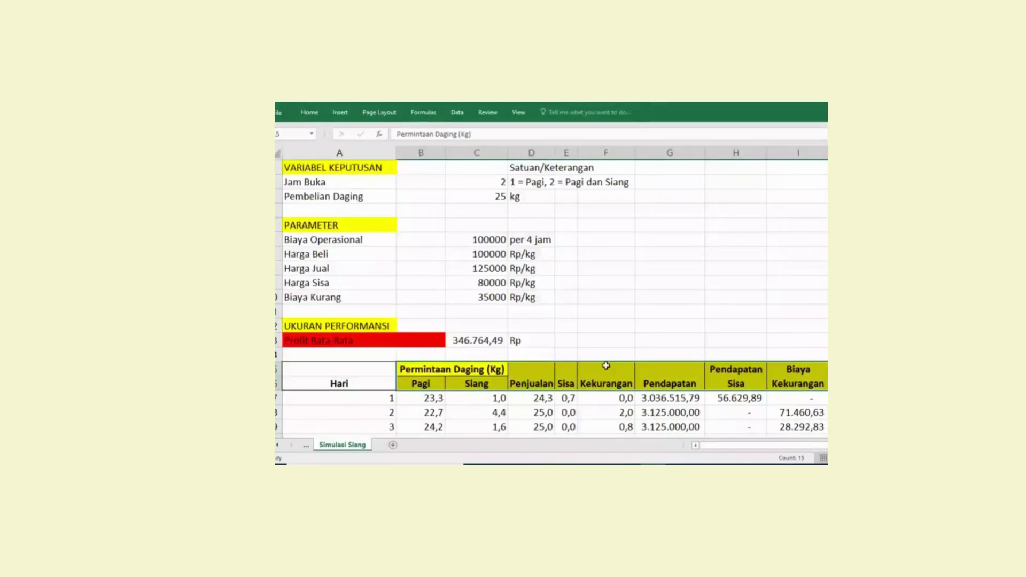
Review the VARIABEL KEPUTUSAN and PARAMETER sections, selecting labels such as Jam Buka, Harga Beli and Biaya Kurang.
left_click(347, 170)
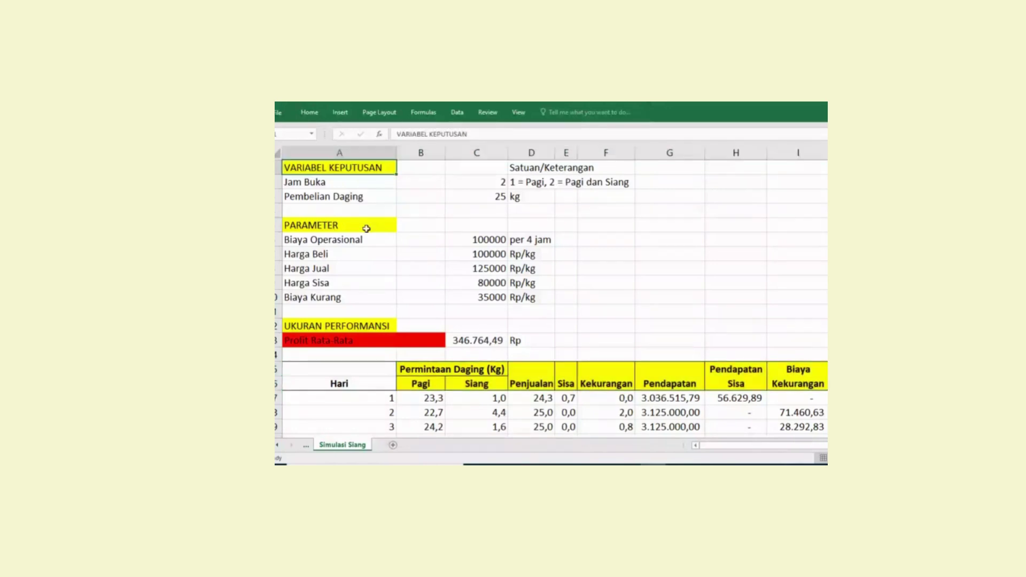
left_click(366, 229)
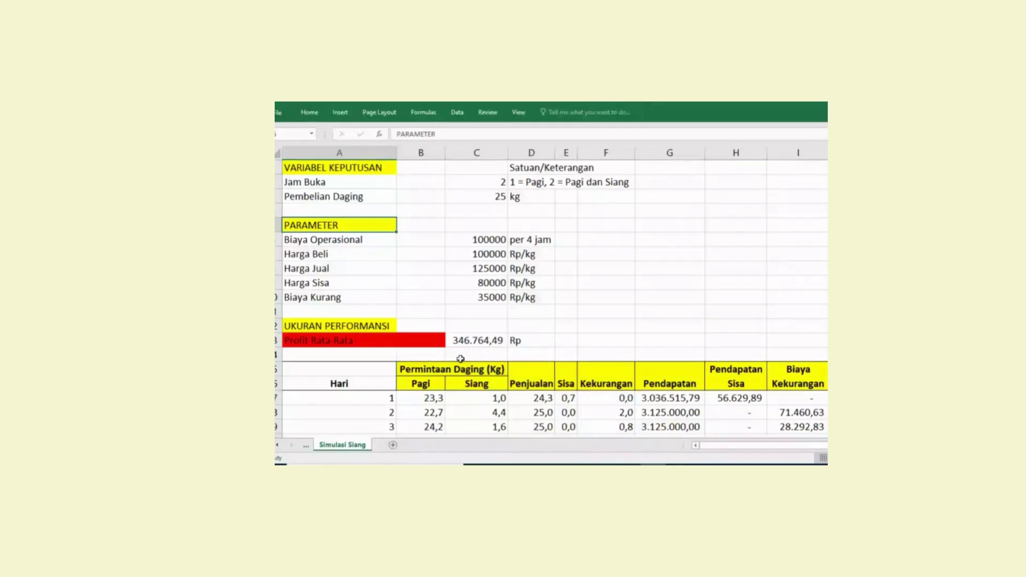
left_click(363, 169)
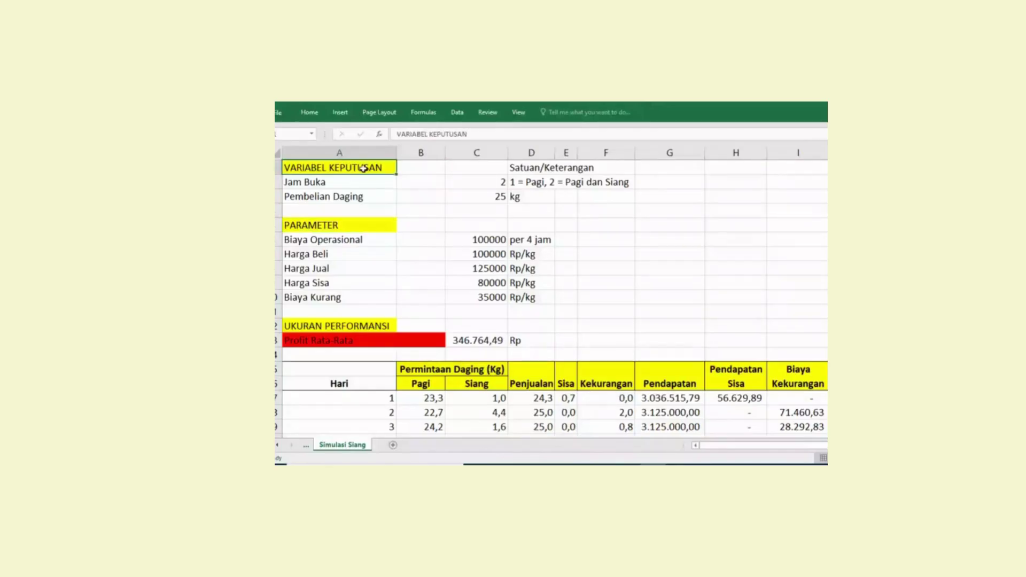
left_click(356, 182)
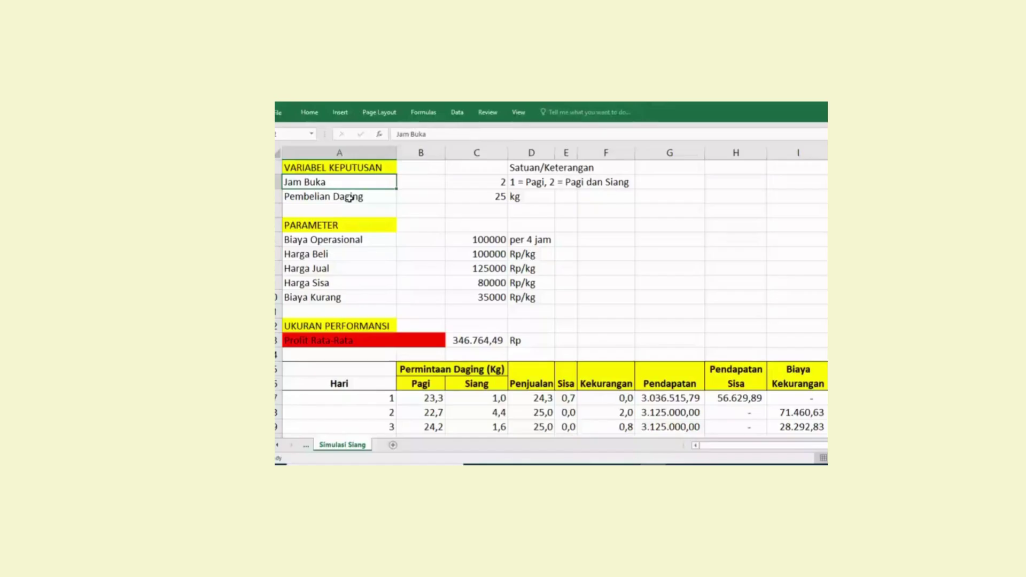
left_click(345, 254)
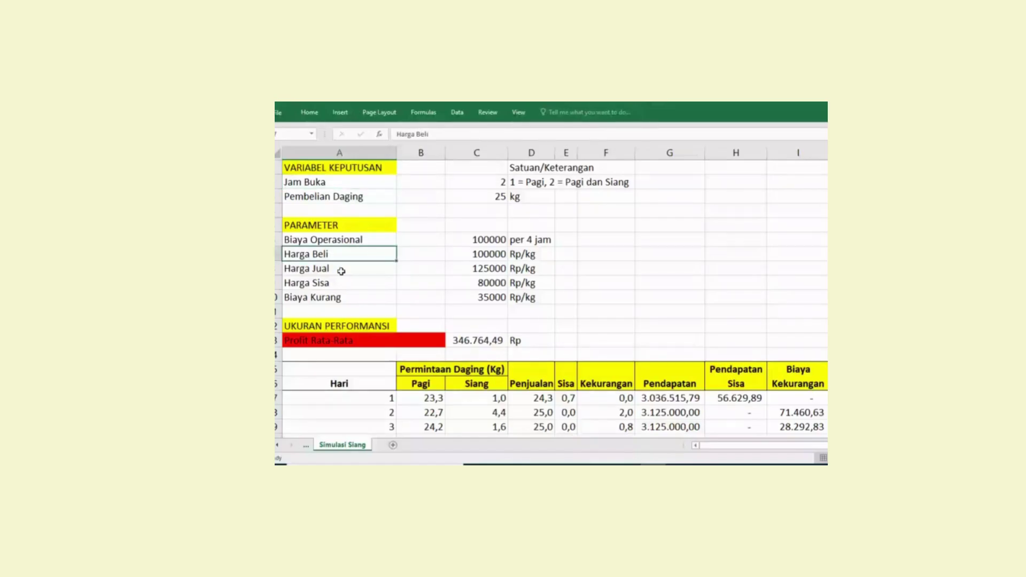
left_click(358, 297)
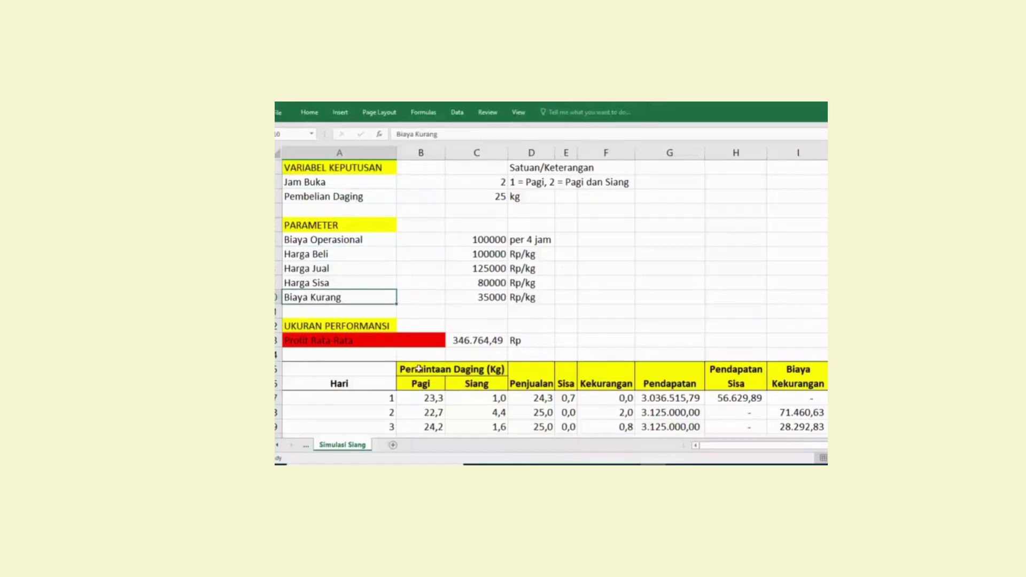
Step through the table headings from Siang to Operasional, and return to the Hari heading.
left_click(451, 383)
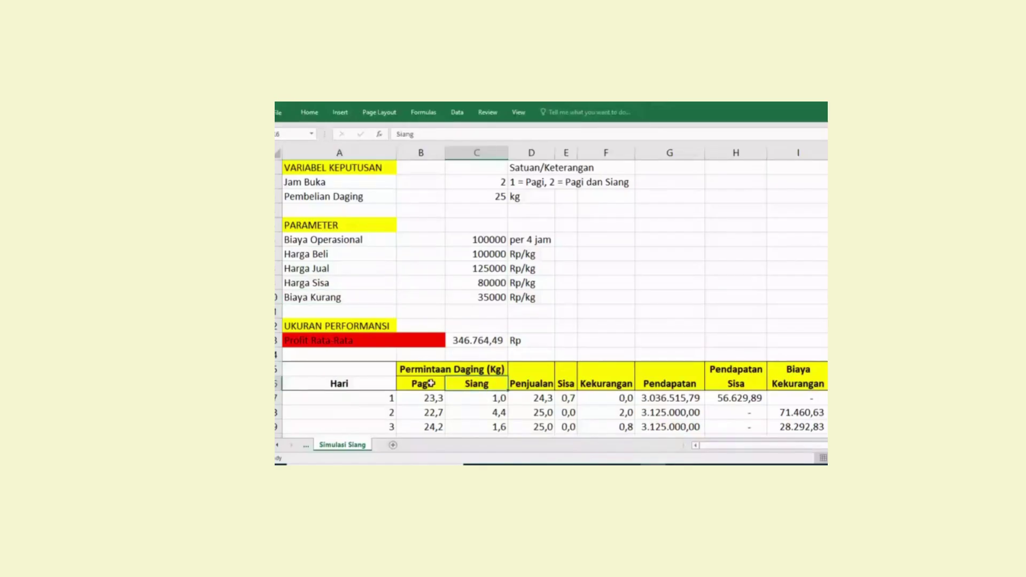
key("Right")
key("Right")
key("Right")
key("Right")
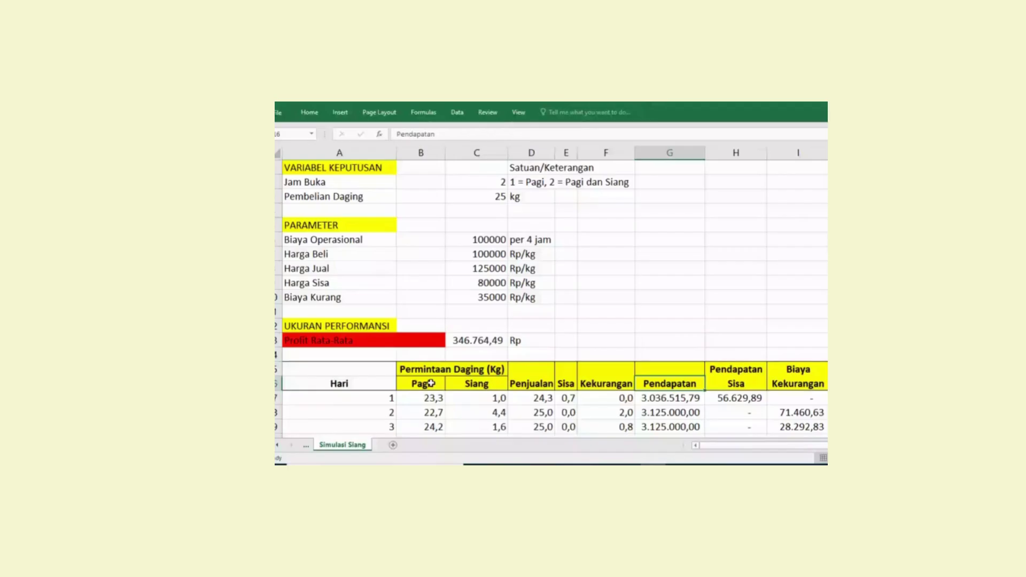
key("Right")
key("Right")
key("Right")
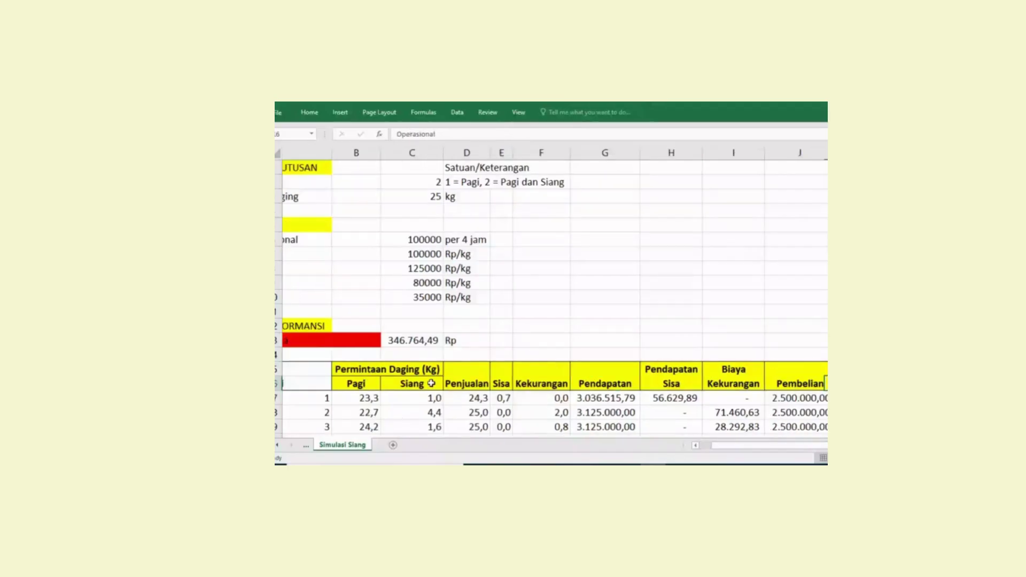
key("Left")
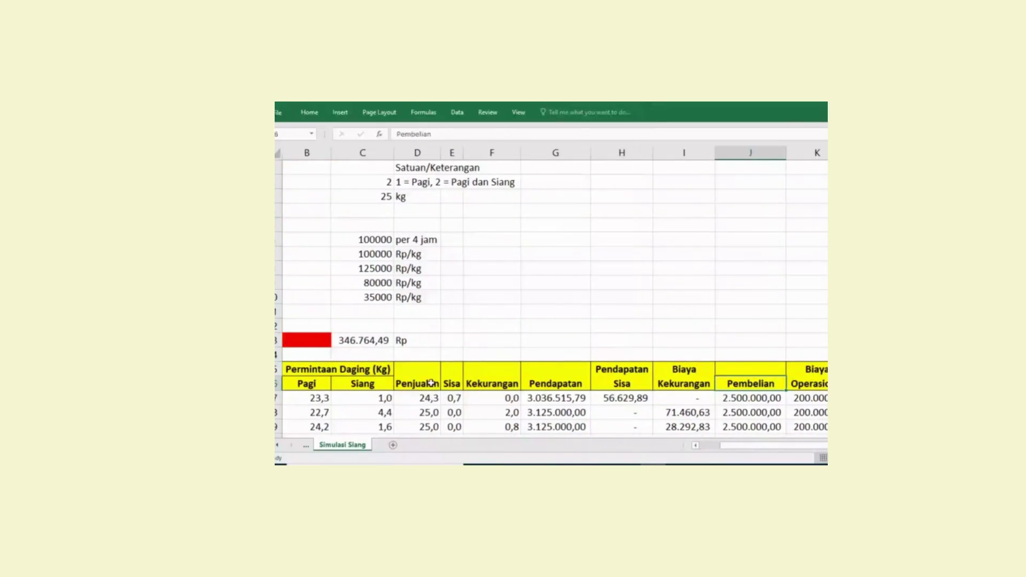
key("Home")
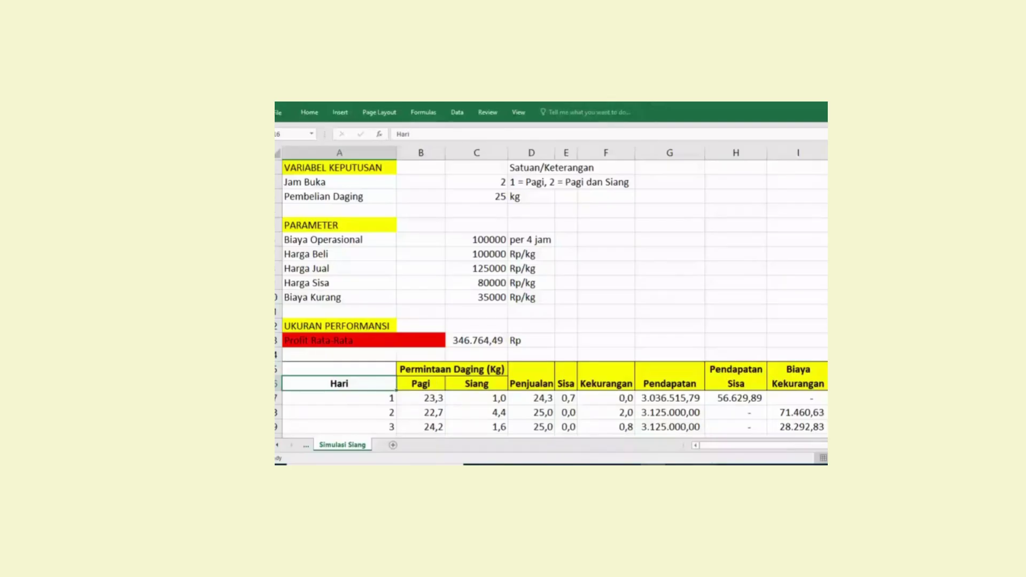
Switch to the Model_MonteCarlo model in Arena and examine its Create module spreadsheet.
key("alt+Tab")
mouse_move(702, 463)
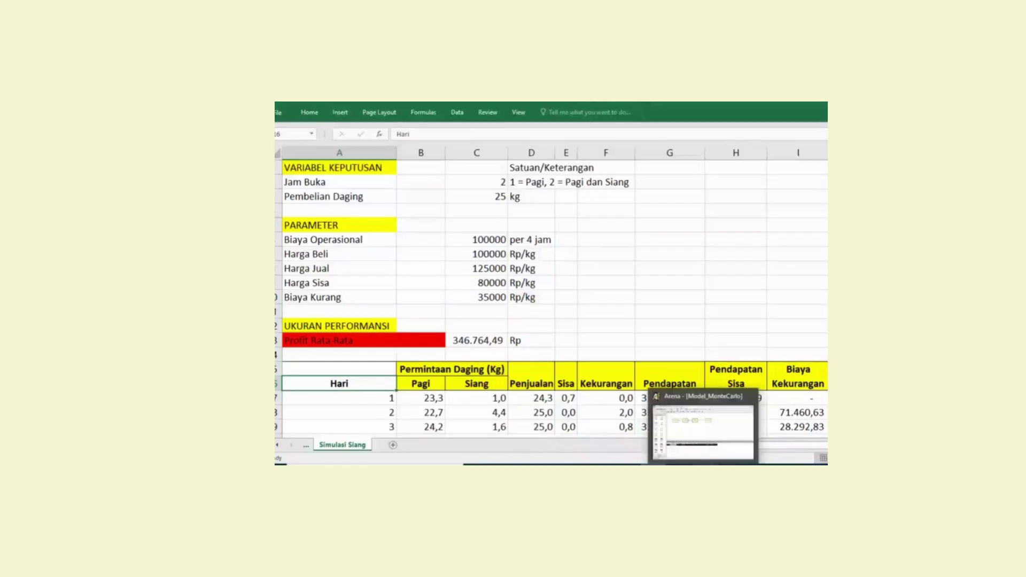
left_click(702, 430)
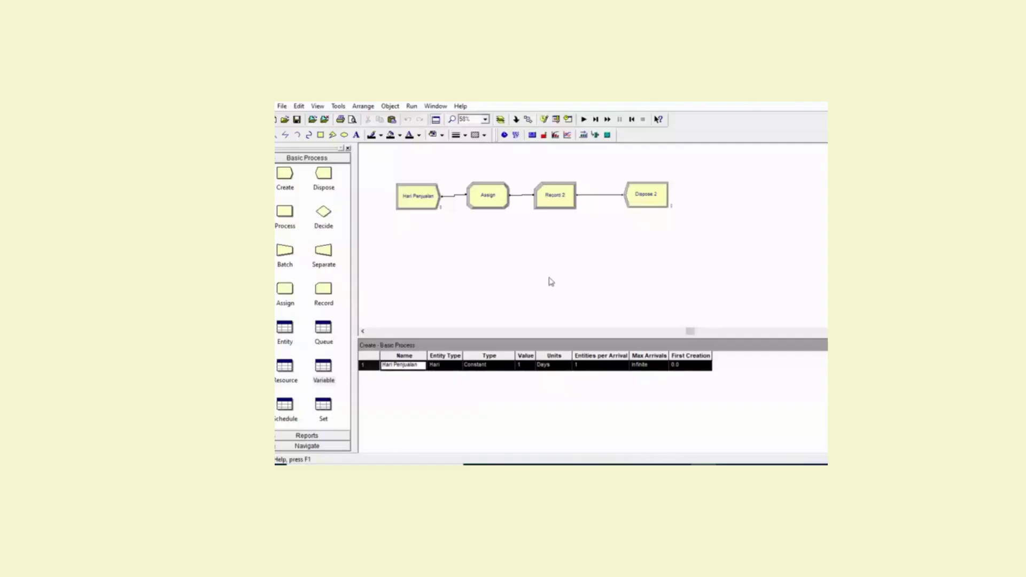
left_click(376, 385)
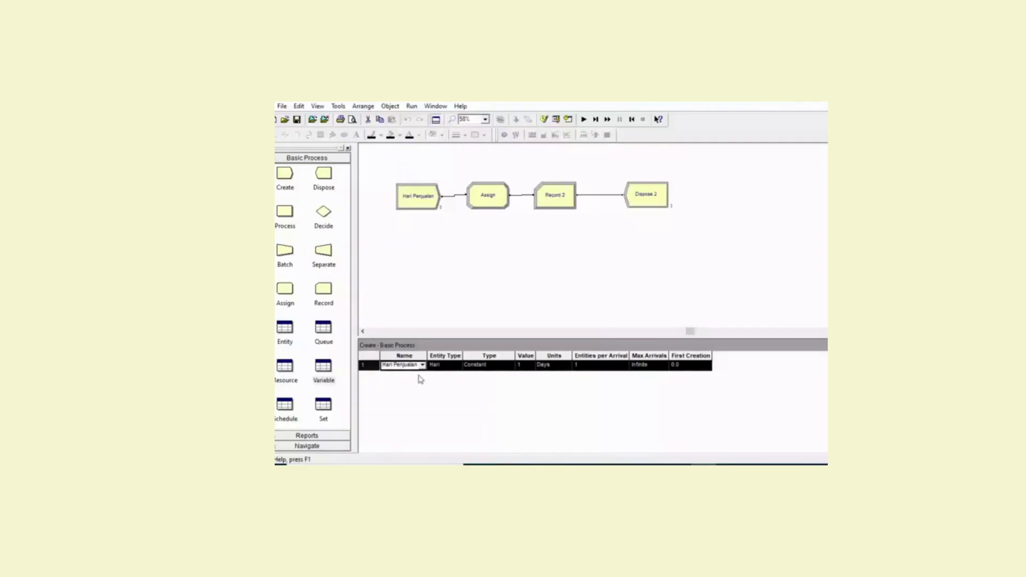
Create a new blank Arena model and add a row to its Variable module spreadsheet.
left_click(281, 106)
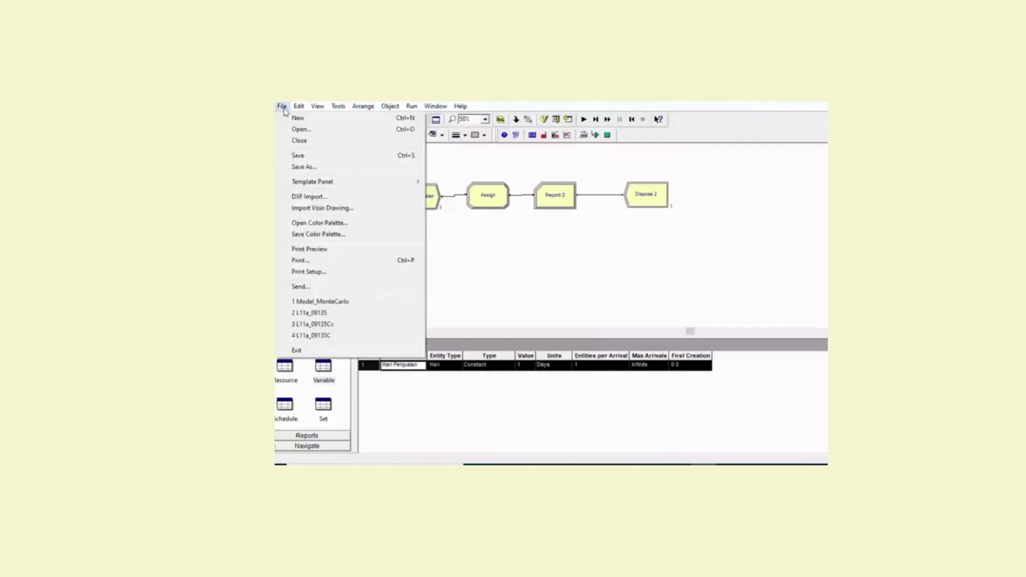
left_click(298, 118)
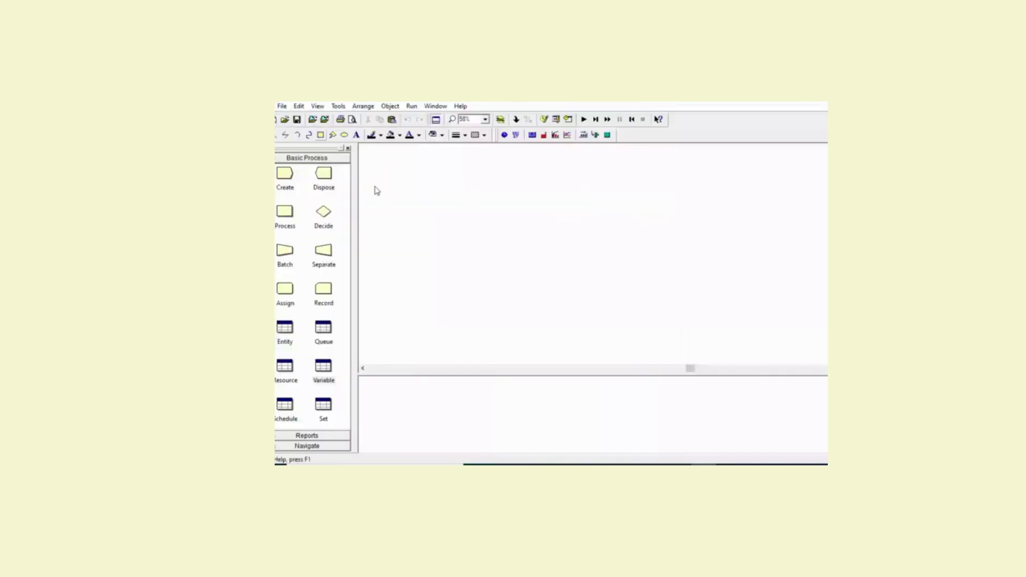
left_click(322, 369)
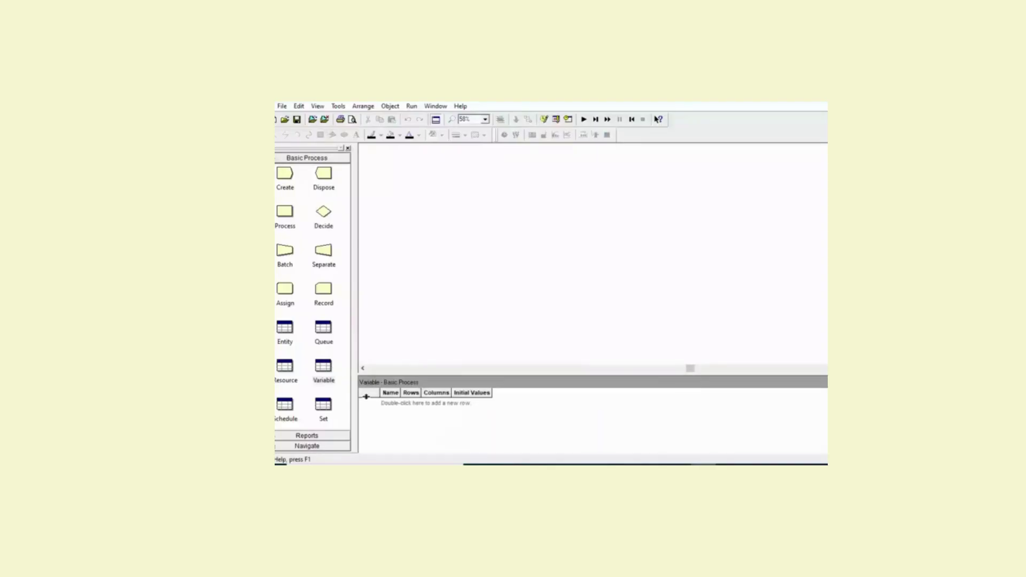
double_click(406, 405)
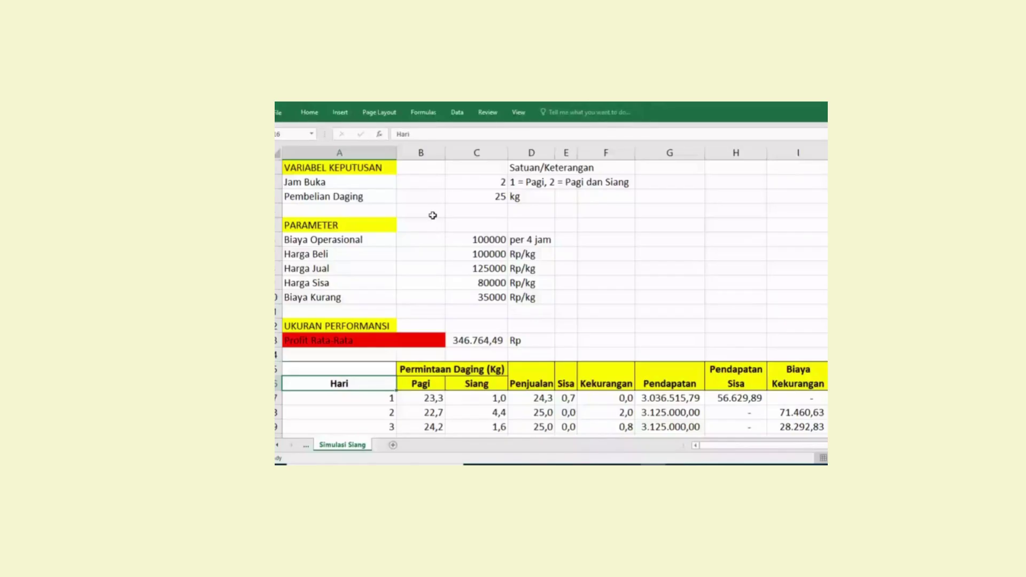
In Excel, enter the example variable names vJamBuka in cell H2 and vjambuka in cell I2.
left_click(729, 184)
type("v")
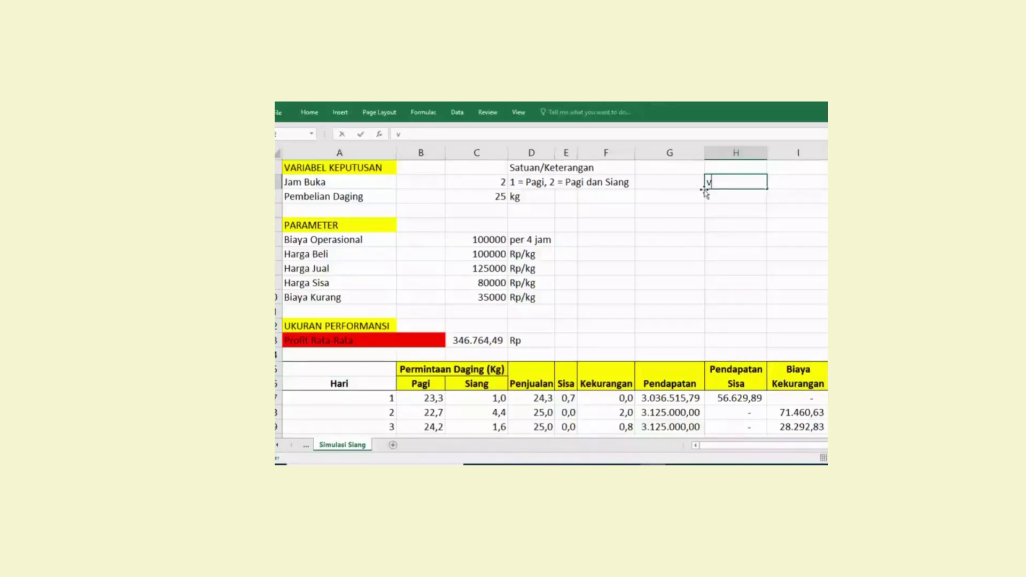
type("JamBuka")
key("Tab")
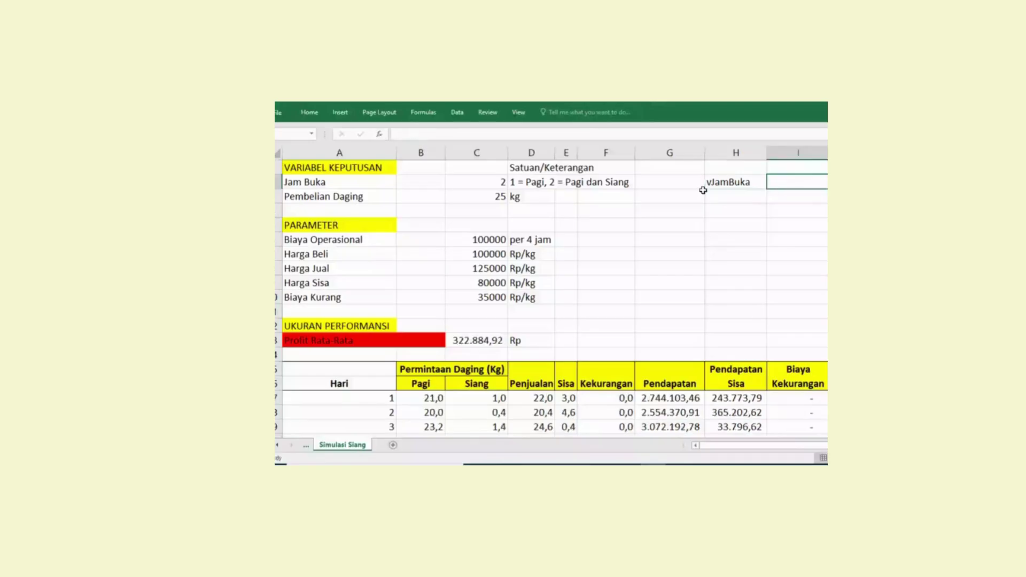
type("vjambuka")
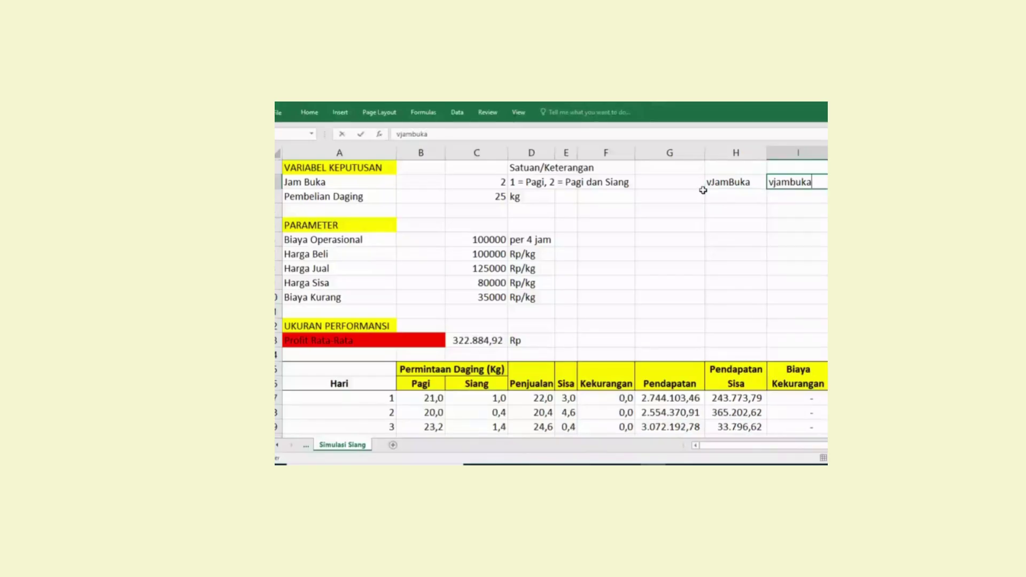
left_click(735, 225)
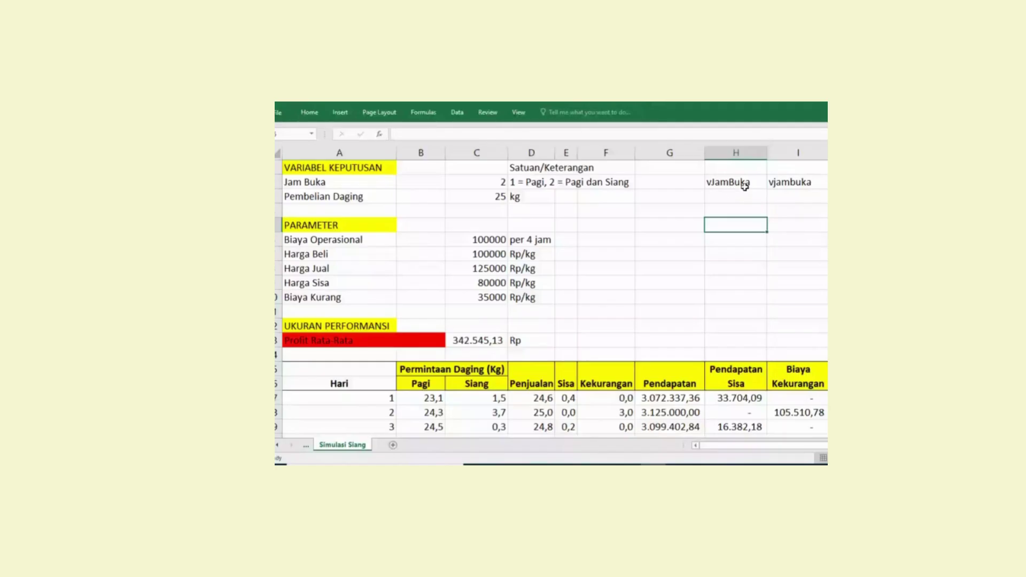
Clear the example name in cell I2 and re-enter vJamBuka in cell H2.
left_click(796, 185)
key("Delete")
left_click(742, 191)
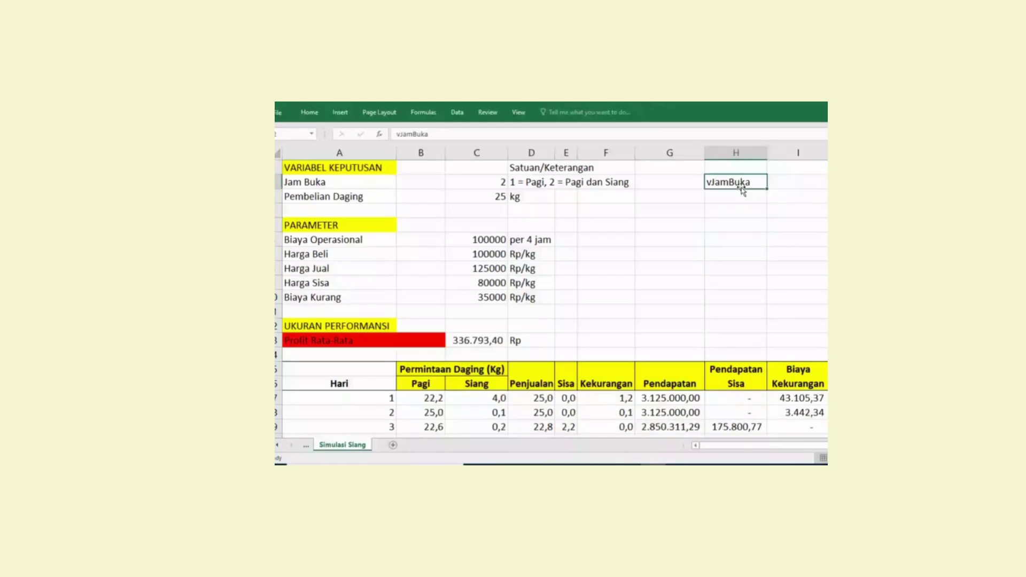
type("vJam")
key("BackSpace")
key("BackSpace")
key("BackSpace")
key("BackSpace")
type("vJamBuka")
key("Return")
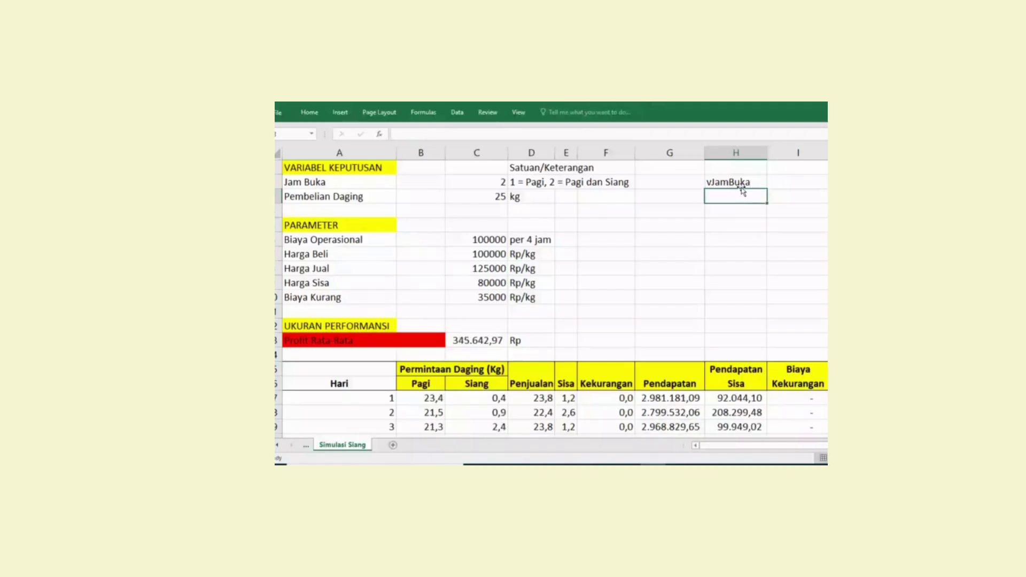
Enter the prefixed variable name vPembelianDaging in cell H3, alongside Pembelian Daging.
type("v")
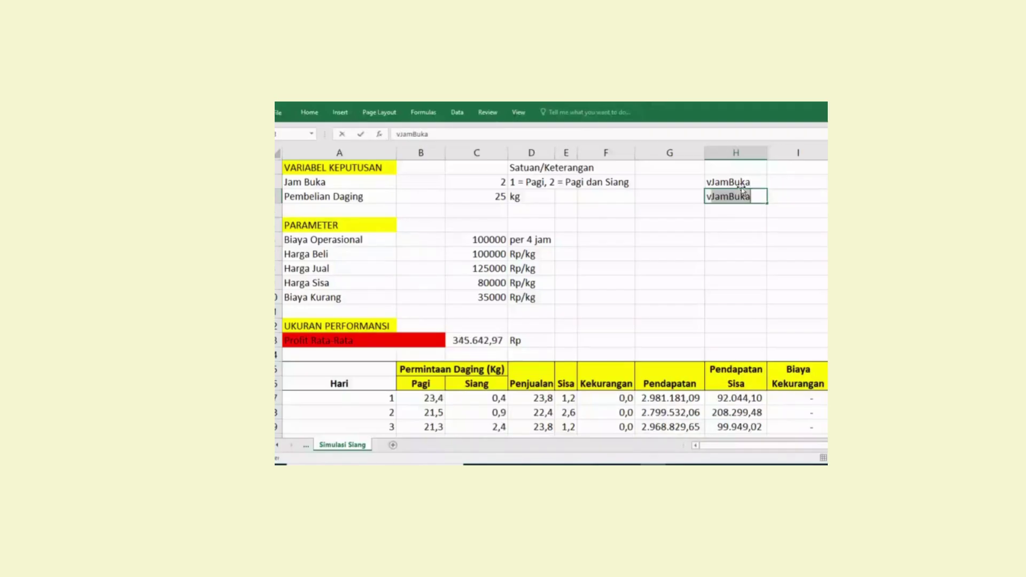
type("PembelianDaging")
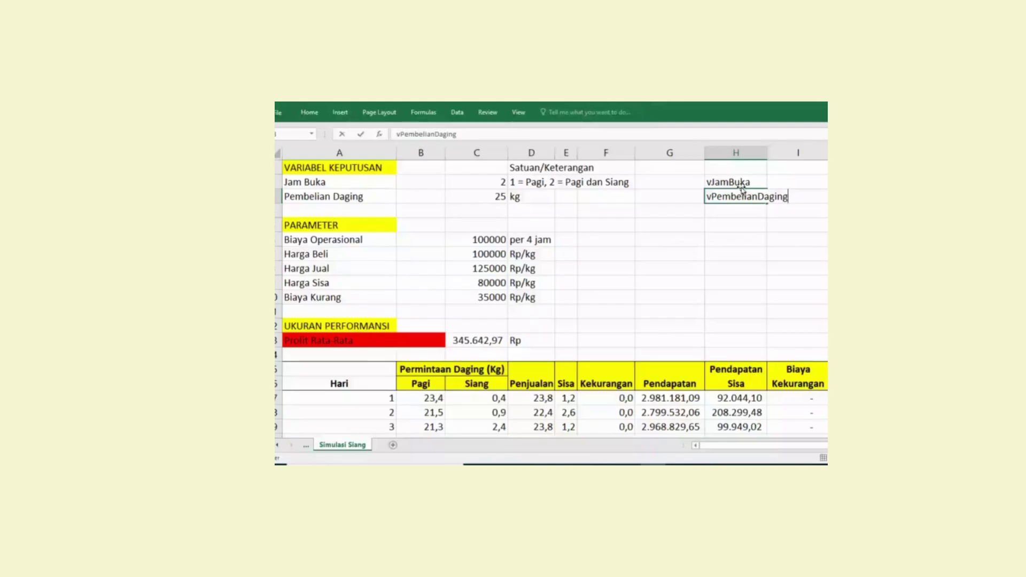
key("Return")
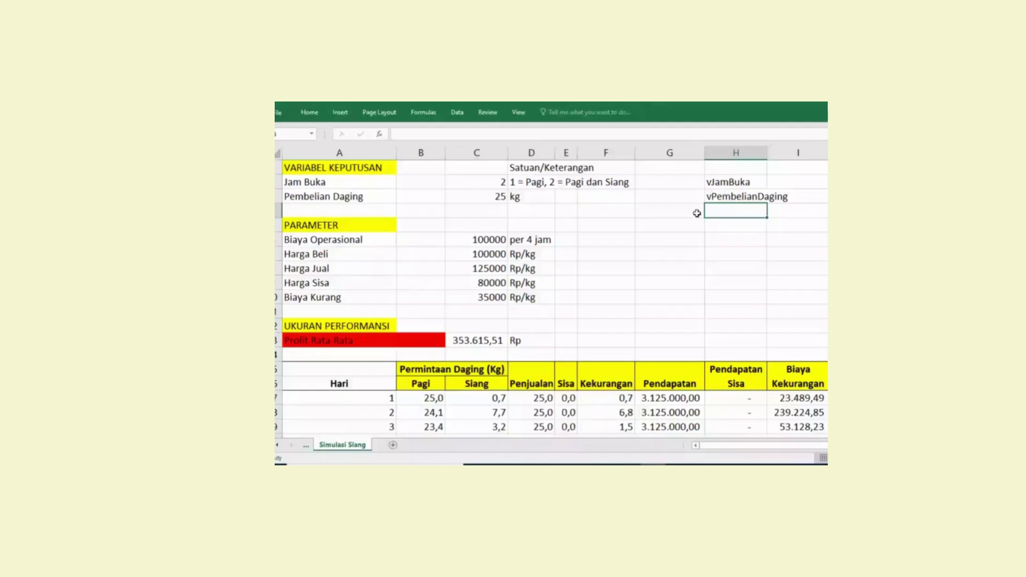
Enter the parameter names pBiayaOperasional in cell H6 and pHargaBeli in cell H7.
left_click(713, 241)
type("p")
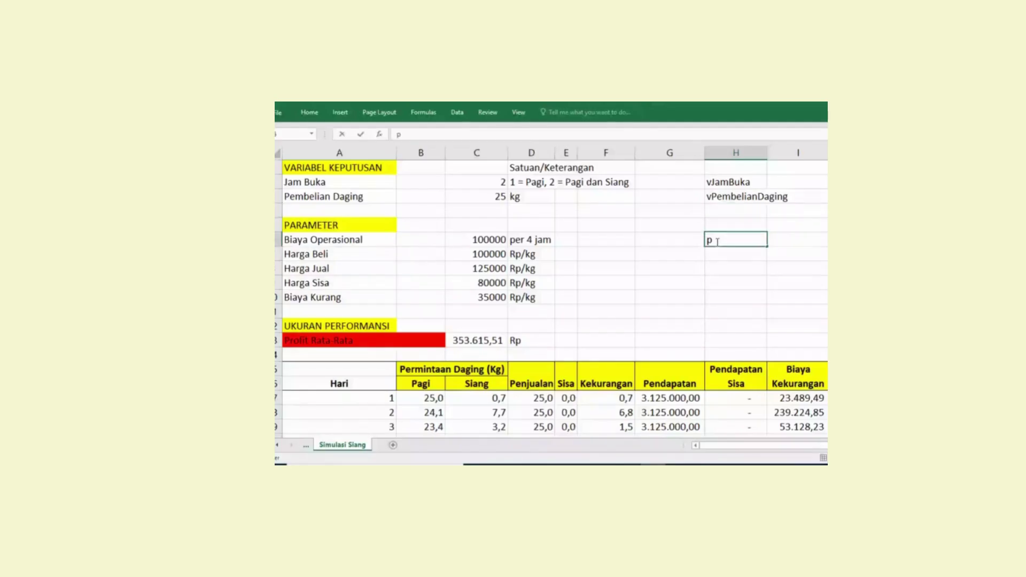
type("BiayaOperasiona;")
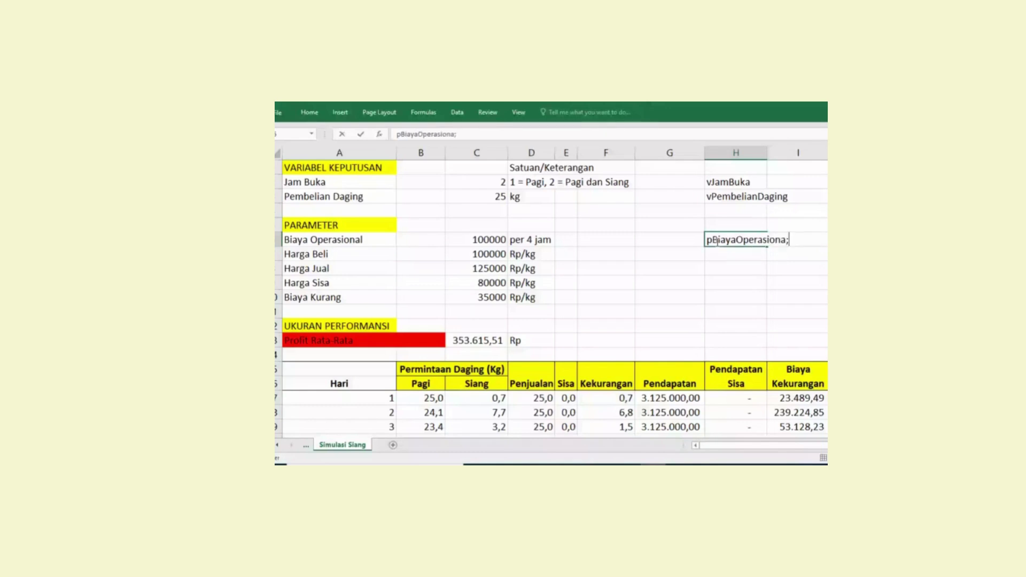
key("Return")
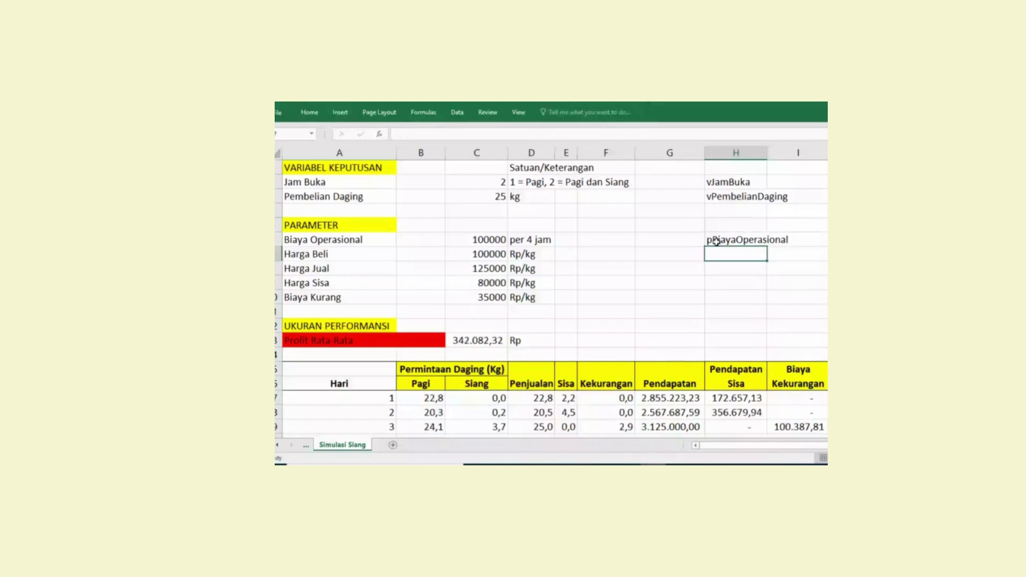
type("pHarga")
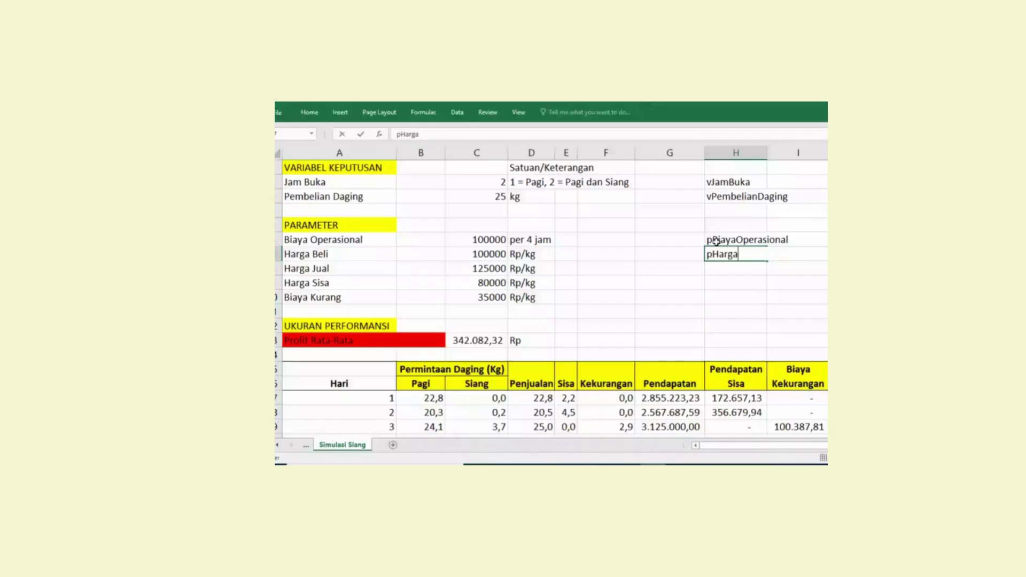
type("Beli")
key("Return")
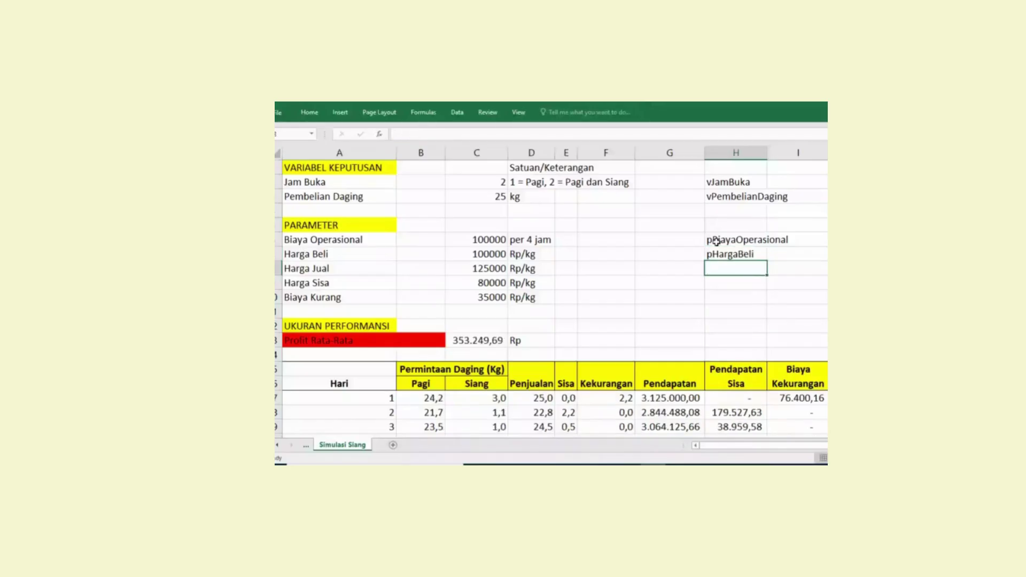
Enter the parameter names pHargaJual, pHargaSisa and pBiayaKurang in cells H8 to H10.
type("pHarga")
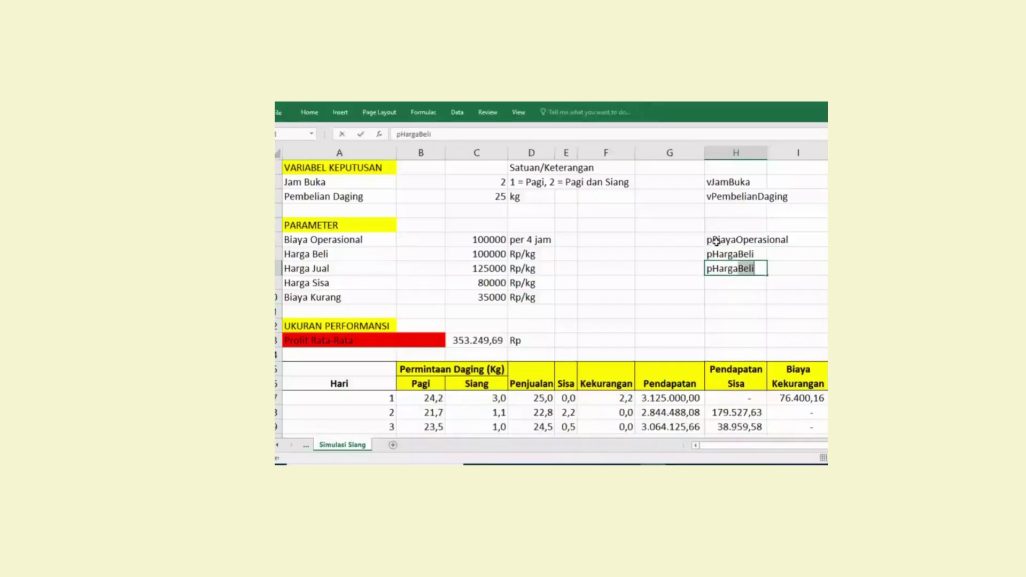
type("Jual")
key("Return")
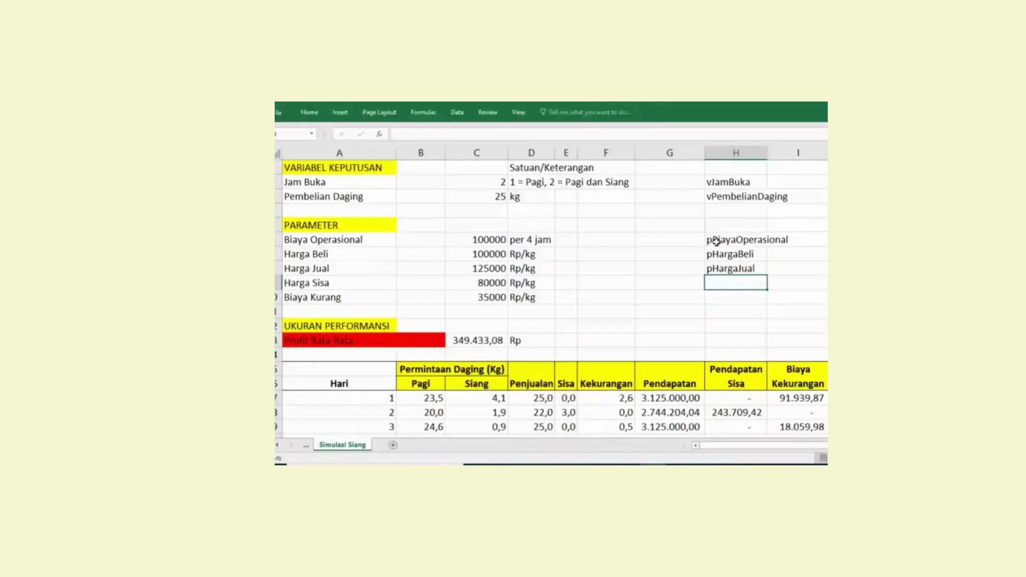
type("pHargaSisa")
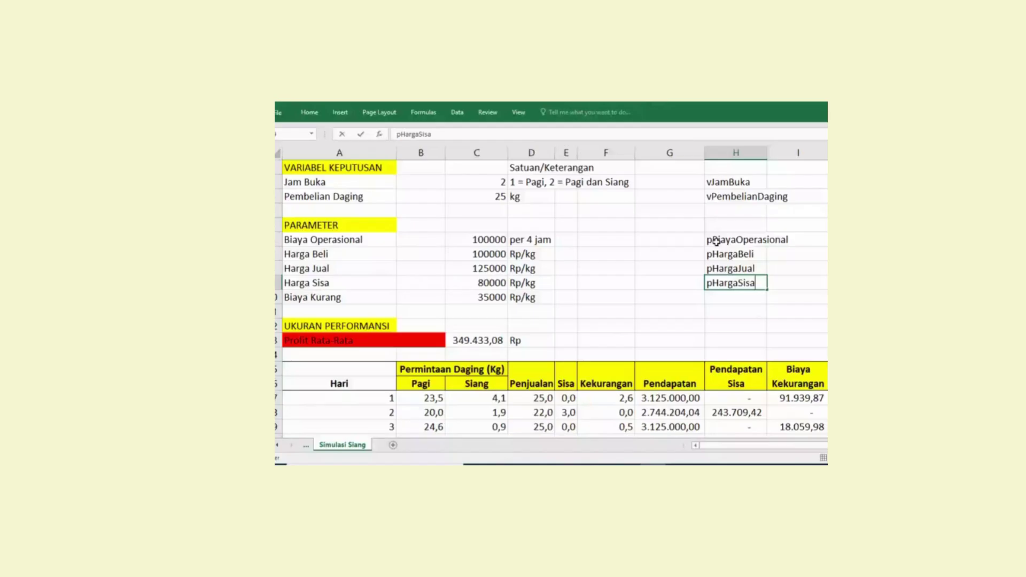
key("Return")
type("pBiaya")
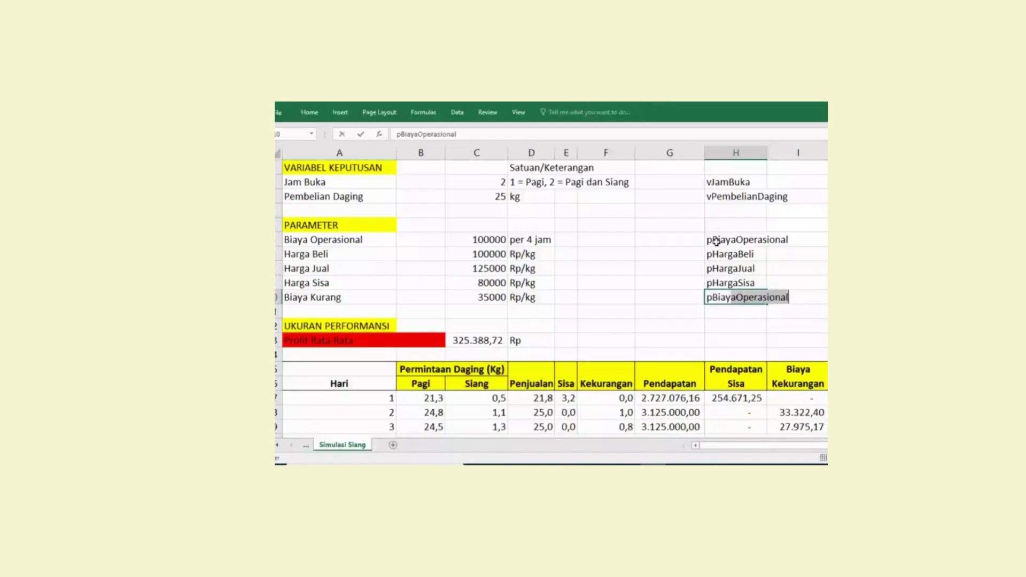
type("Kua")
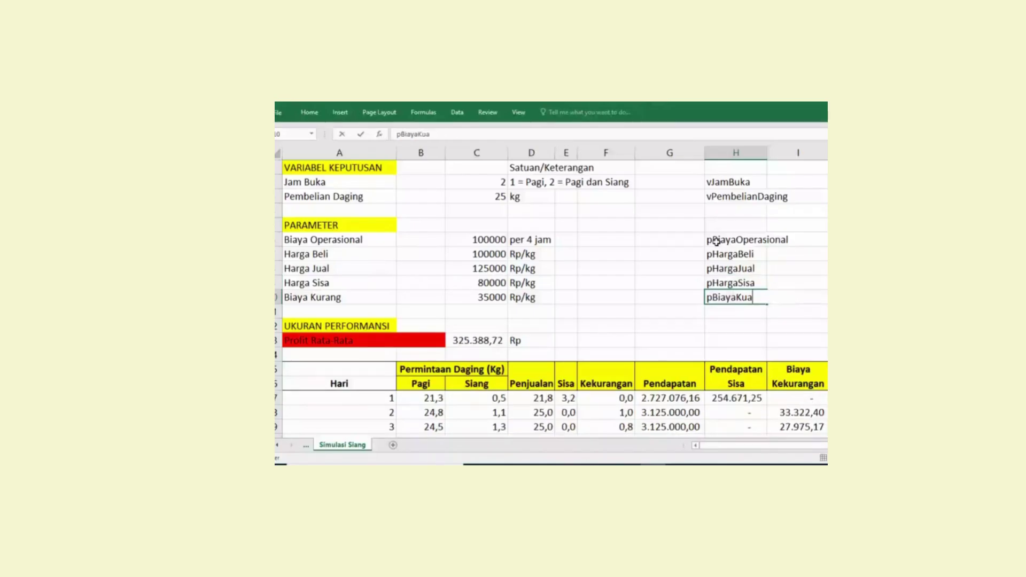
key("BackSpace")
type("rang")
key("Return")
Enter the attribute names aPermintaanPagi in cell H12 and aPermintaanSiang in cell H13.
key("Return")
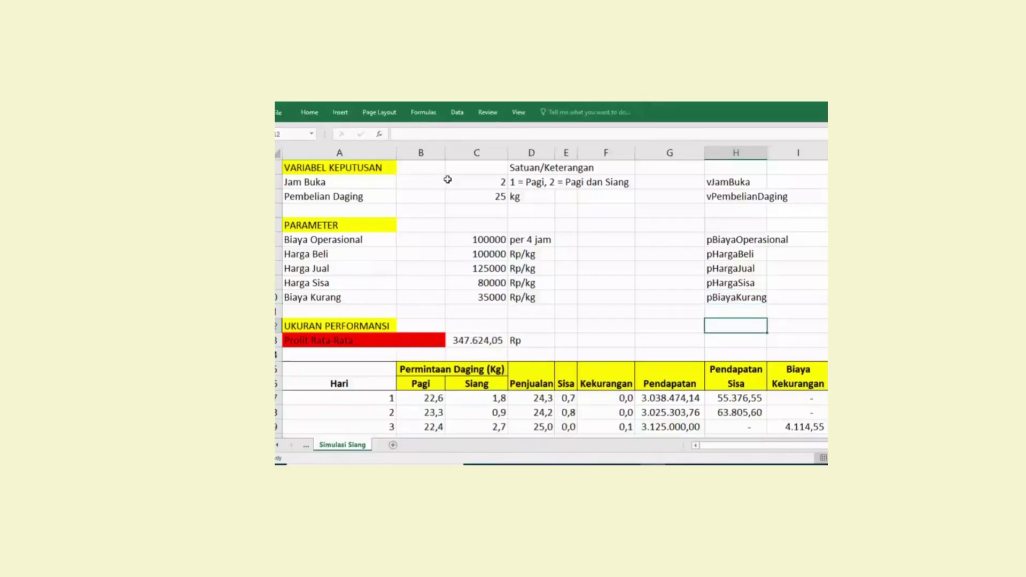
type("aPermintaanp")
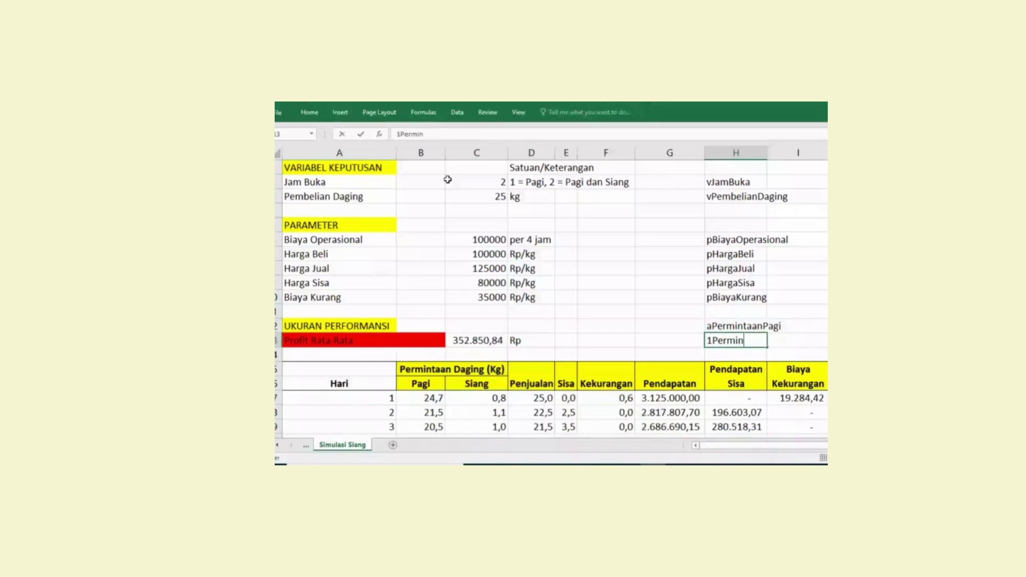
key("Escape")
type("aPerminta")
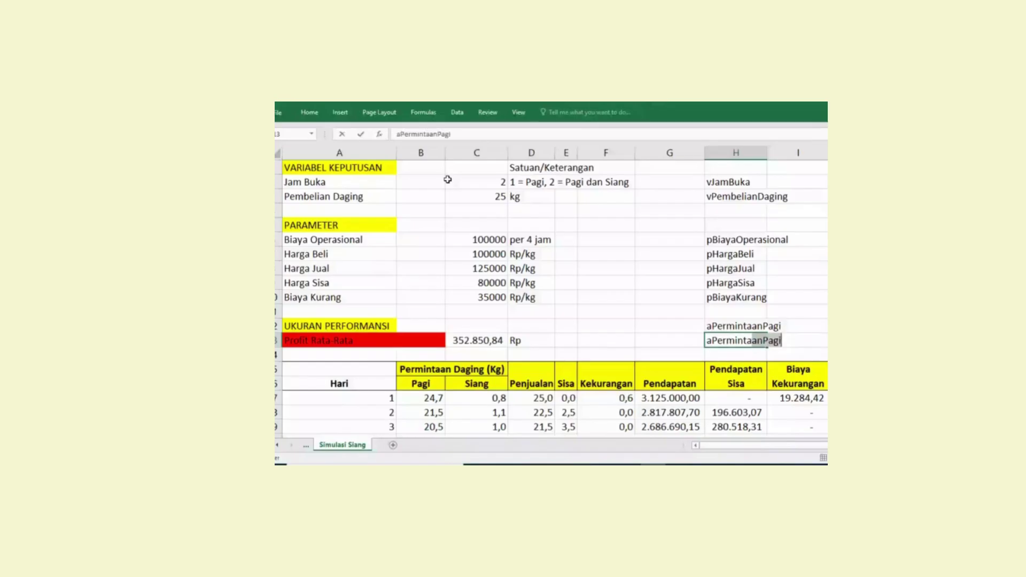
type("anSiang")
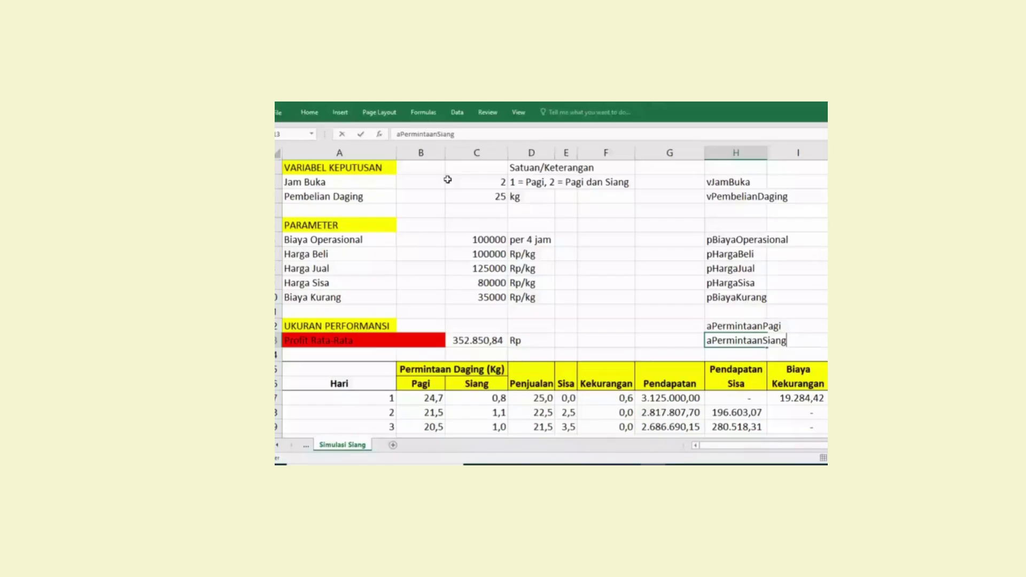
key("Return")
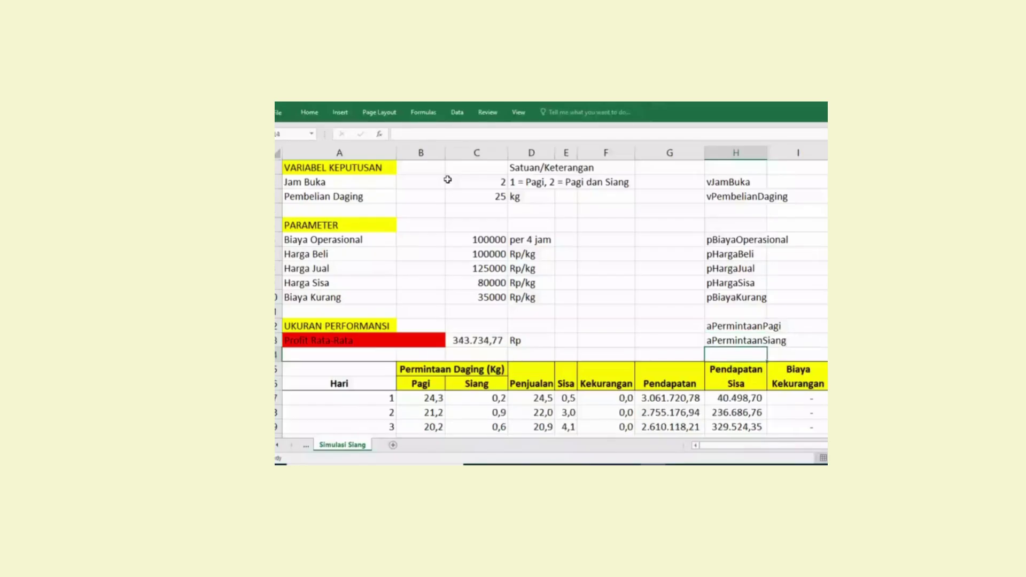
Enter the attribute name aPenjualan in cell H14, above the Pendapatan Sisa heading.
type("s")
key("BackSpace")
type("aPenjuala")
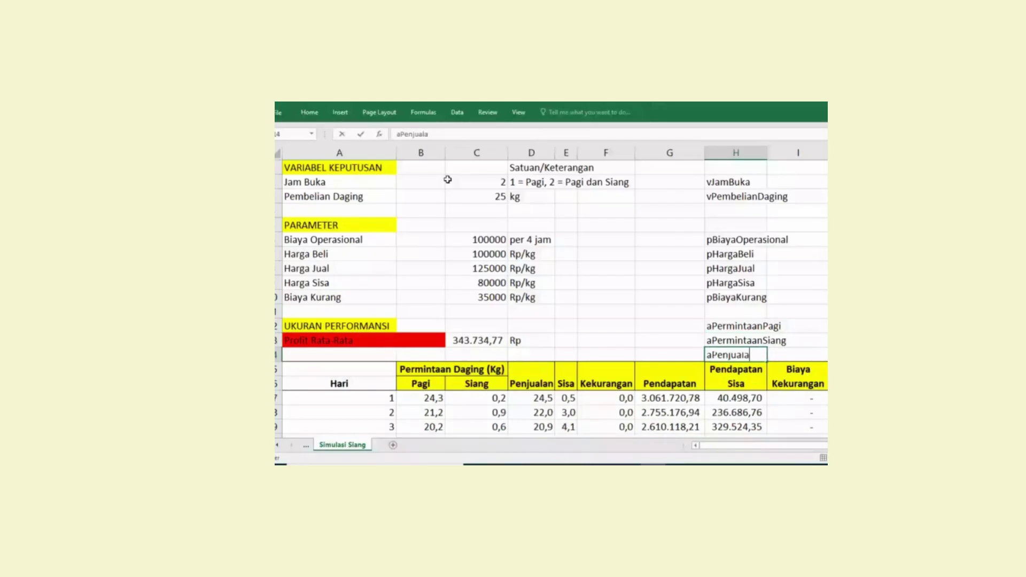
type("n")
left_click(636, 252)
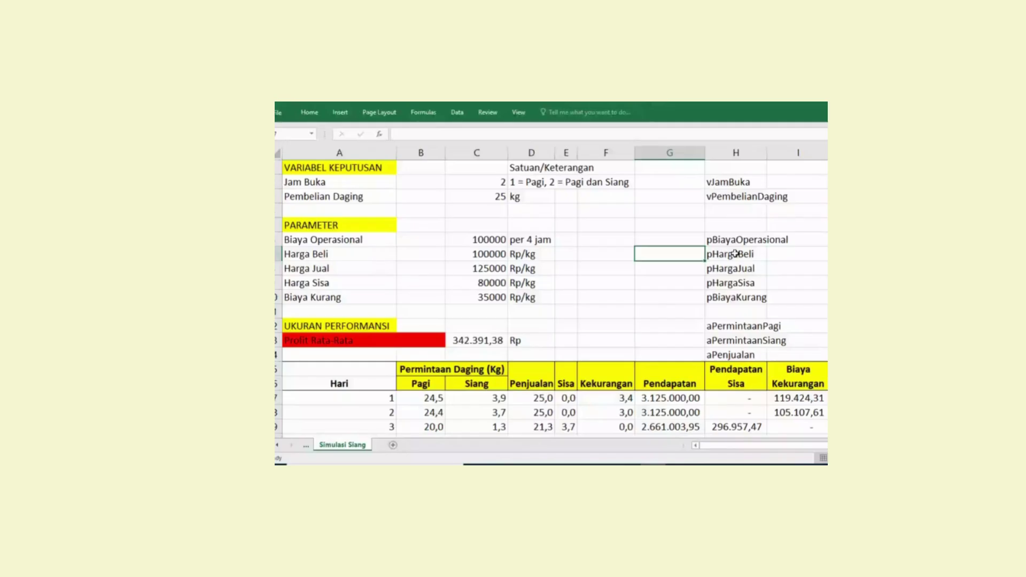
Enter JamBuka without a prefix in cell J2.
left_click(826, 186)
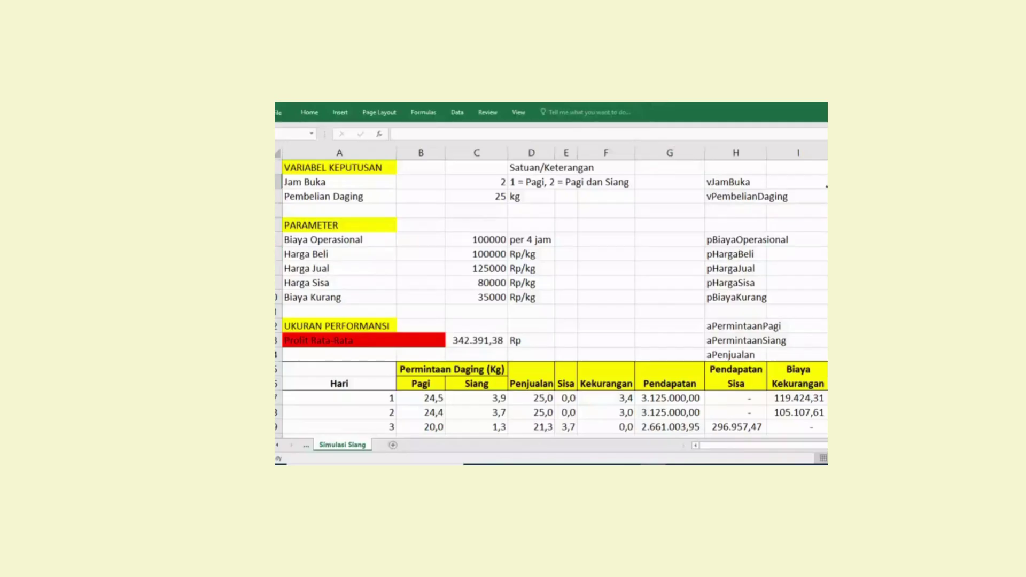
type("Jm=amBU")
key("BackSpace")
key("BackSpace")
key("BackSpace")
key("BackSpace")
key("BackSpace")
type("amBuka")
key("Return")
Enter the unprefixed names PembelianDaging and BiayaOperasional in cells J3 and J4.
type("Pem")
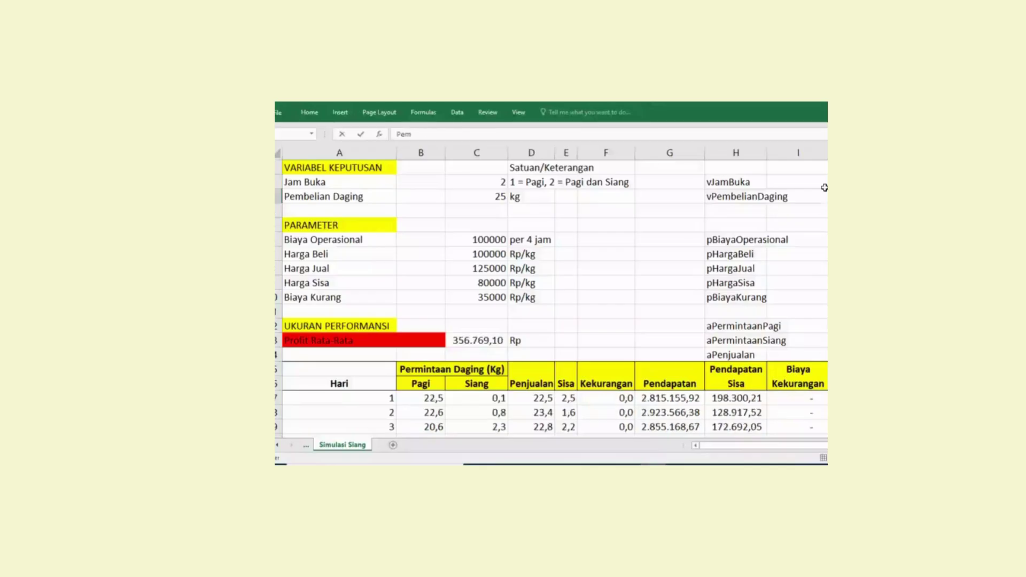
type("belianDaging")
key("Return")
type("Biaya")
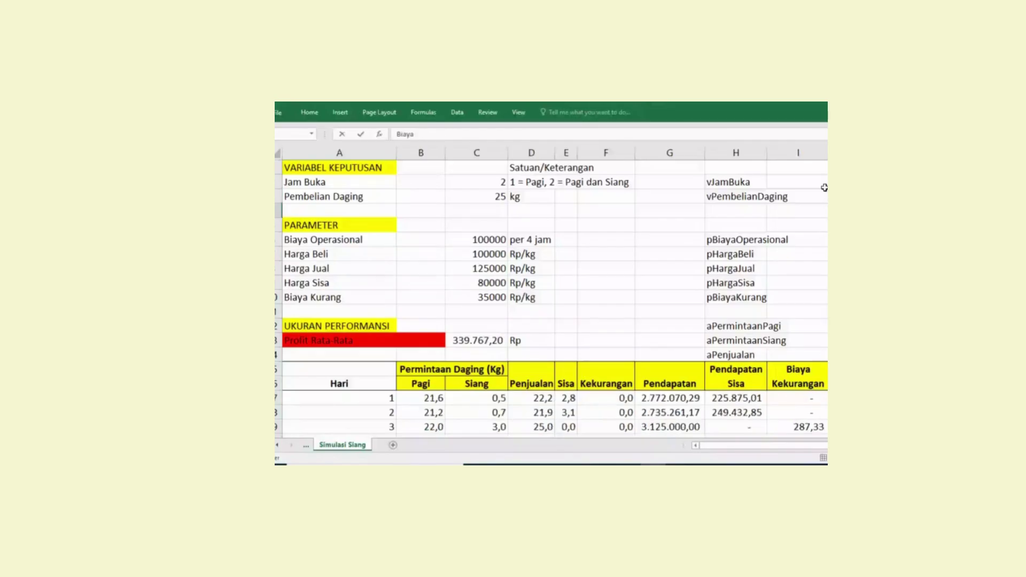
type("Operasiona;")
key("Up")
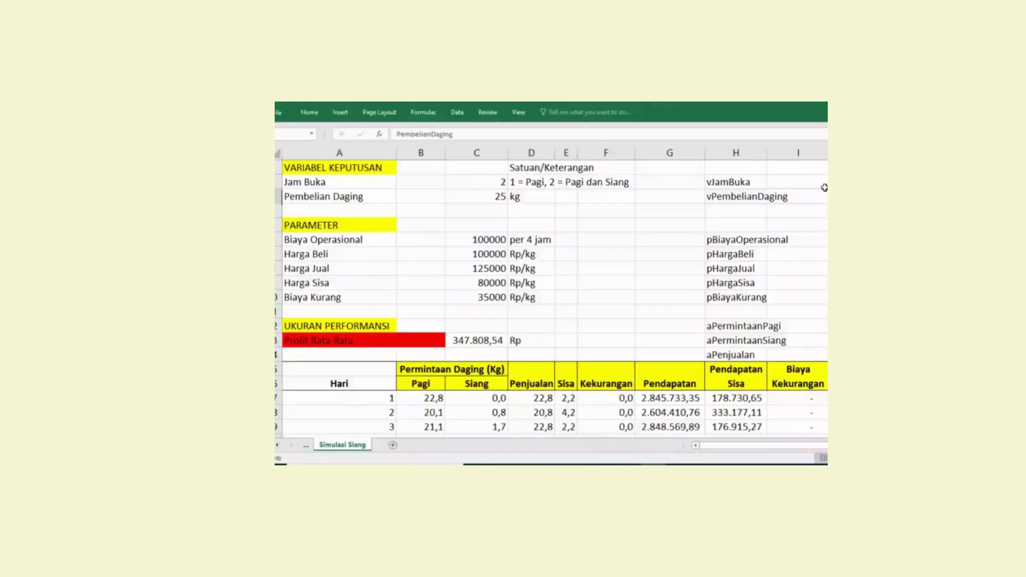
Compare the unprefixed names in J2:J4 with the prefixed names in H2:H14, selecting each range in turn.
key("Up")
key("shift+Down")
key("shift+Down")
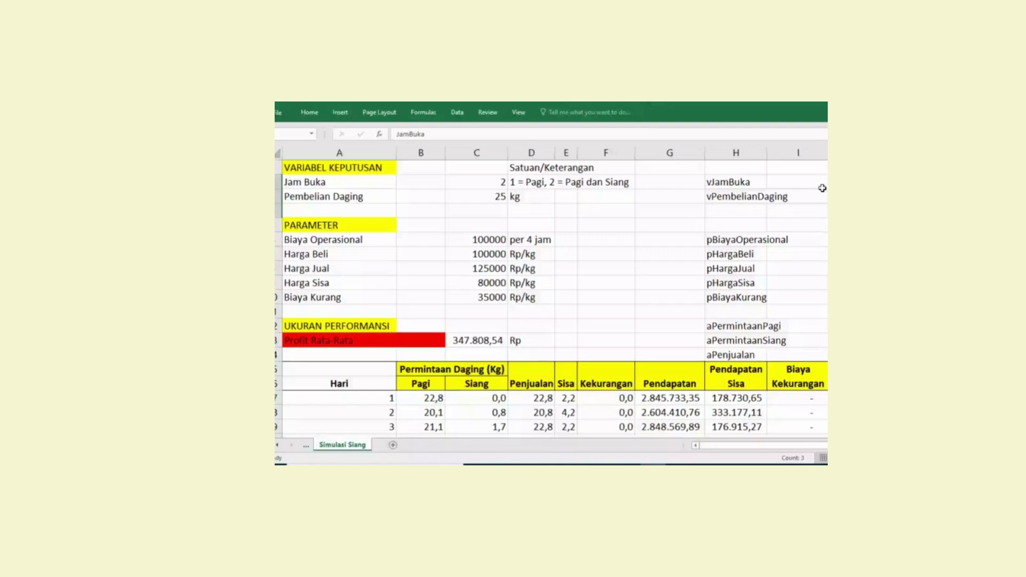
left_click_drag(726, 181, 731, 354)
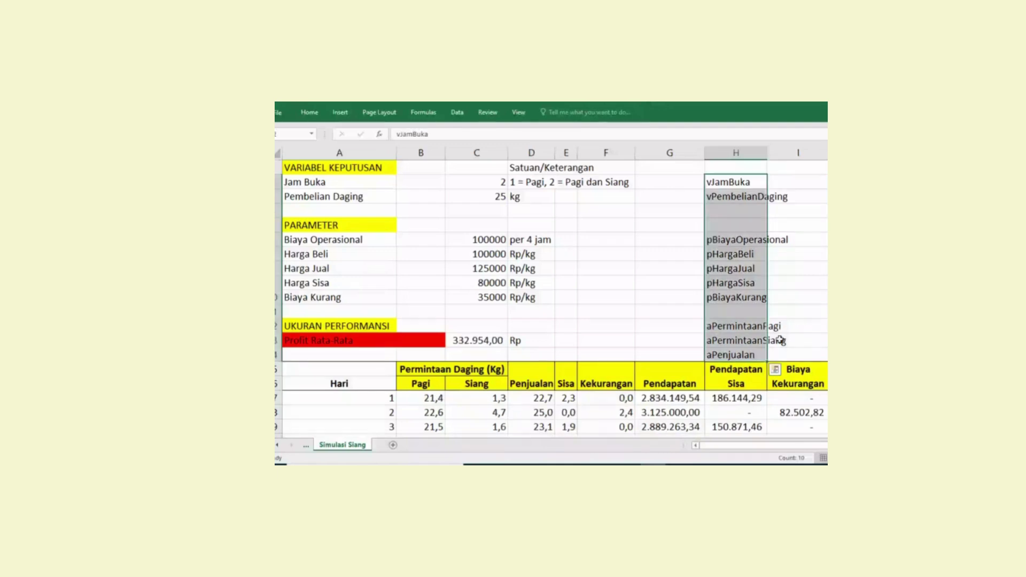
Enter dst in cell I14, next to aPenjualan.
left_click(796, 350)
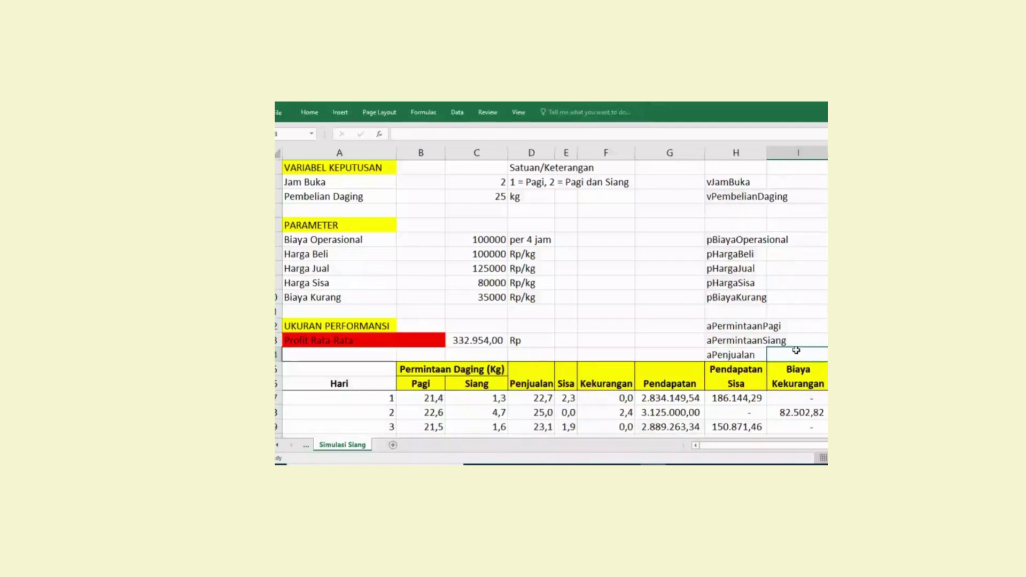
type("dst")
key("Return")
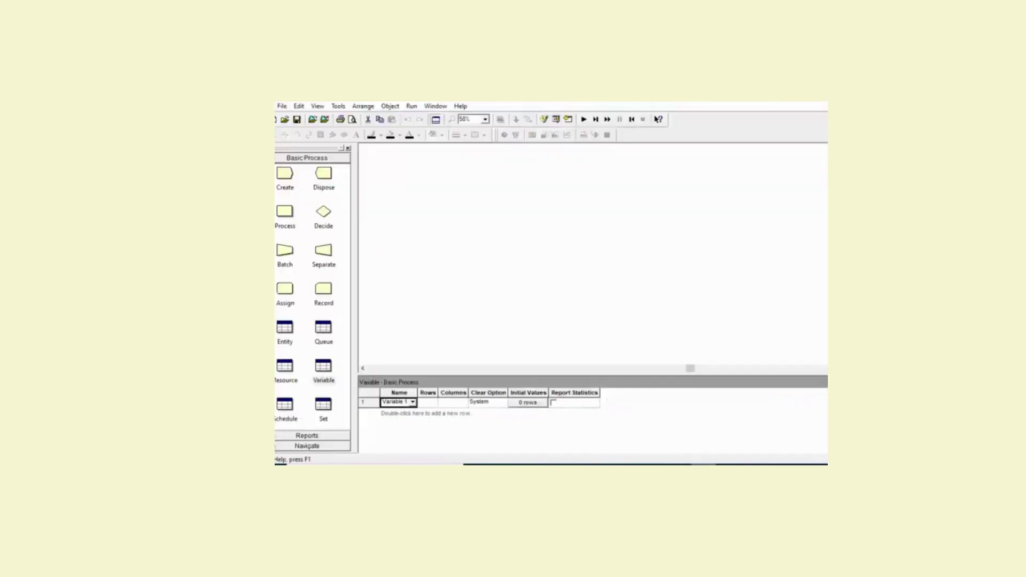
In Arena, rename the first row of the Variable module spreadsheet as vJamBuka.
left_click(414, 405)
left_click_drag(406, 402, 368, 404)
type("vJa")
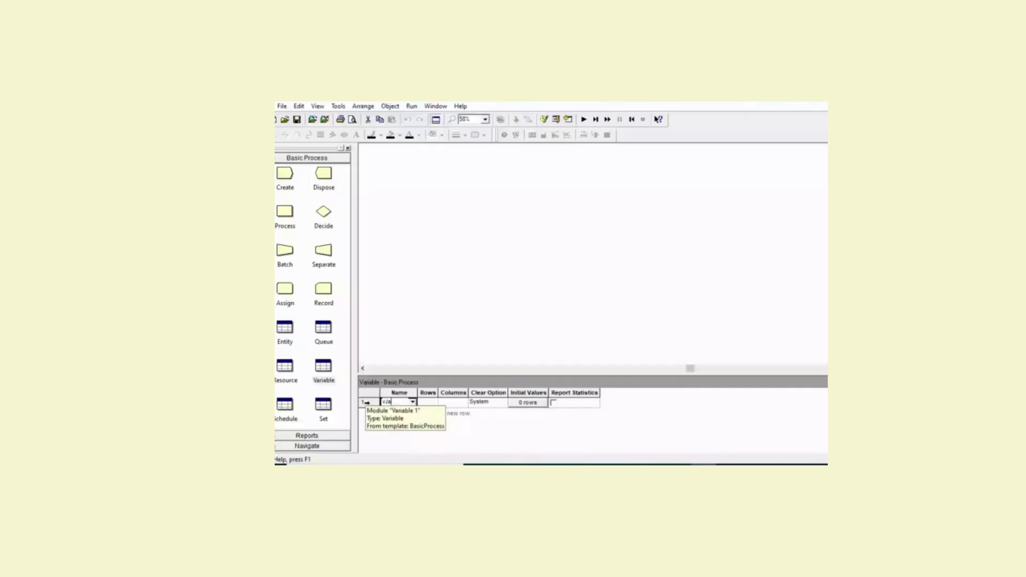
type("mBuka")
Set the initial value of the vJamBuka variable to 2 and close its Initial Values window.
left_click(529, 405)
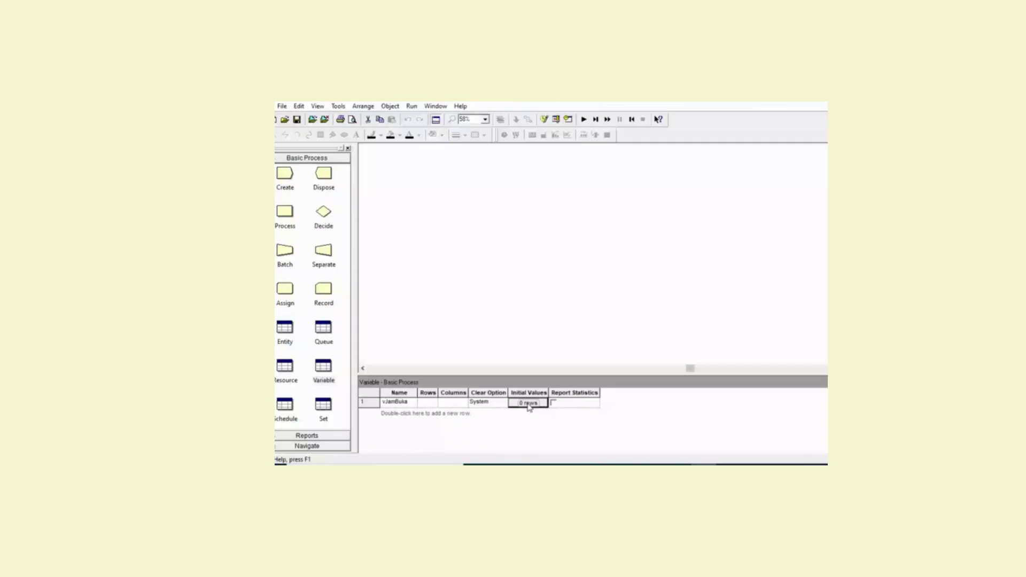
left_click(528, 405)
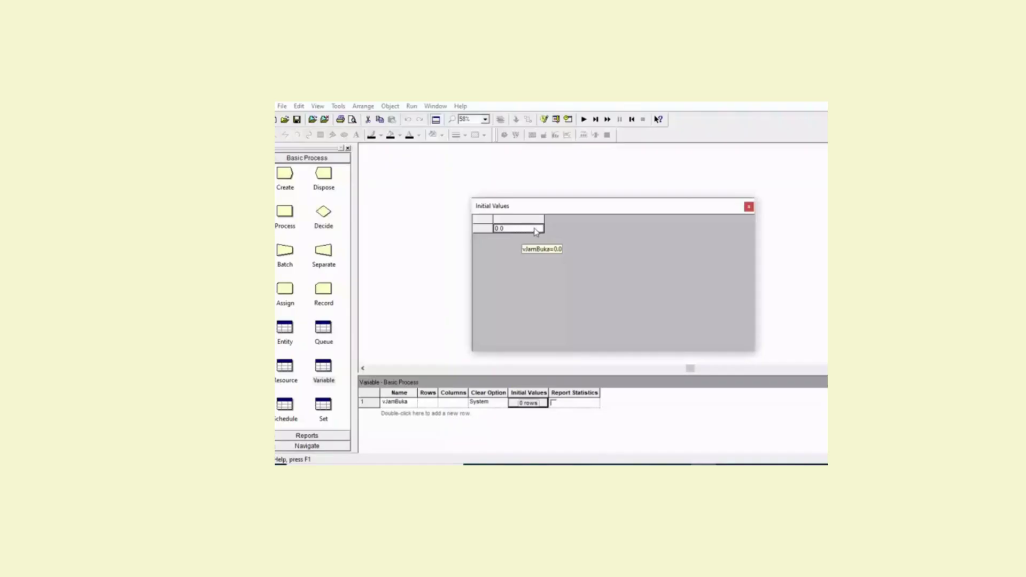
type("2")
left_click(748, 207)
Add a second row to the Variable spreadsheet and name it vPembelianDaging.
double_click(441, 414)
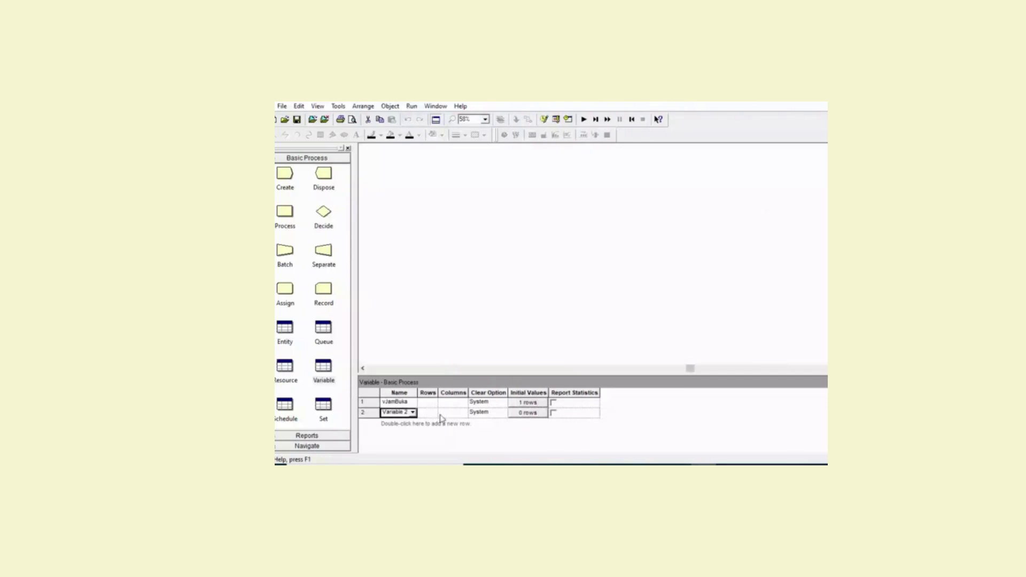
left_click(405, 412)
left_click_drag(406, 412, 352, 410)
type("v")
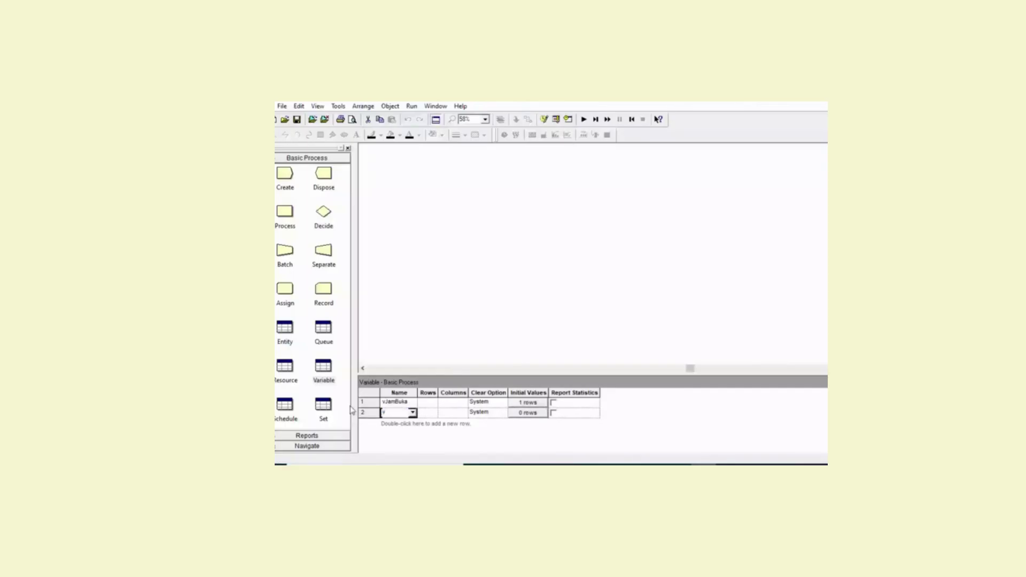
type("Pemb")
type("elianDa")
type("ging")
key("Return")
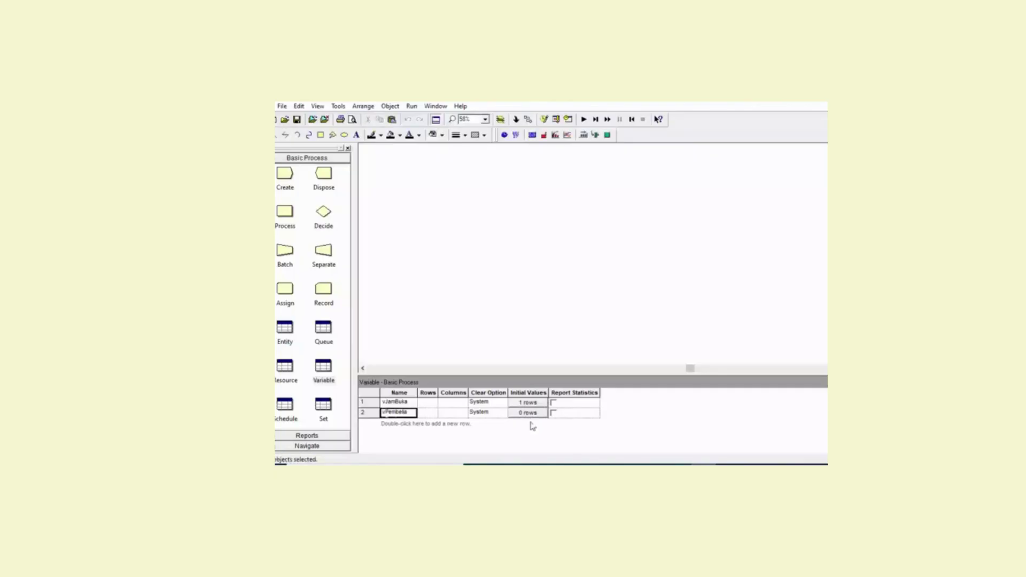
Enter an initial value for the vPembelianDaging variable and close its Initial Values window.
left_click(528, 413)
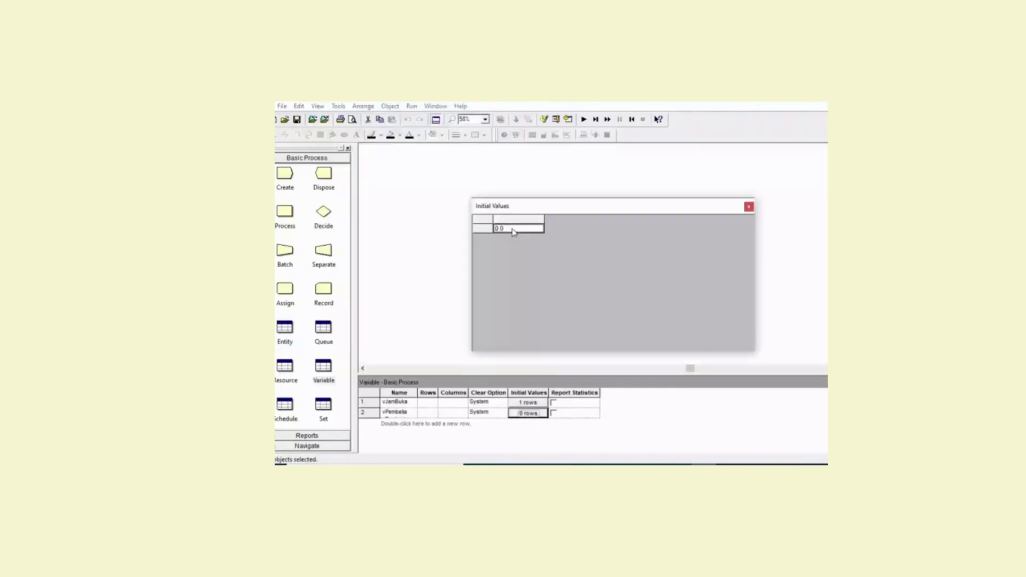
left_click(513, 229)
left_click(749, 206)
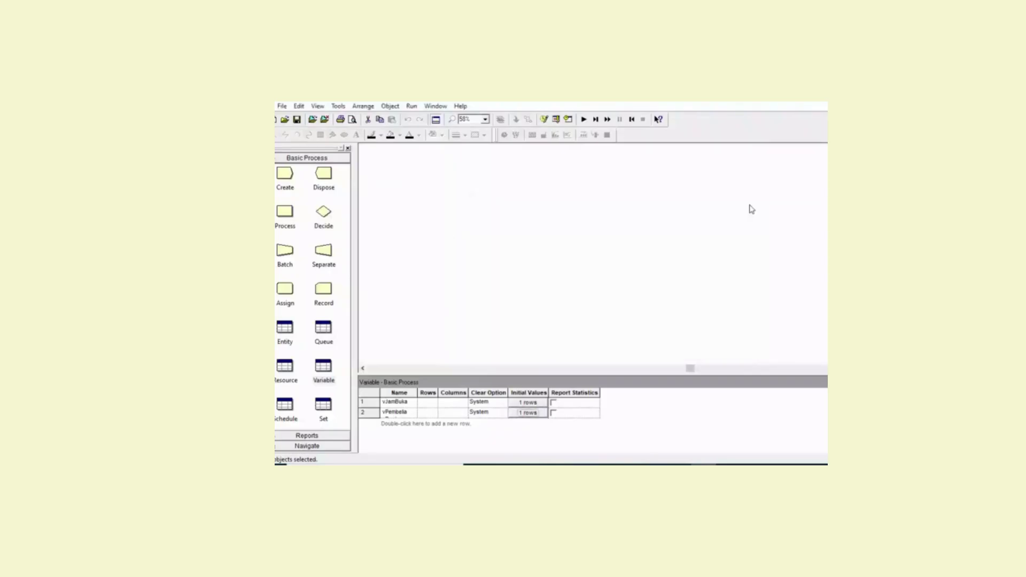
Add a third variable row named pBiayaOperasional, checking its name and value in the Excel sheet.
double_click(412, 425)
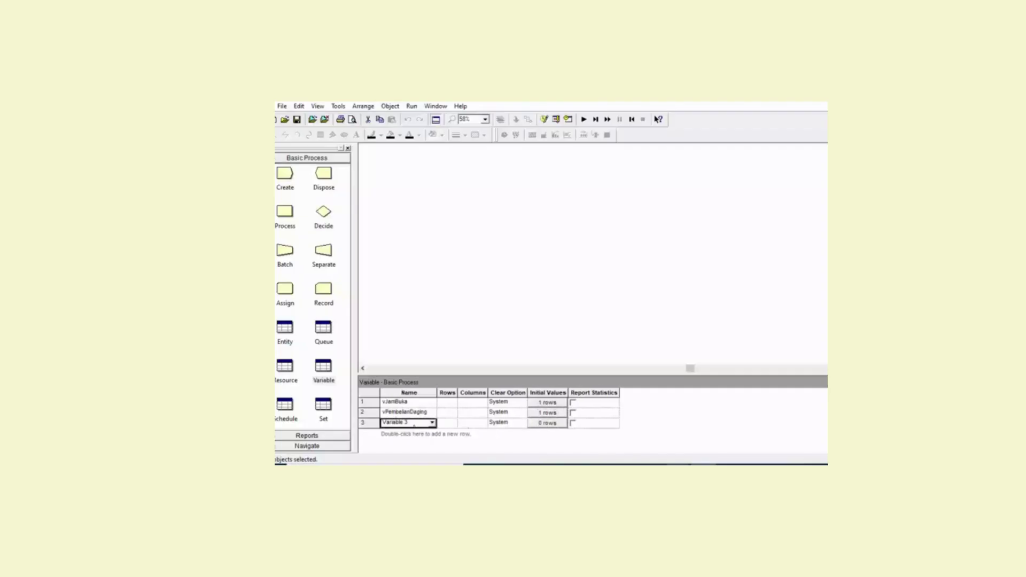
key("alt+Tab")
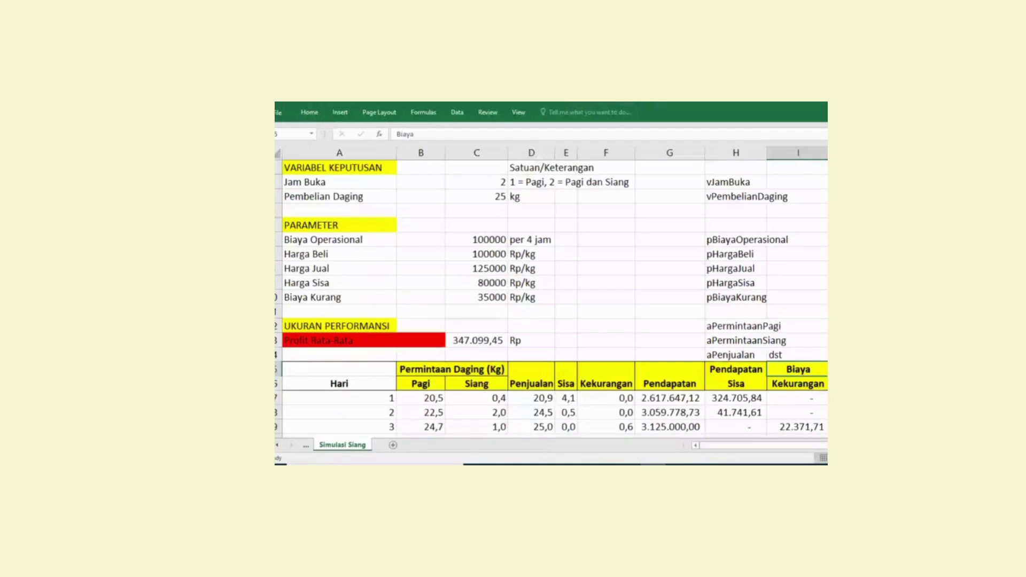
key("alt+Tab")
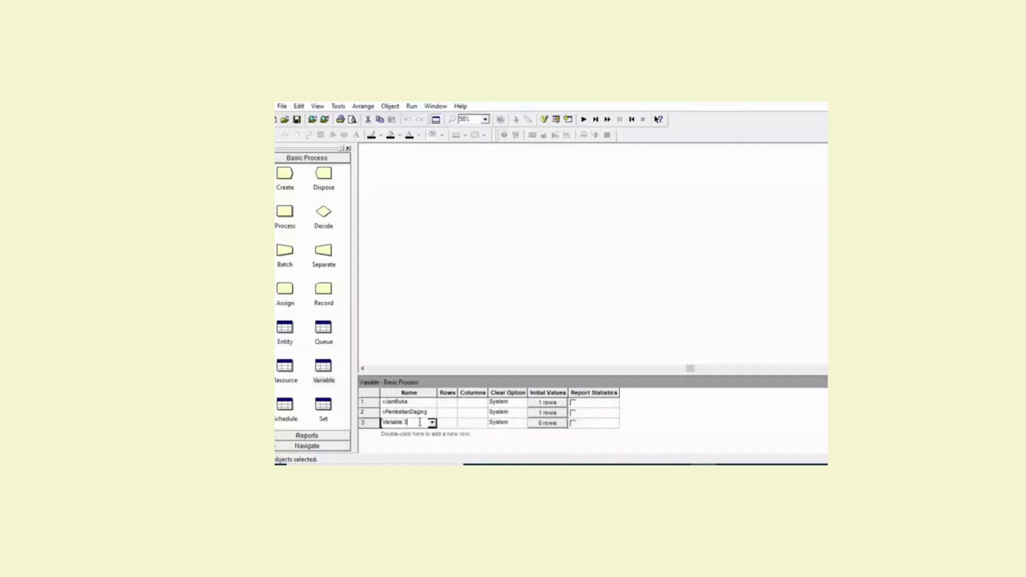
type("pBiayaOperas")
key("ctrl+a")
key("BackSpace")
key("alt+Tab")
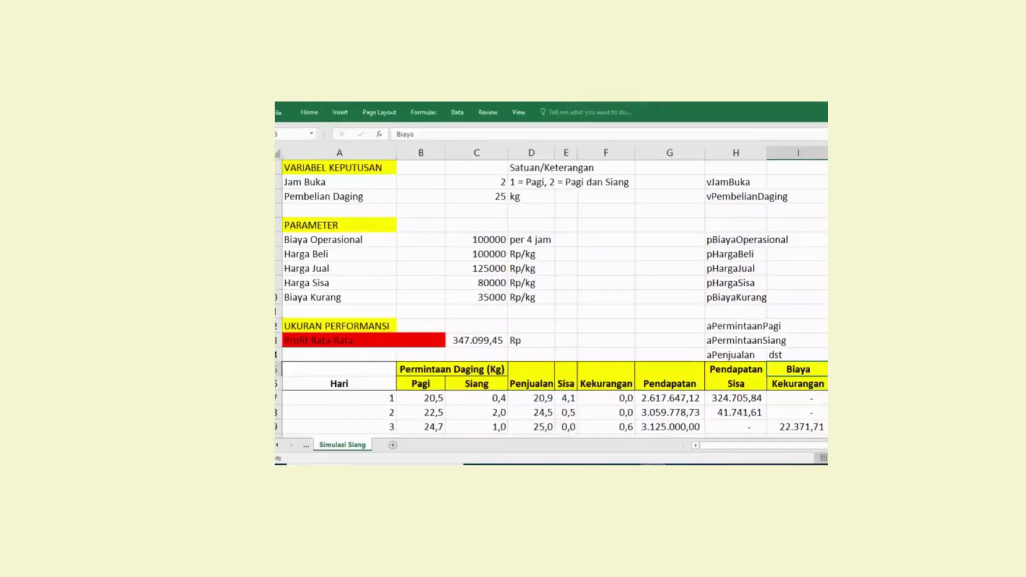
key("alt+Tab")
Set the initial value of pBiayaOperasional to 100000 and close its Initial Values window.
left_click(557, 424)
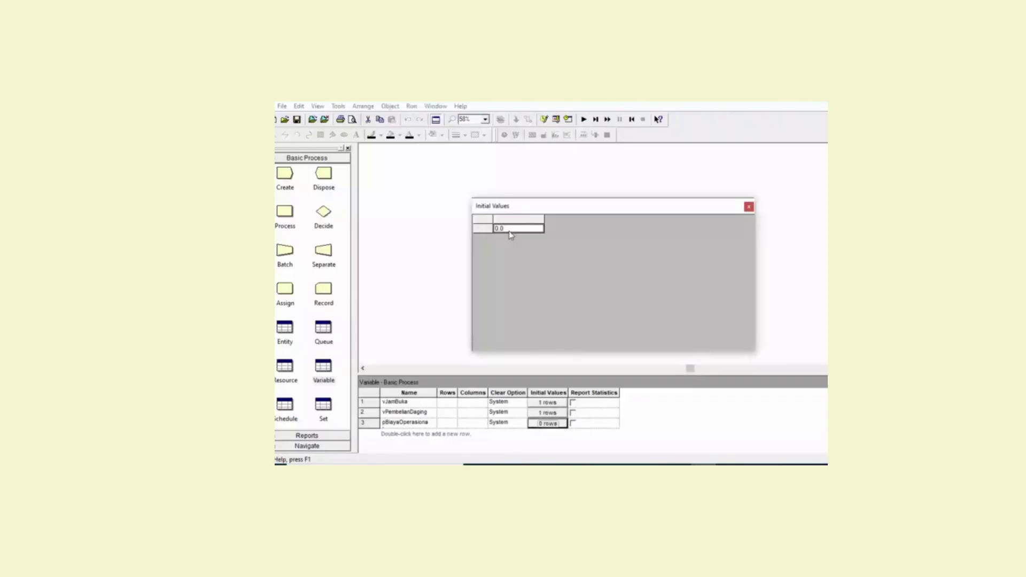
type("100000")
left_click(749, 207)
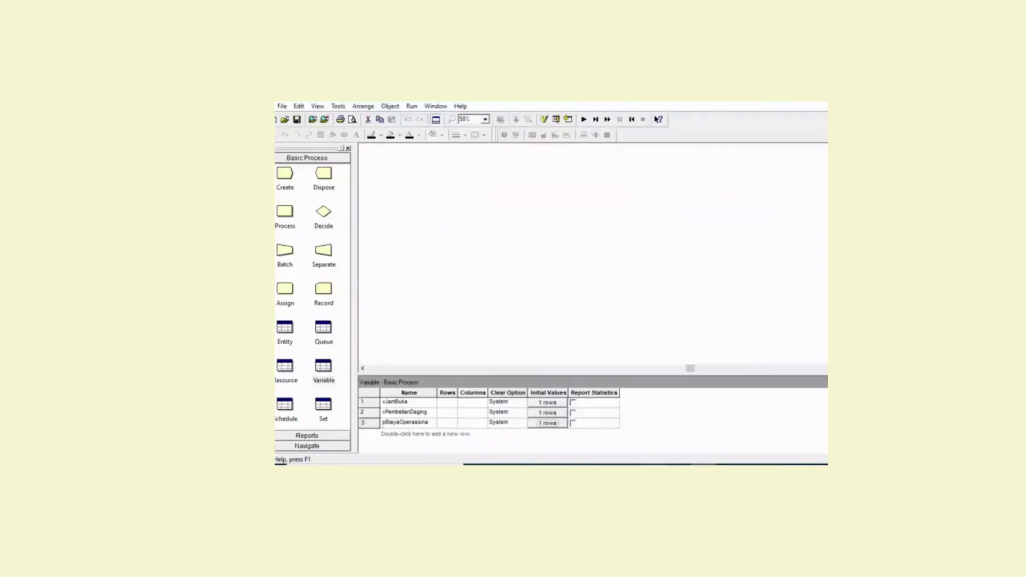
Look over the remaining names in the Excel sheet and add a fourth Arena variable row named aPermintaanPagi.
key("alt+Tab")
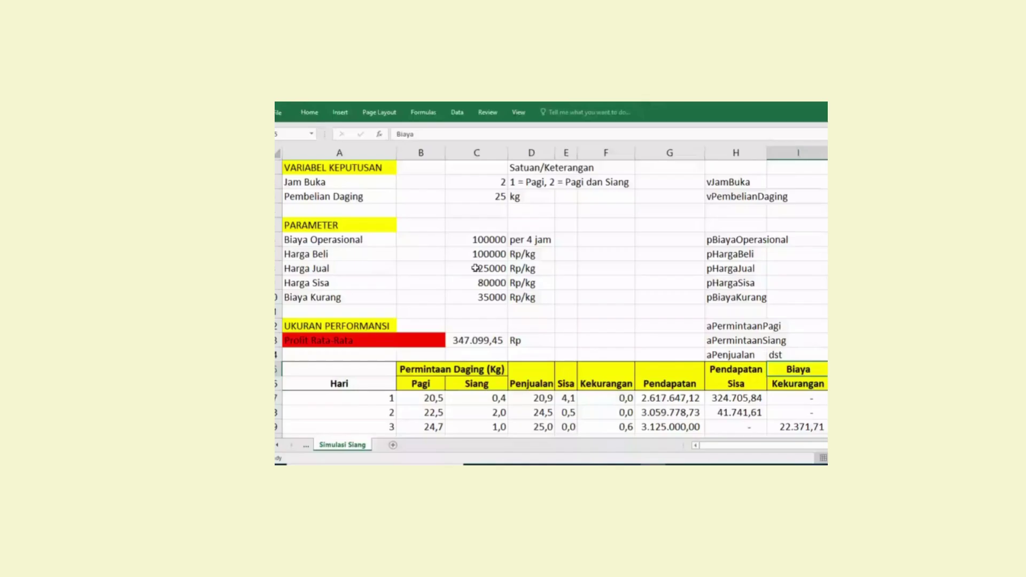
scroll(481, 288, "down", 1)
scroll(503, 342, "down", 1)
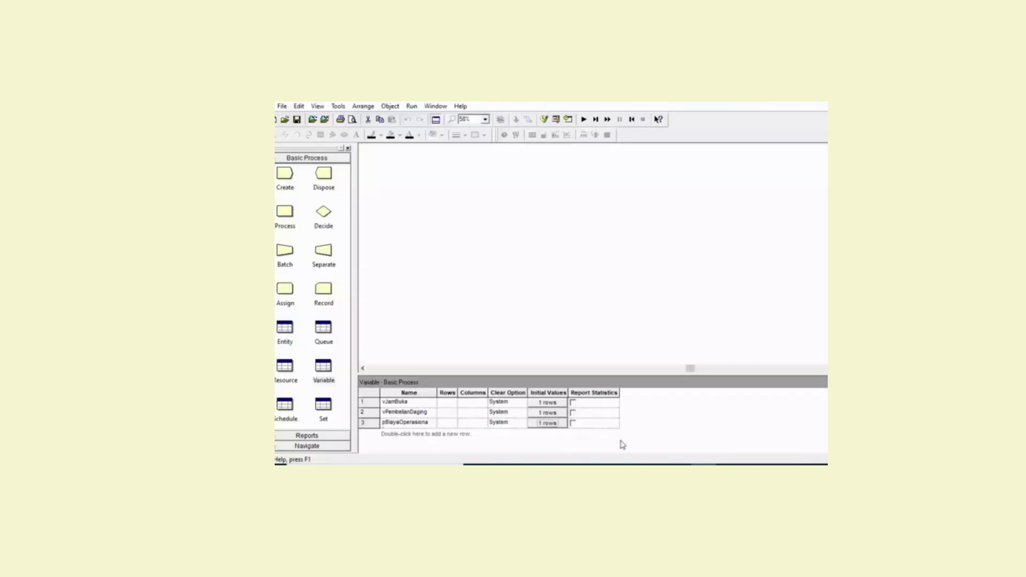
double_click(407, 435)
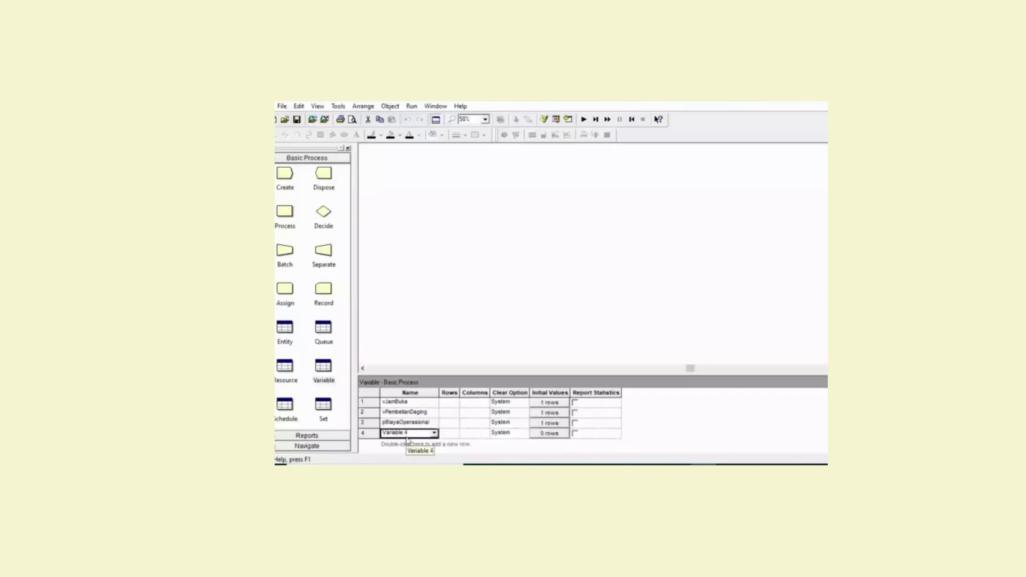
type("aPem")
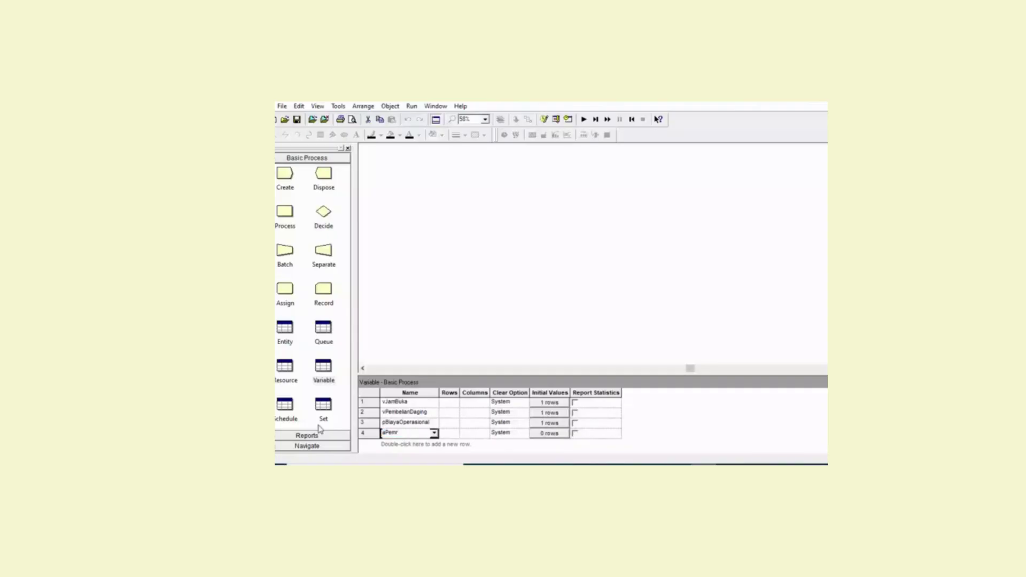
type("mintaanPagi")
Inspect the default initial value of aPermintaanPagi and close its Initial Values window without entering anything.
left_click(564, 436)
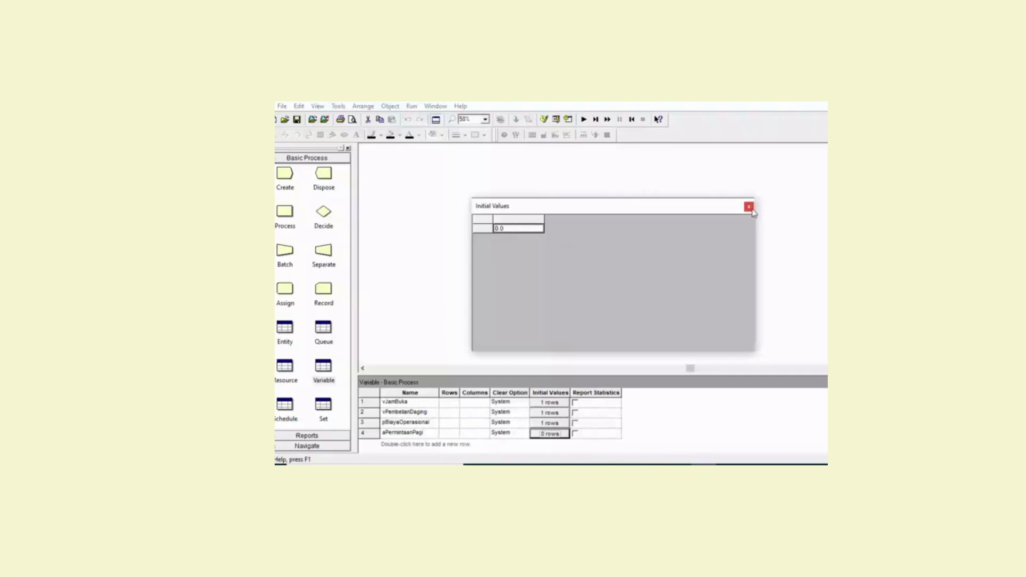
left_click(590, 366)
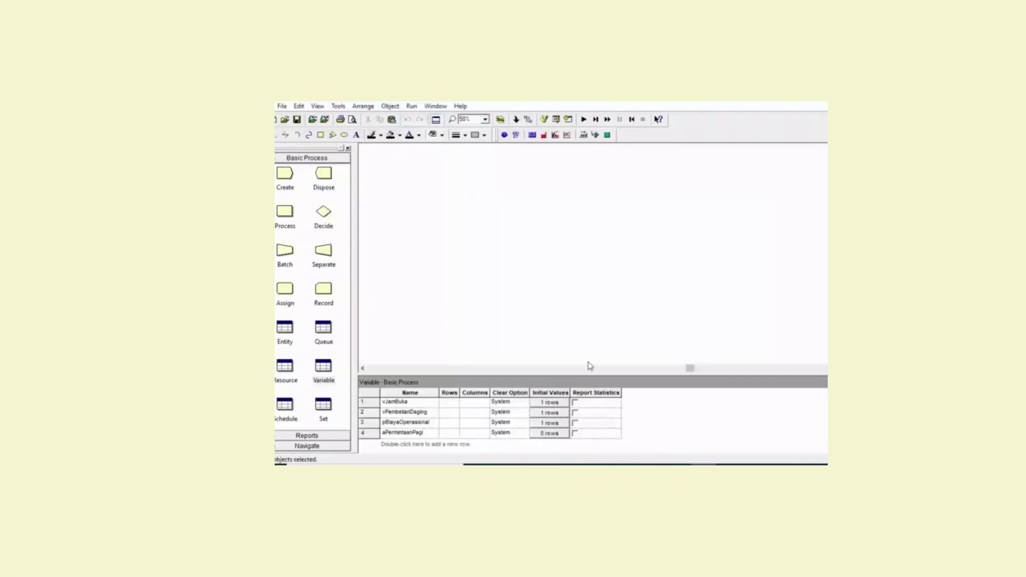
left_click(543, 434)
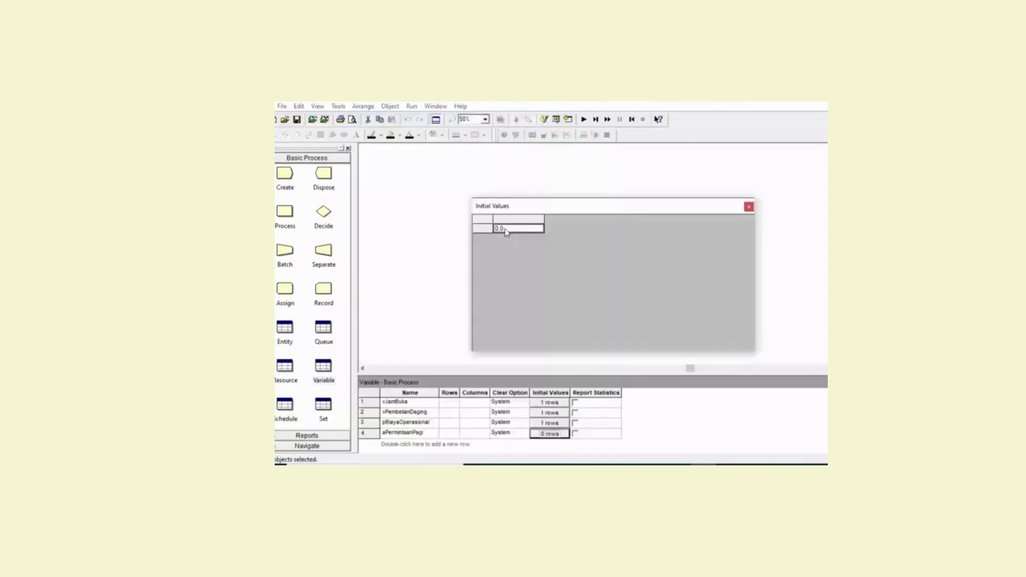
left_click(505, 231)
left_click(748, 207)
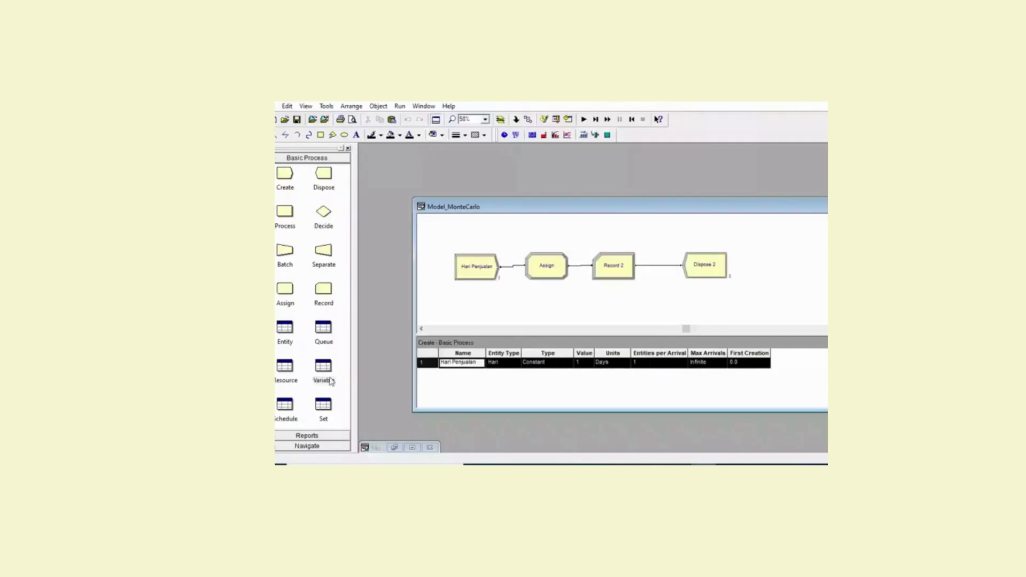
Show the Variable spreadsheet of the Model_MonteCarlo model and look through its v, p and a variables.
left_click(323, 367)
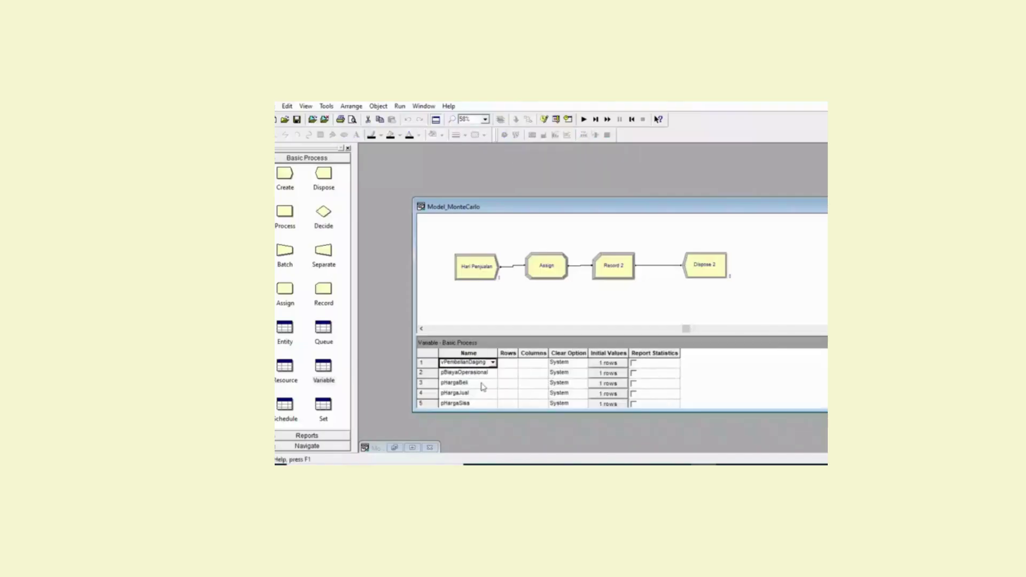
left_click(493, 363)
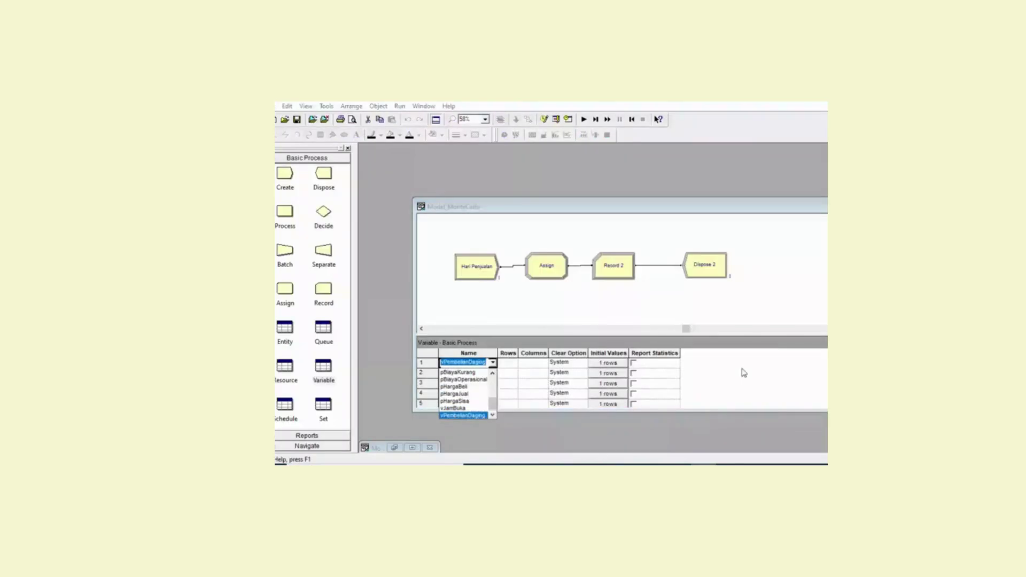
left_click(741, 368)
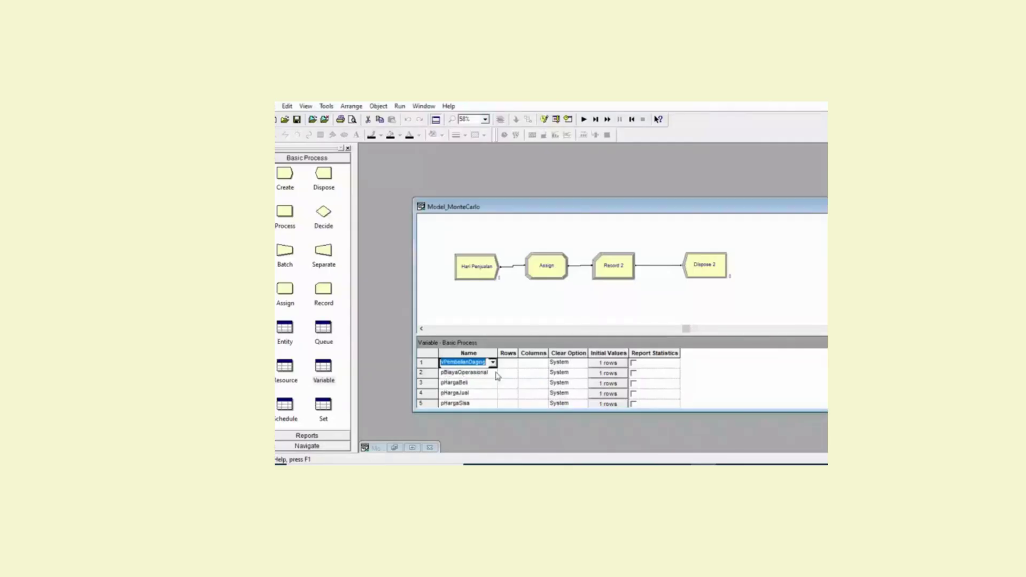
scroll(497, 375, "down", 2)
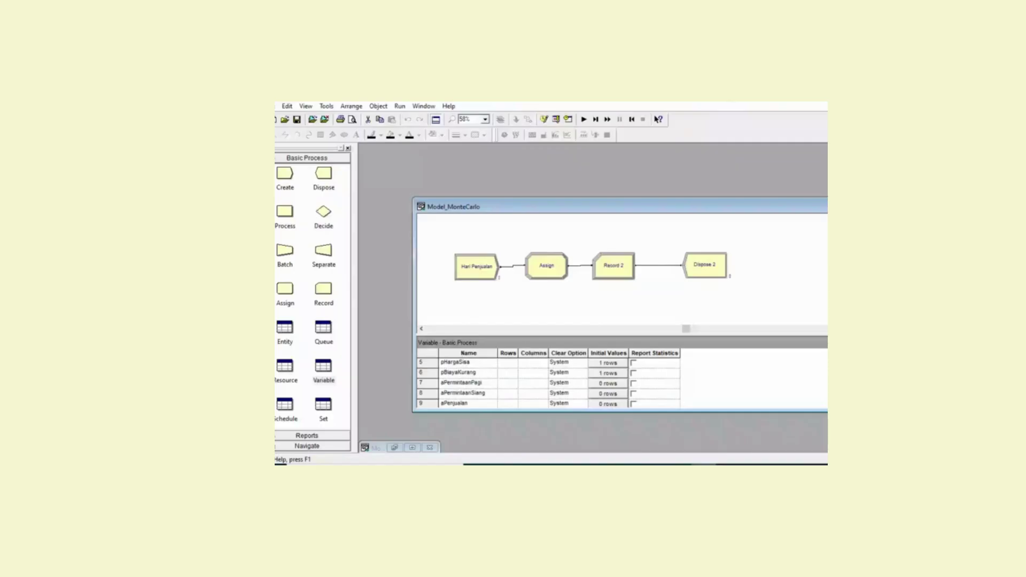
Inspect the initial values of aPermintaanPagi, aProfit, aBiayaOperasional and aPembelian in Model_MonteCarlo, closing each window.
left_click(616, 384)
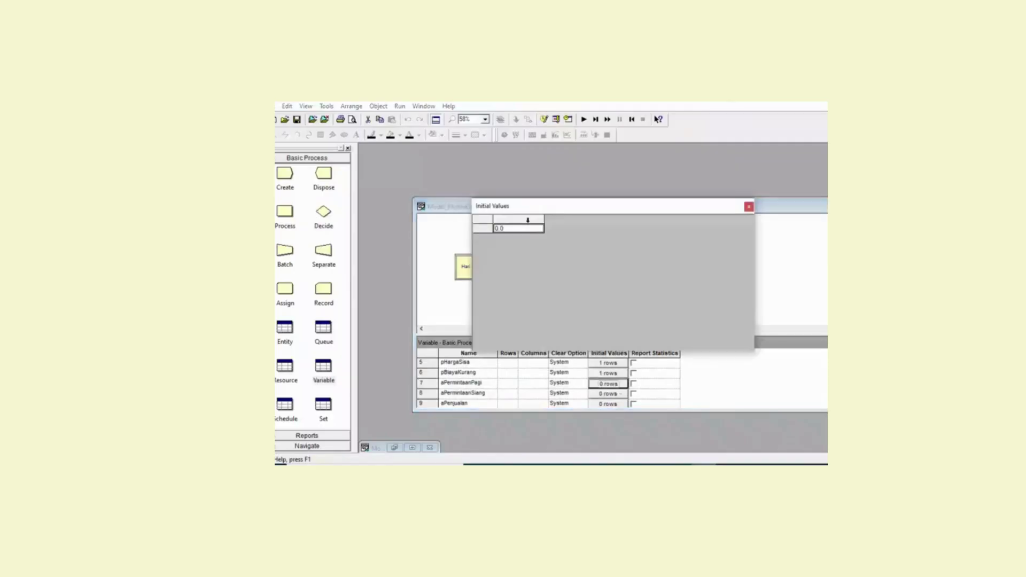
left_click(749, 207)
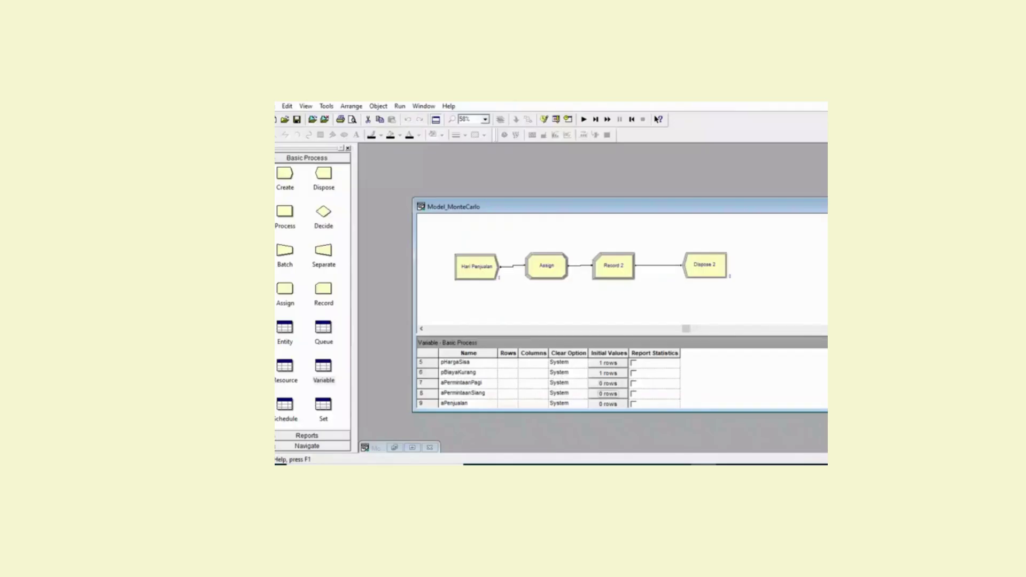
scroll(548, 382, "down", 4)
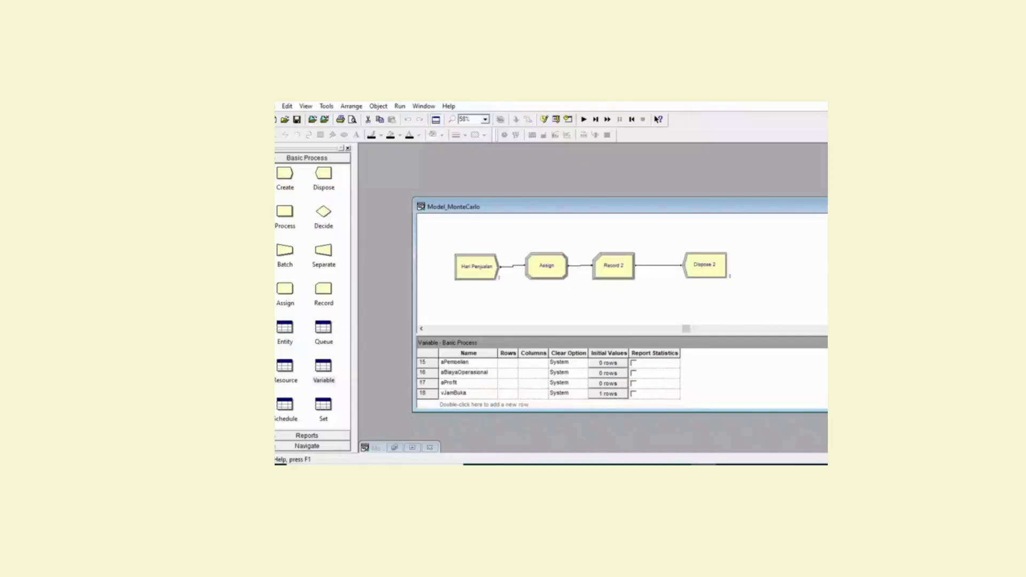
left_click(620, 383)
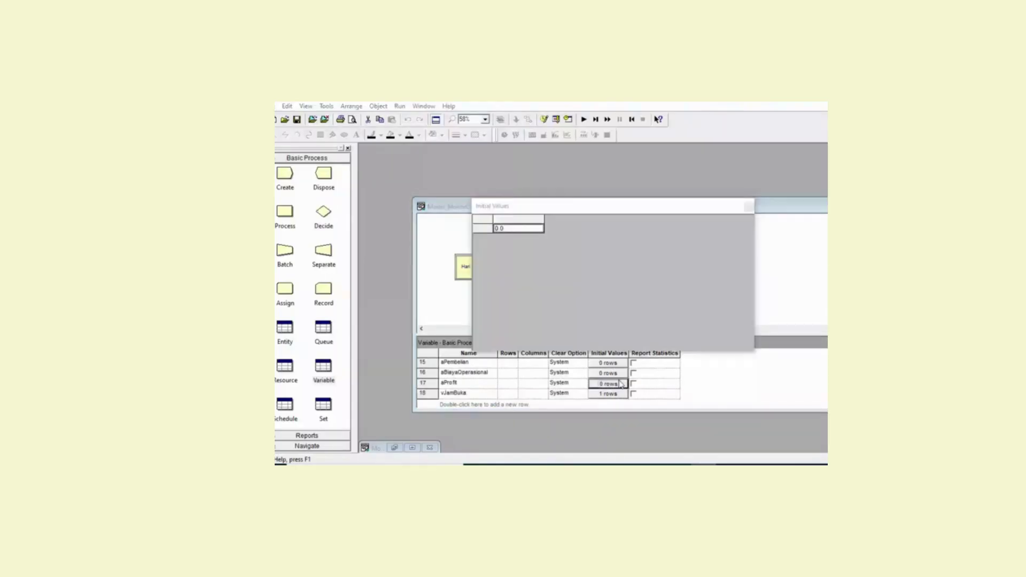
key("Up")
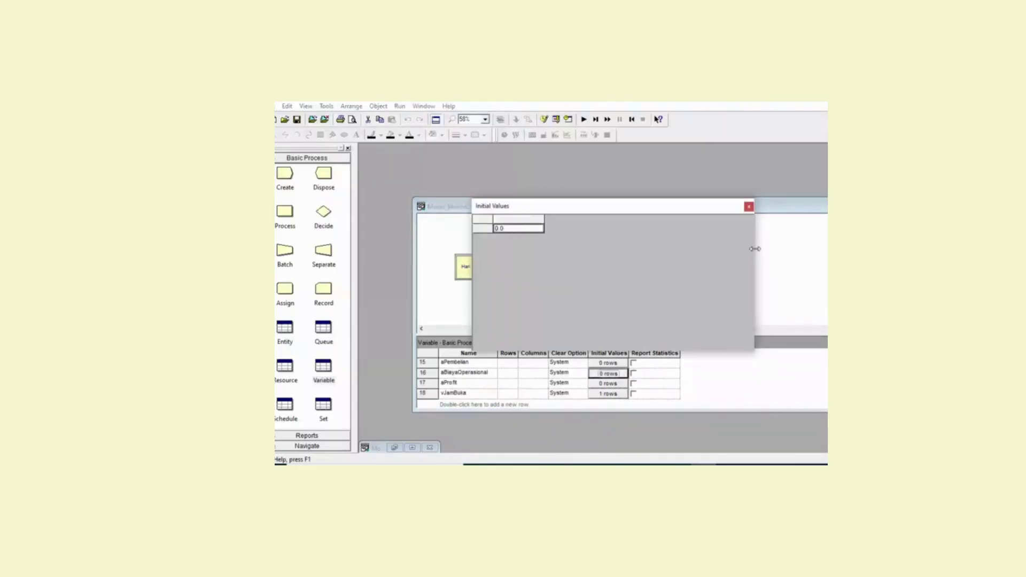
left_click(607, 366)
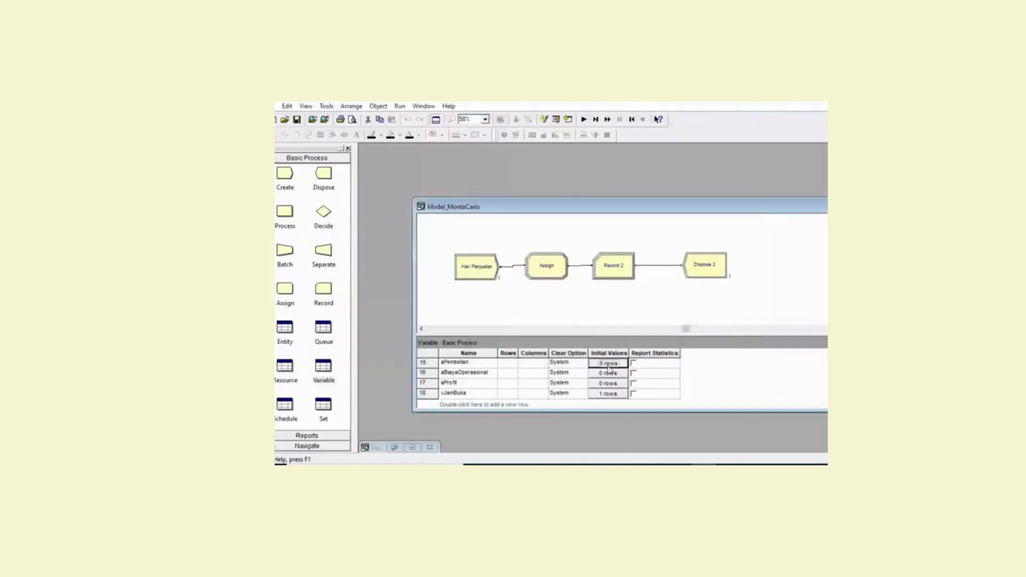
left_click(607, 365)
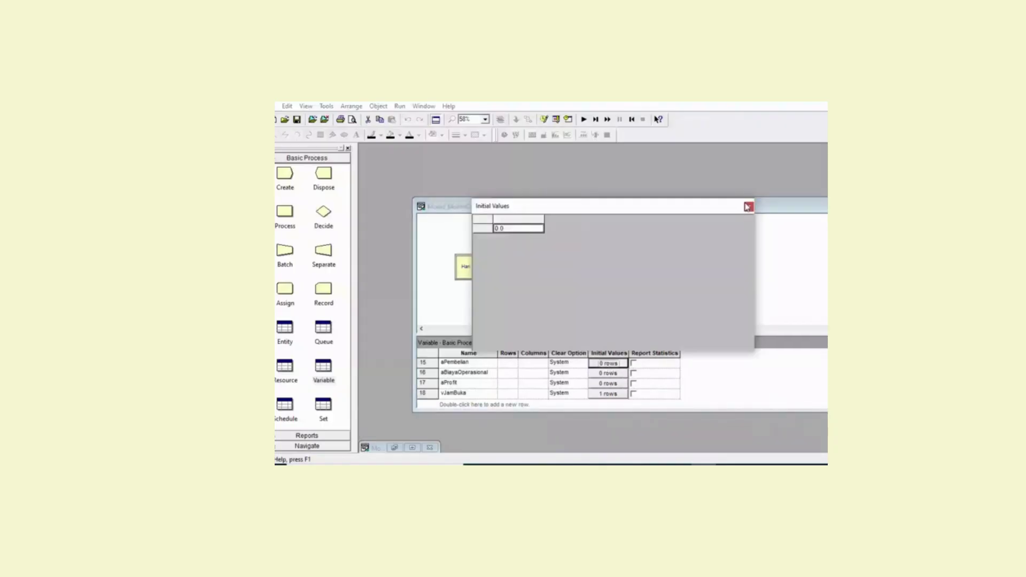
left_click(747, 207)
Return to the new model and add a fifth variable row, reusing the name aPermintaanPagi and changing it to aPermintaanSiang.
left_click(412, 447)
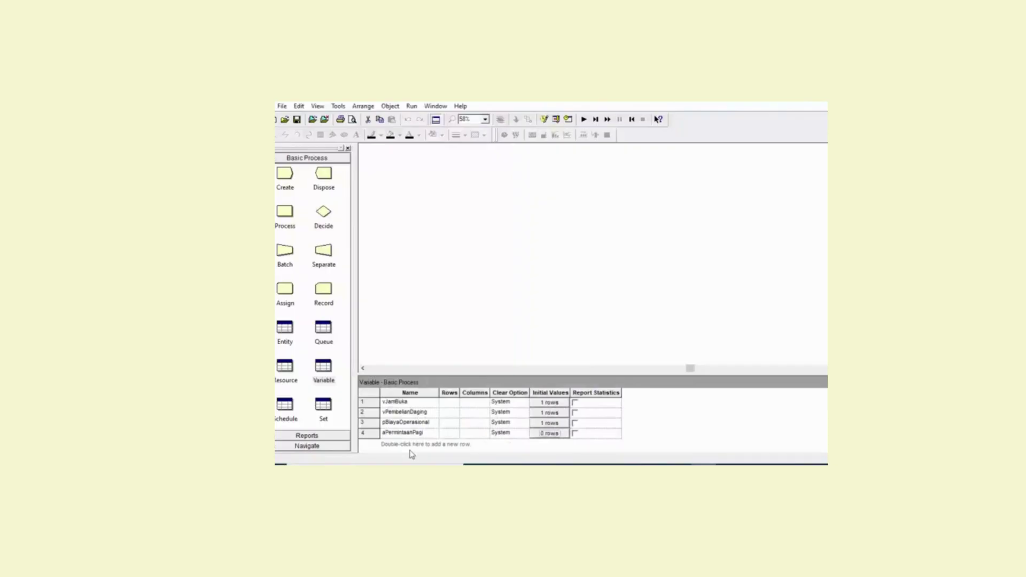
double_click(420, 444)
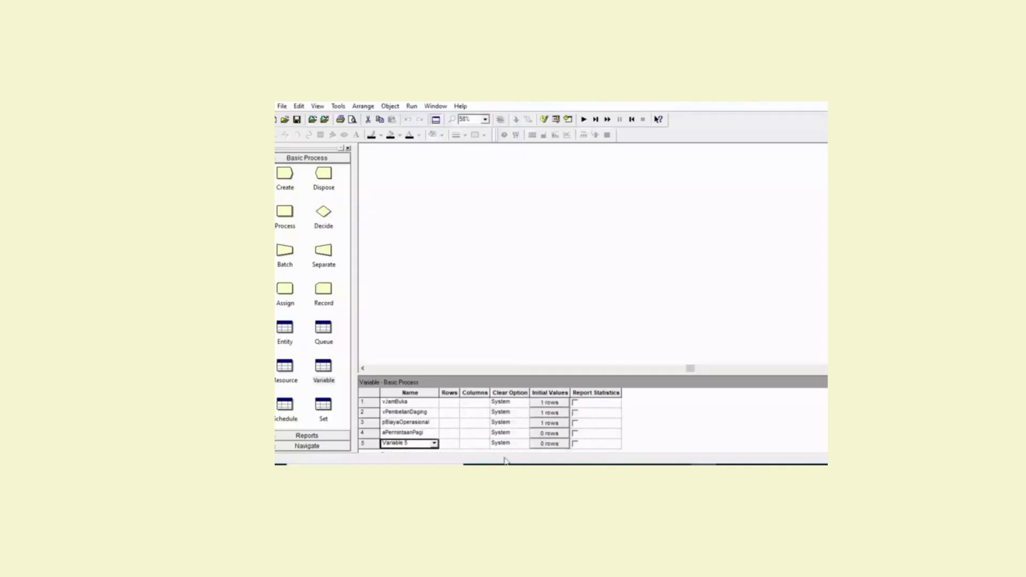
left_click(434, 443)
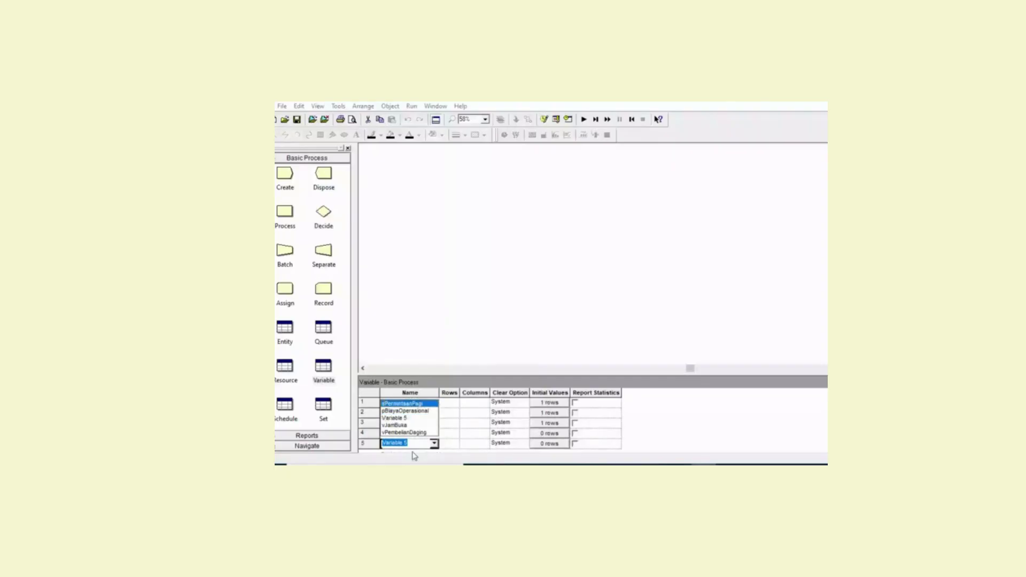
key("Return")
left_click(434, 443)
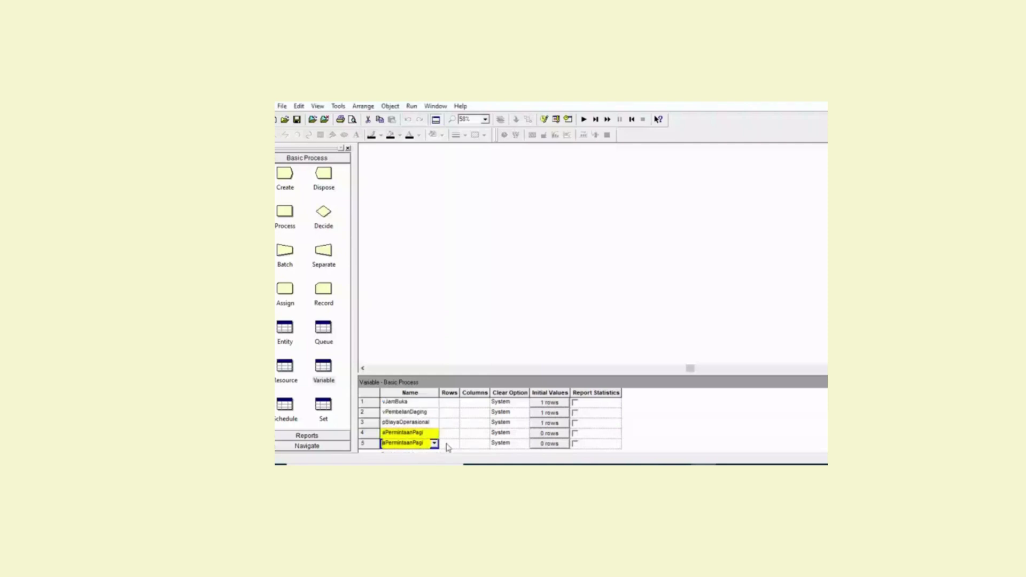
left_click_drag(414, 443, 424, 439)
type("P")
type("iang")
left_click(611, 451)
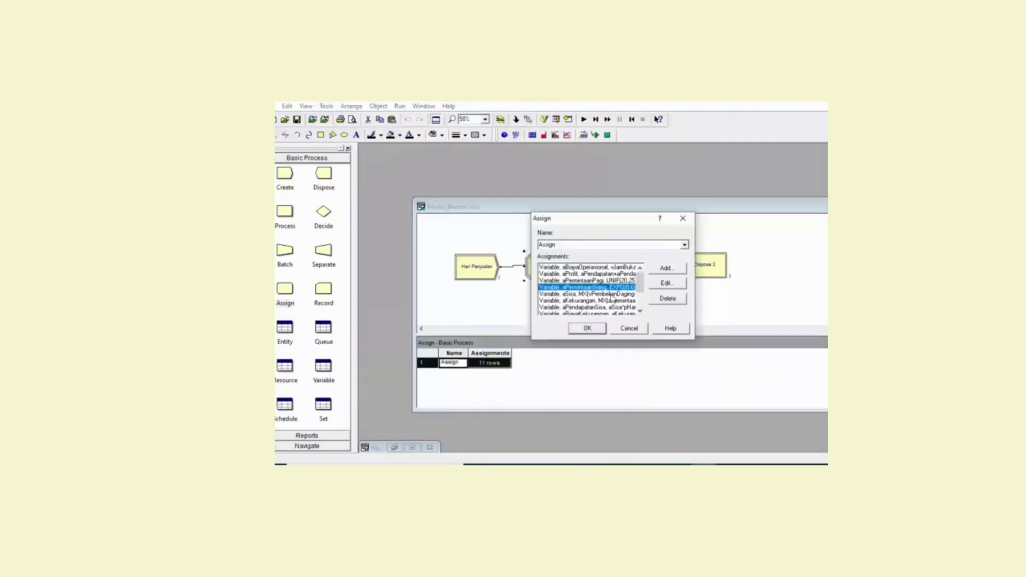
Inspect the aSisa assignment and compare its expression with the Sisa formula in the Excel simulation sheet, leaving both unchanged.
left_click(612, 295)
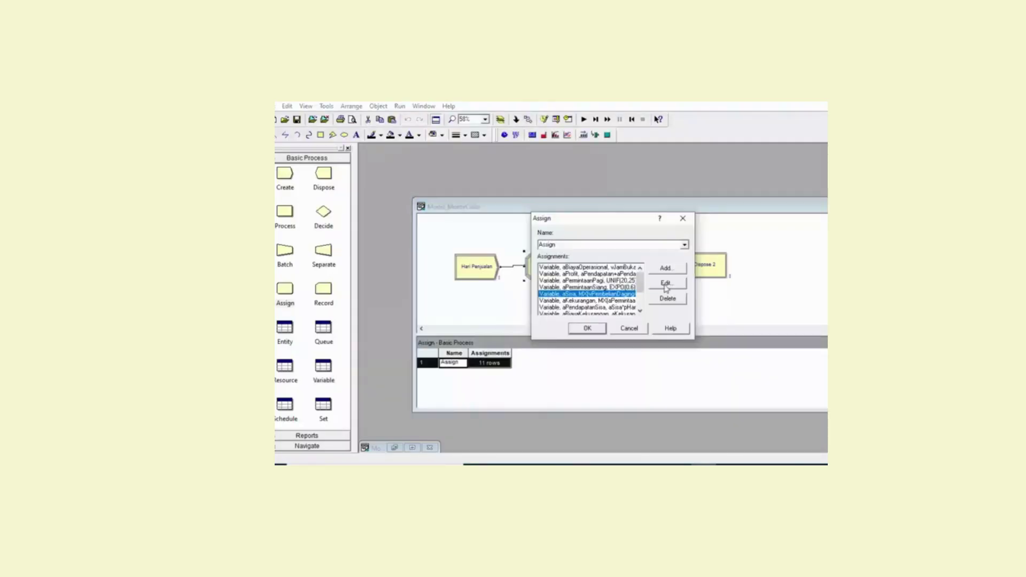
left_click(665, 286)
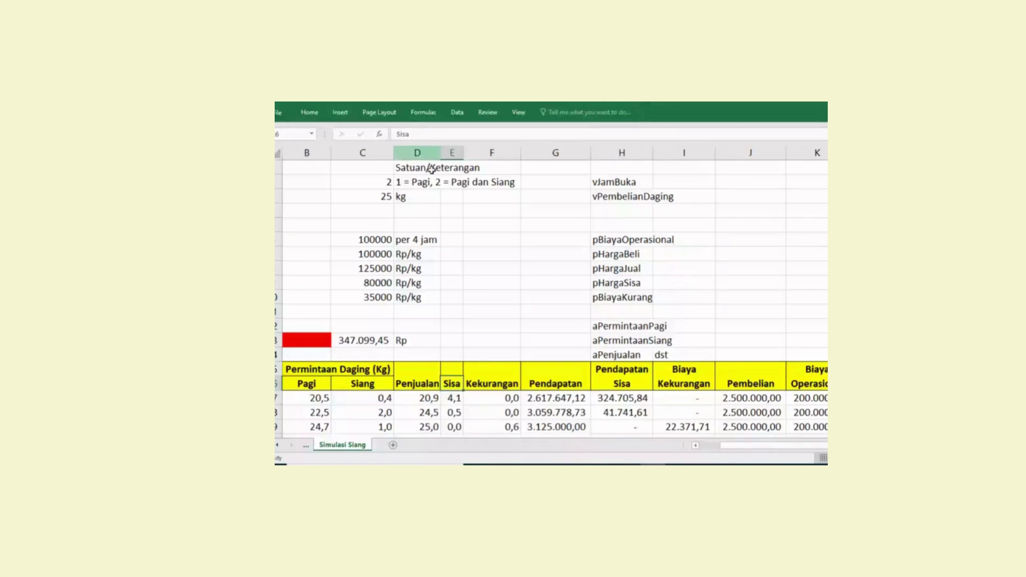
left_click(452, 398)
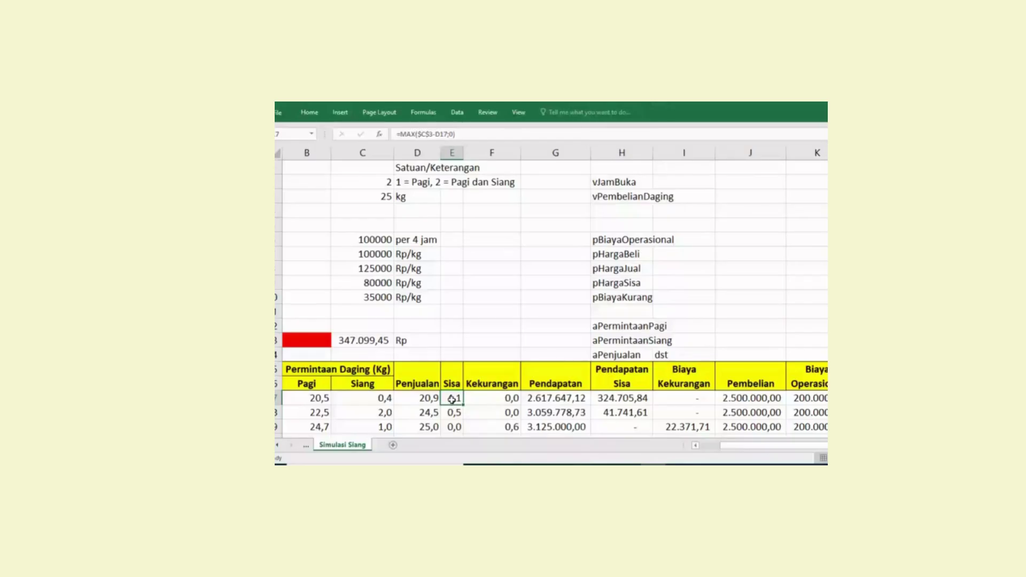
left_click_drag(455, 134, 396, 135)
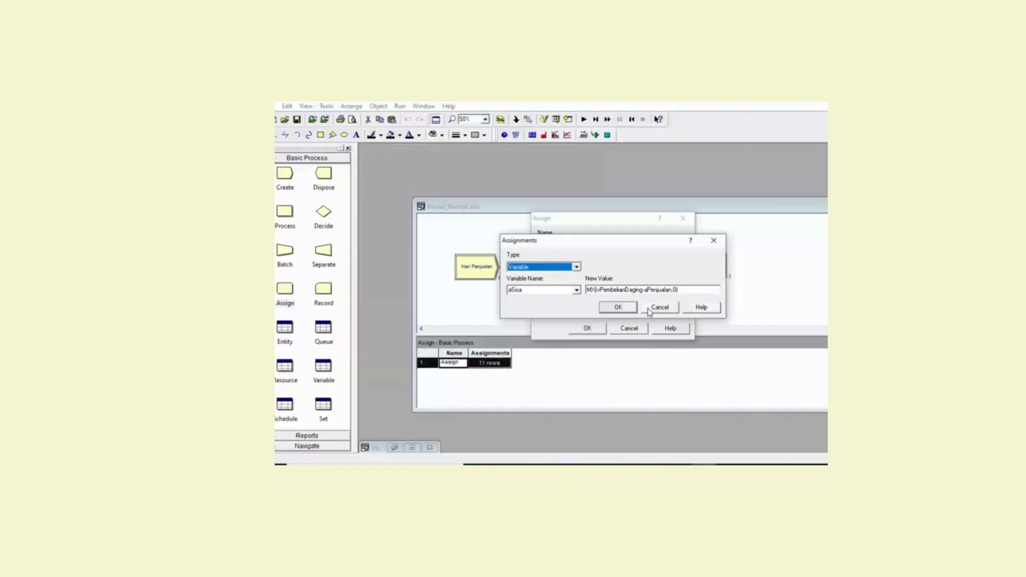
left_click(649, 311)
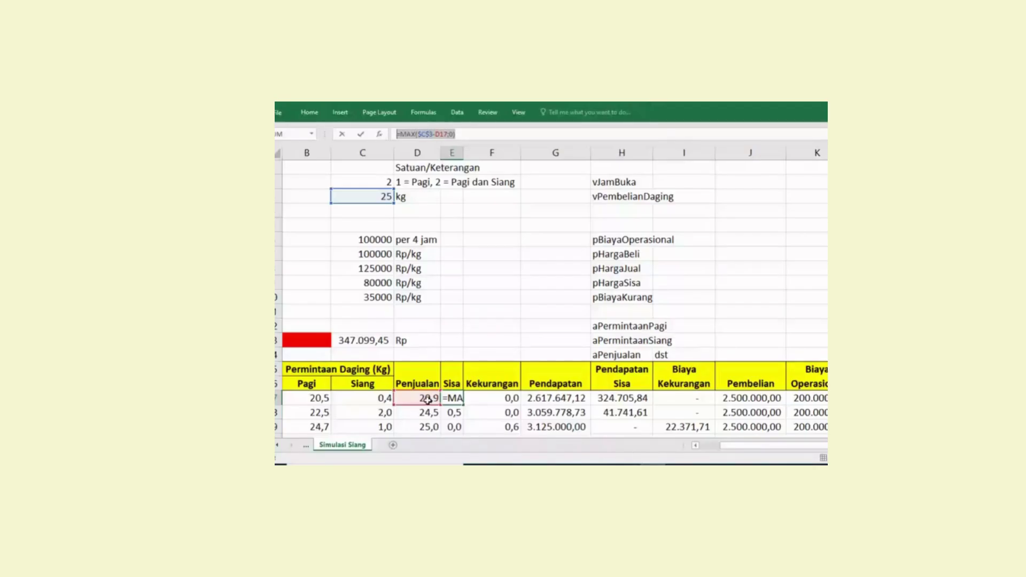
left_click(501, 138)
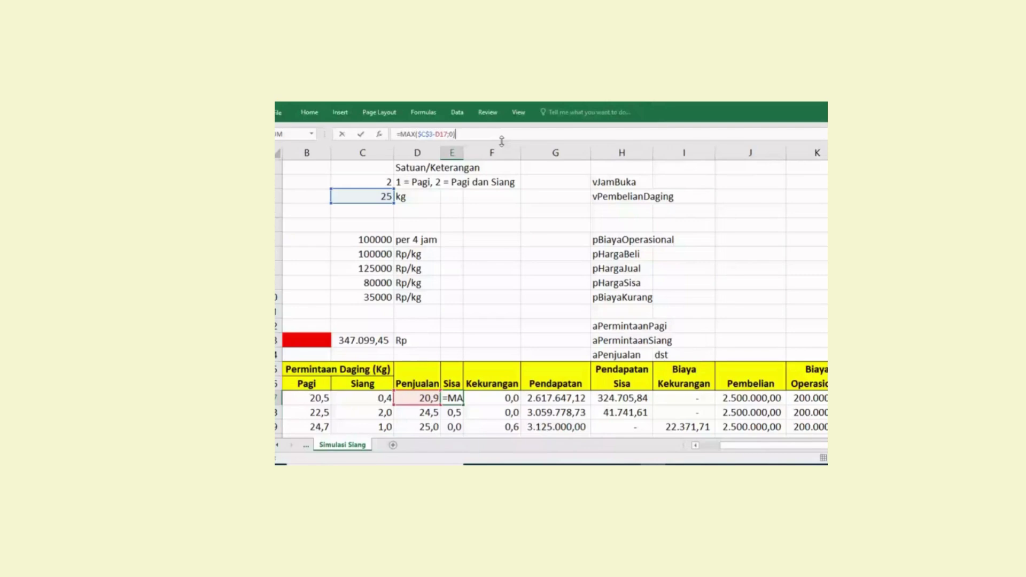
key("Return")
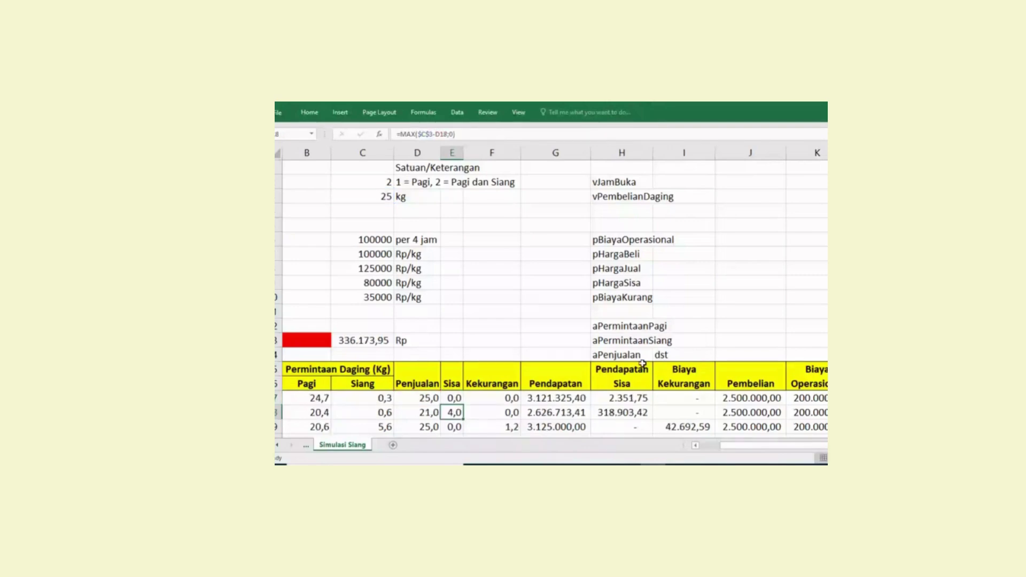
left_click(651, 462)
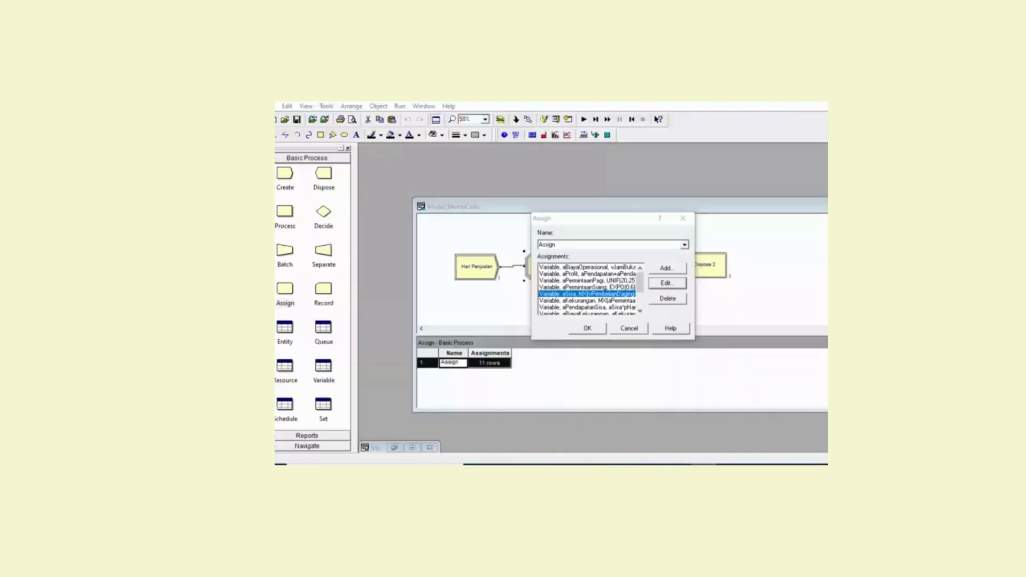
In the new model's Assign 1 module, start another variable assignment and insert the Maximum Value math function with Expression Builder.
left_click(414, 455)
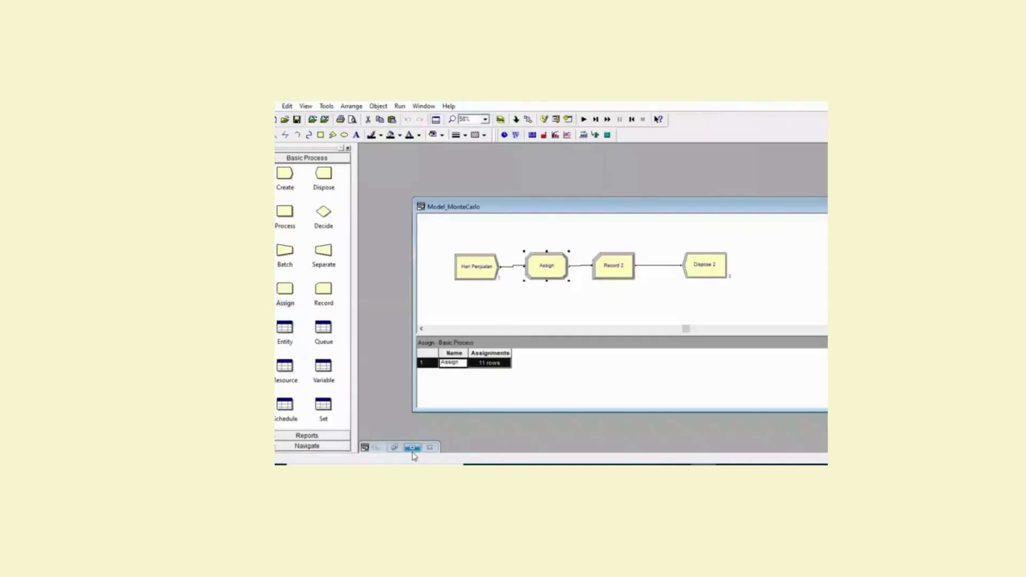
left_click(412, 448)
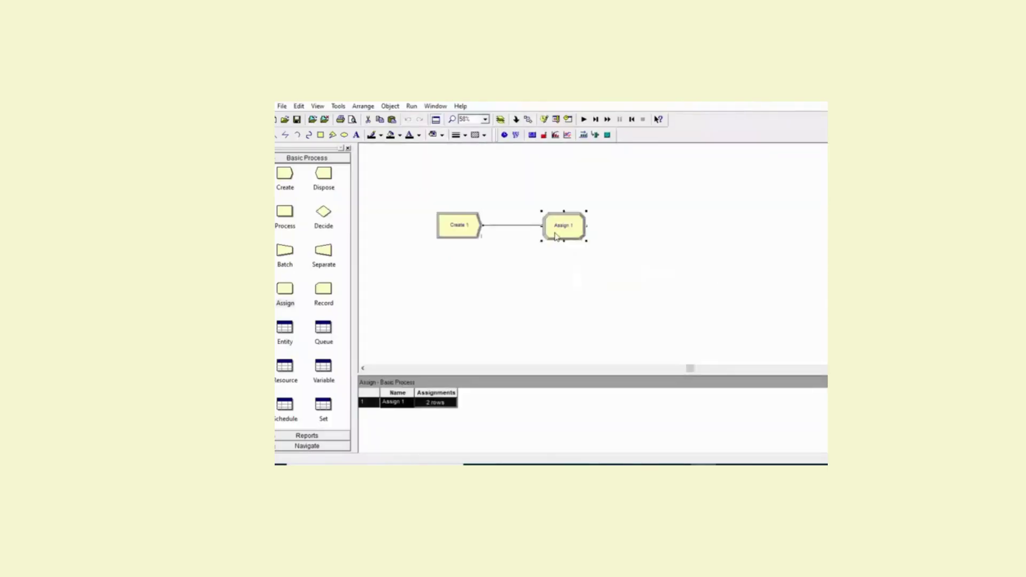
double_click(555, 237)
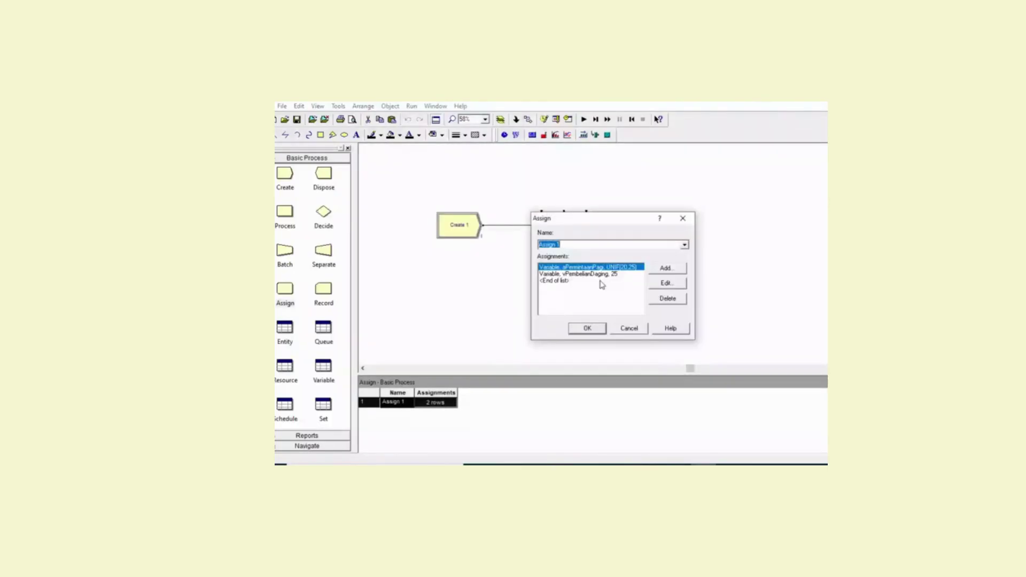
double_click(599, 280)
left_click(606, 288)
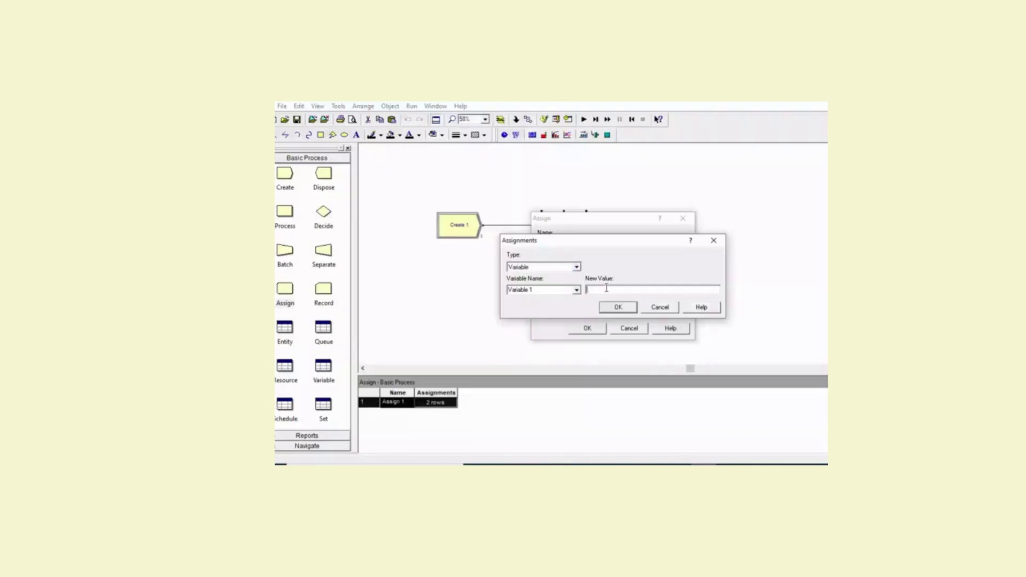
right_click(607, 288)
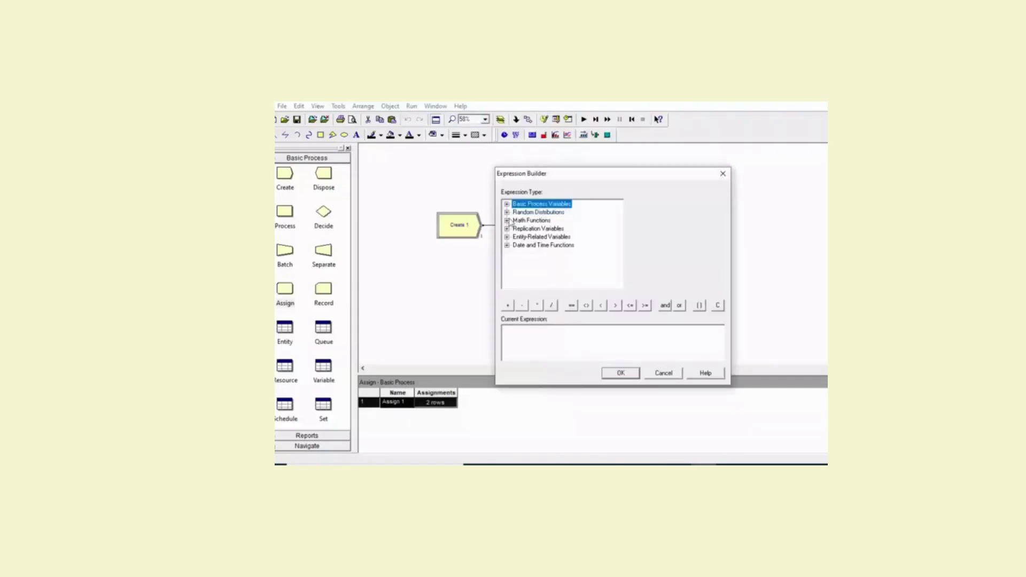
left_click(507, 220)
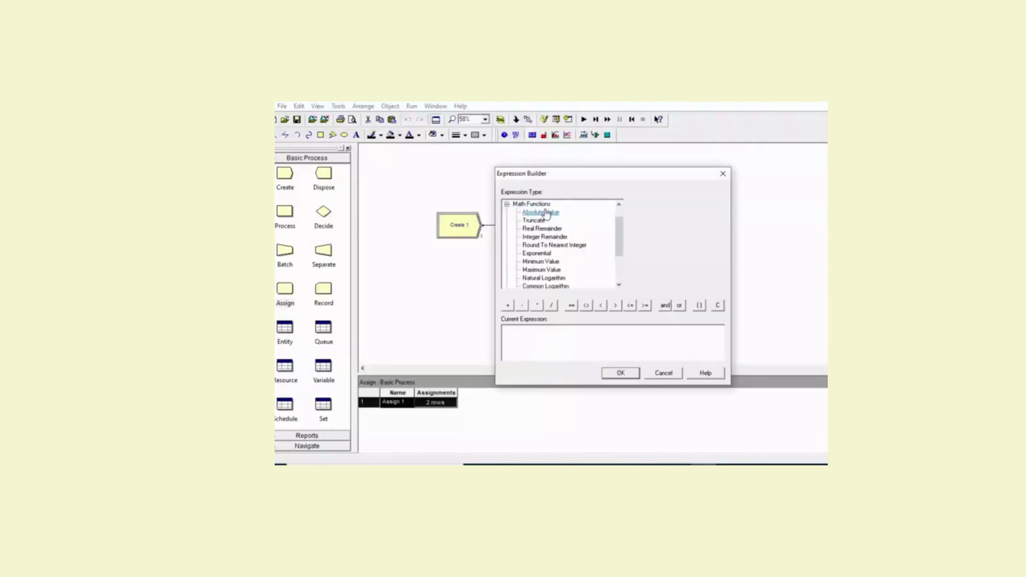
left_click(558, 271)
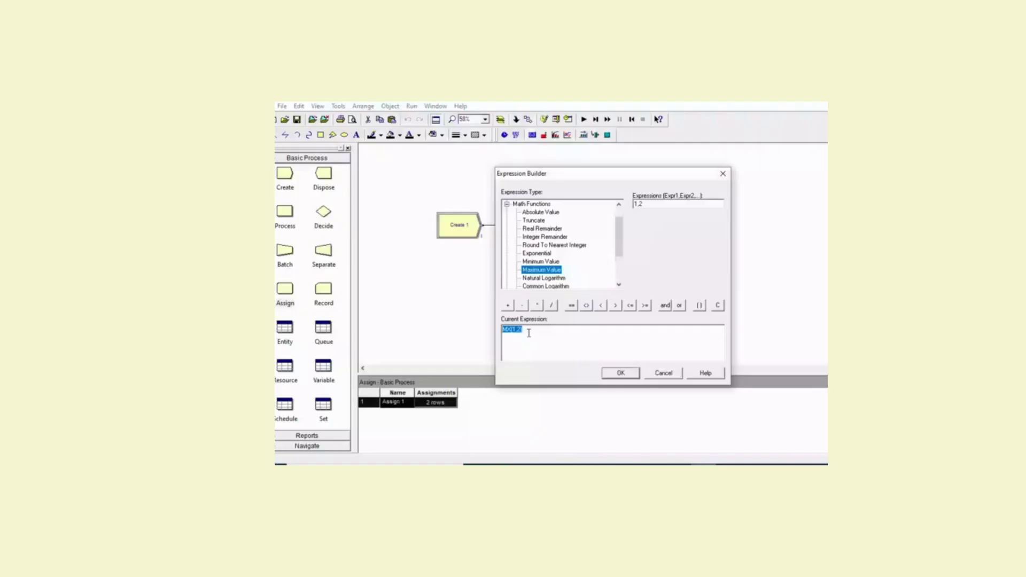
Complete the new value as MX(vPembelianDaging-aPenjualan,0) and accept the assignment in Assign 1.
left_click(564, 330)
key("BackSpace")
key("BackSpace")
key("BackSpace")
type("VPembelianDaing")
key("BackSpace")
key("BackSpace")
key("BackSpace")
type("ging-a")
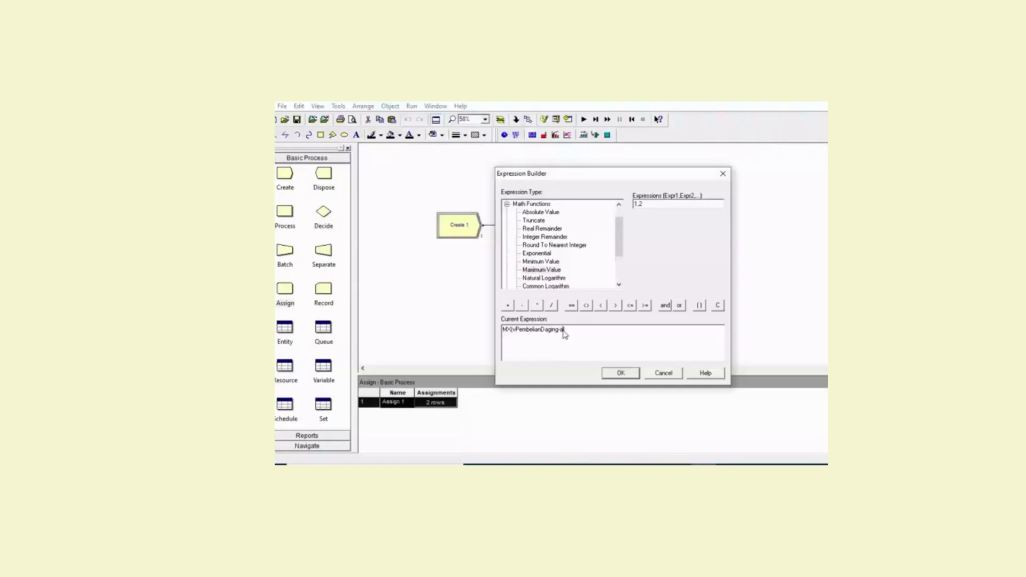
type("Penjualan,0")
left_click(620, 372)
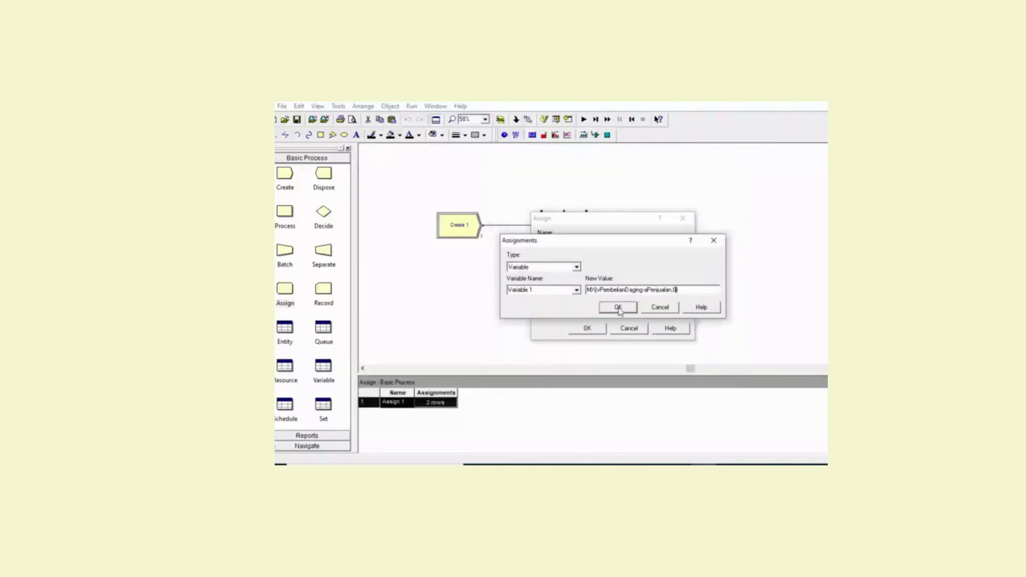
left_click(617, 307)
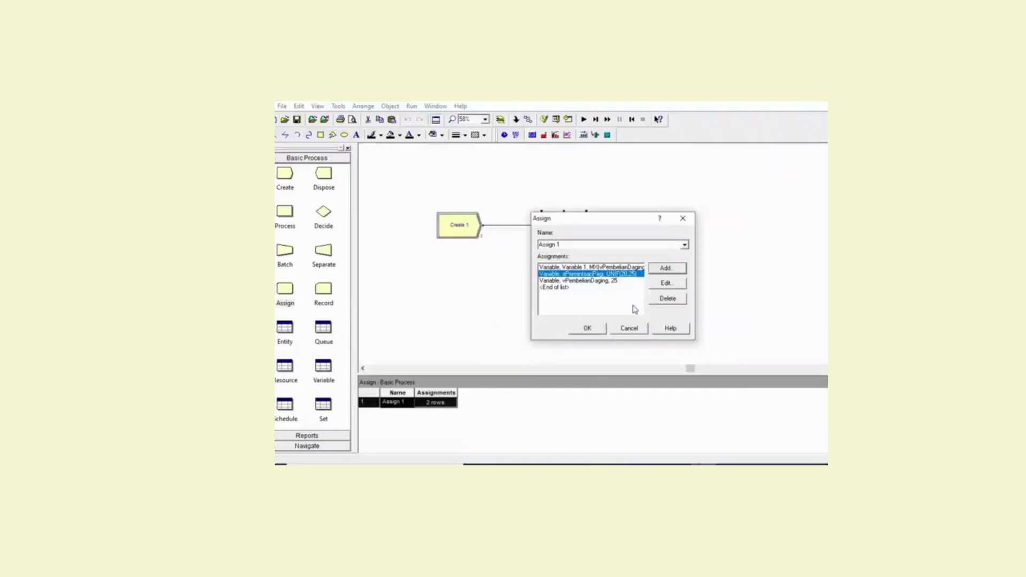
left_click(595, 331)
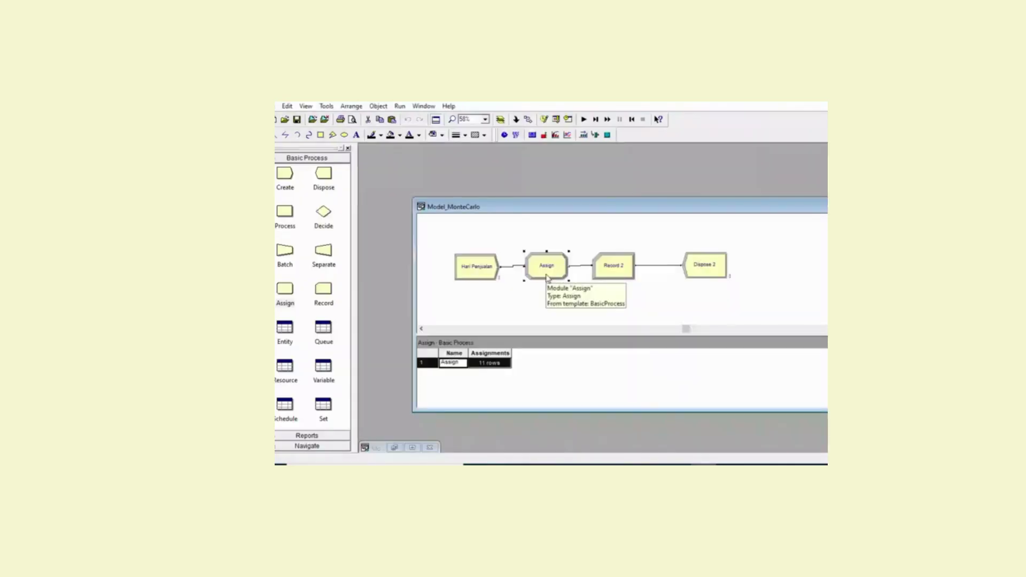
Look through the full list of assignments in the Assign module of Model_MonteCarlo.
double_click(546, 277)
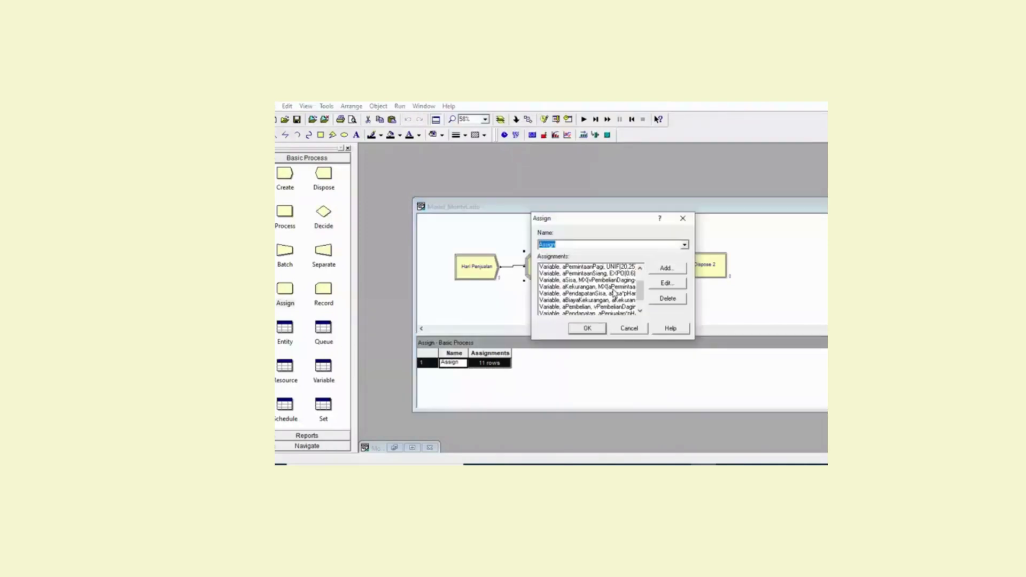
scroll(613, 293, "down", 2)
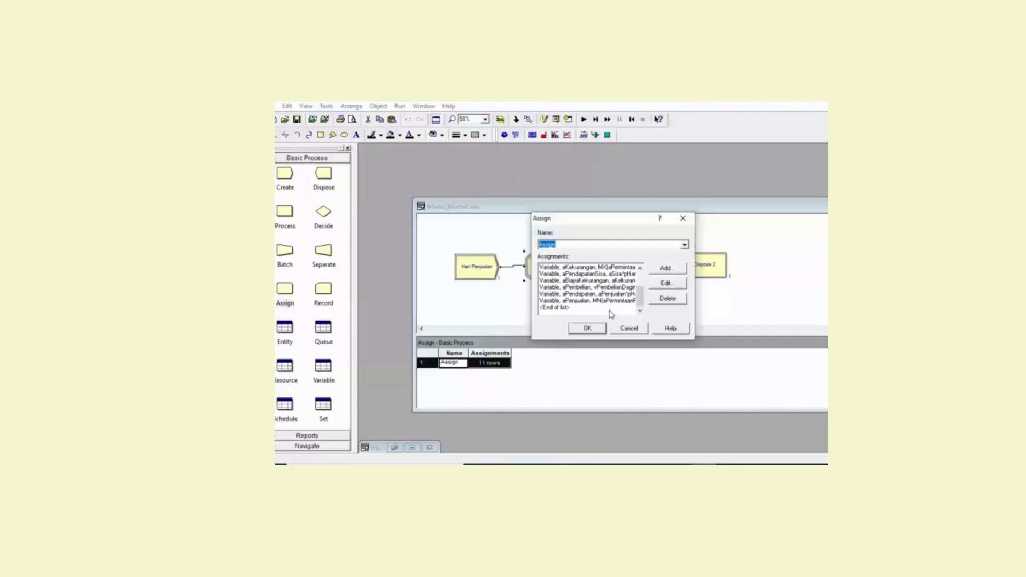
scroll(611, 314, "up", 2)
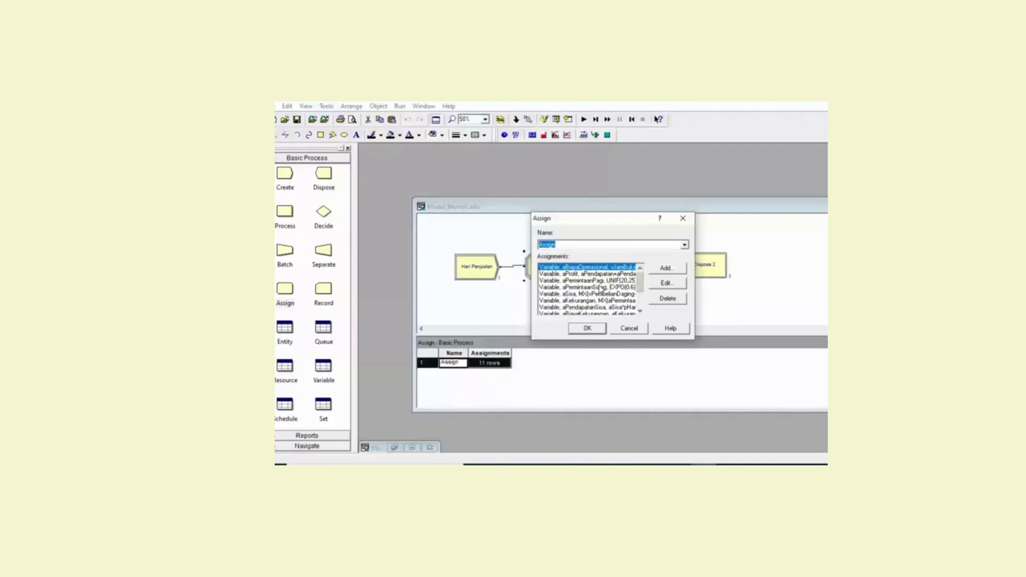
left_click(596, 330)
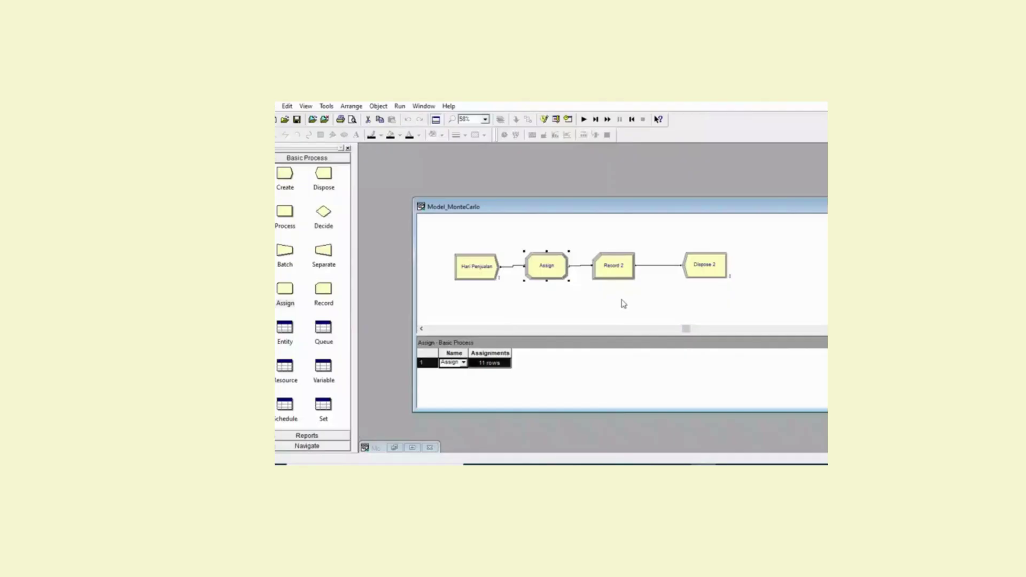
Review the Record 2 module's aProfit value and available types, keeping Expression as the type.
double_click(632, 259)
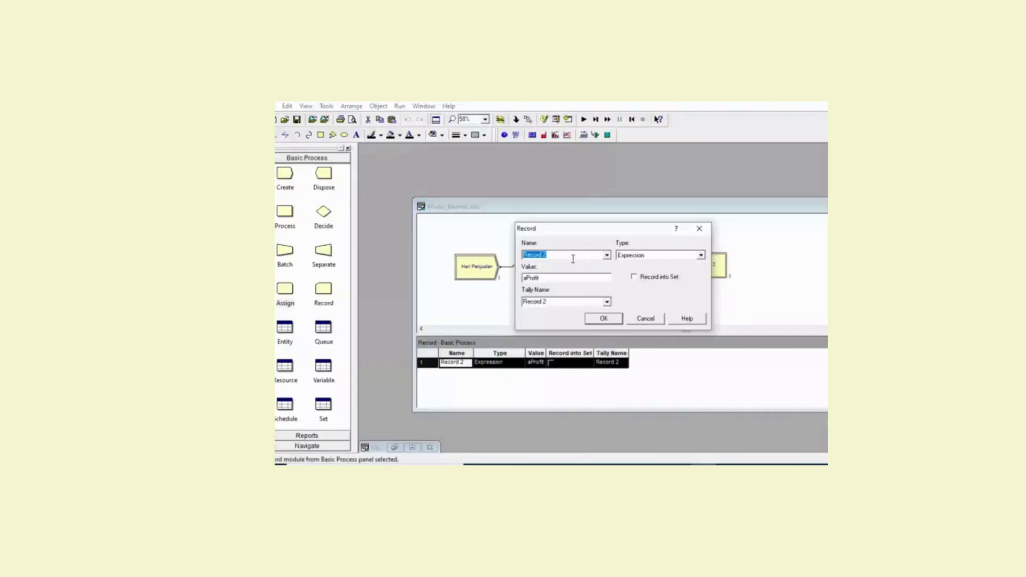
left_click(555, 277)
left_click(701, 255)
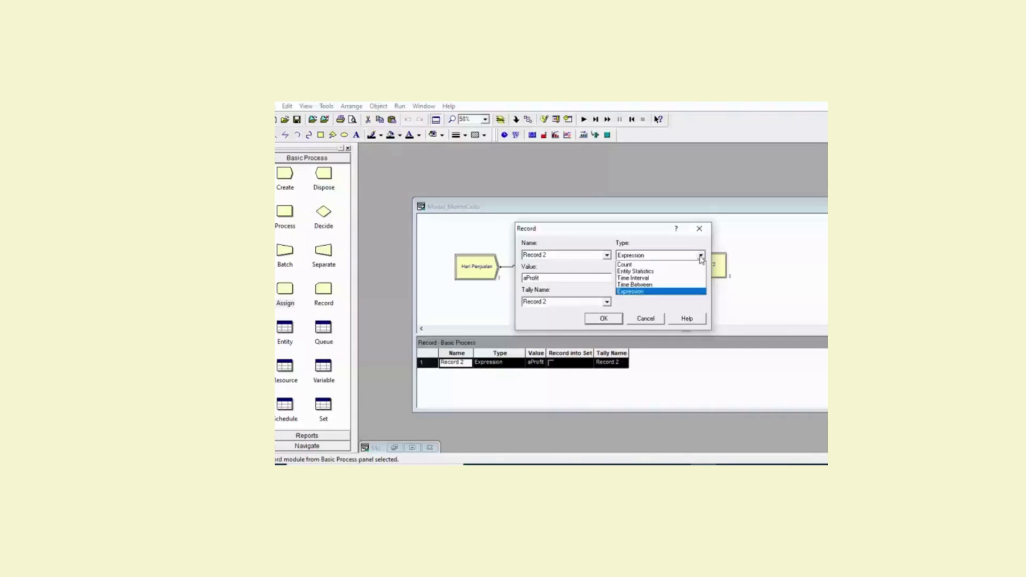
left_click(622, 291)
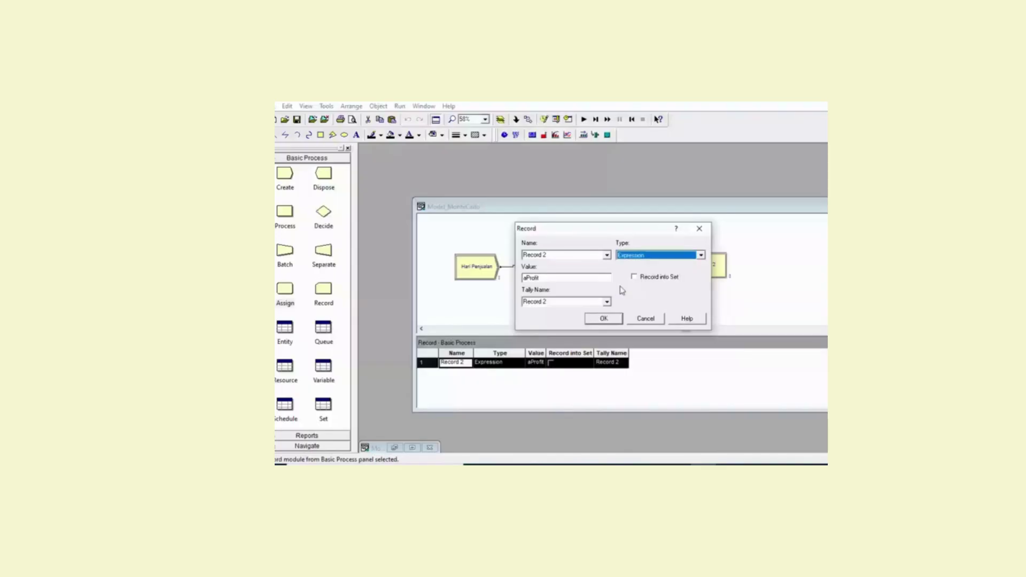
left_click(601, 323)
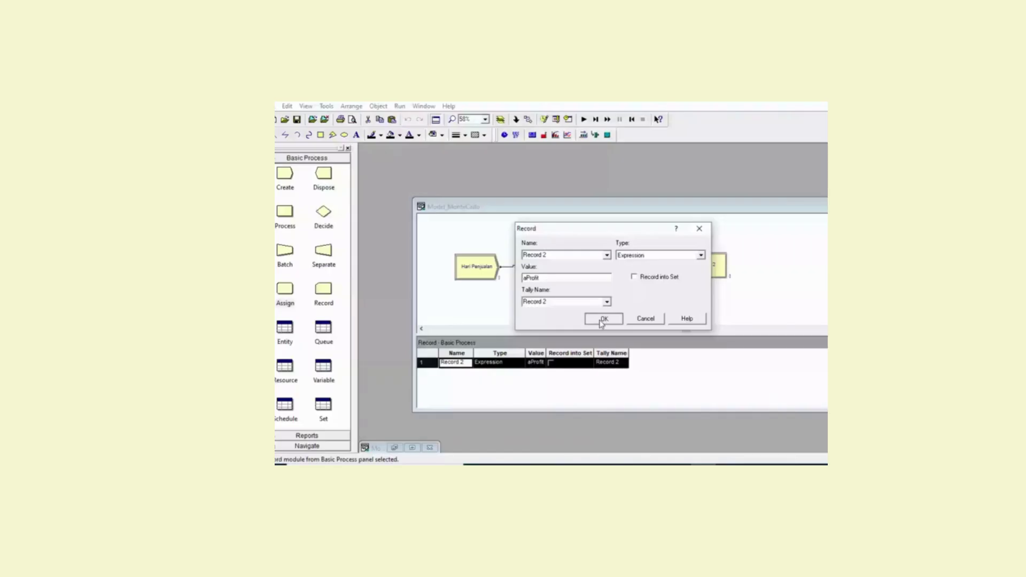
Move the Dispose 2 module slightly closer to Record 2 and open the run setup.
left_click_drag(706, 273, 691, 273)
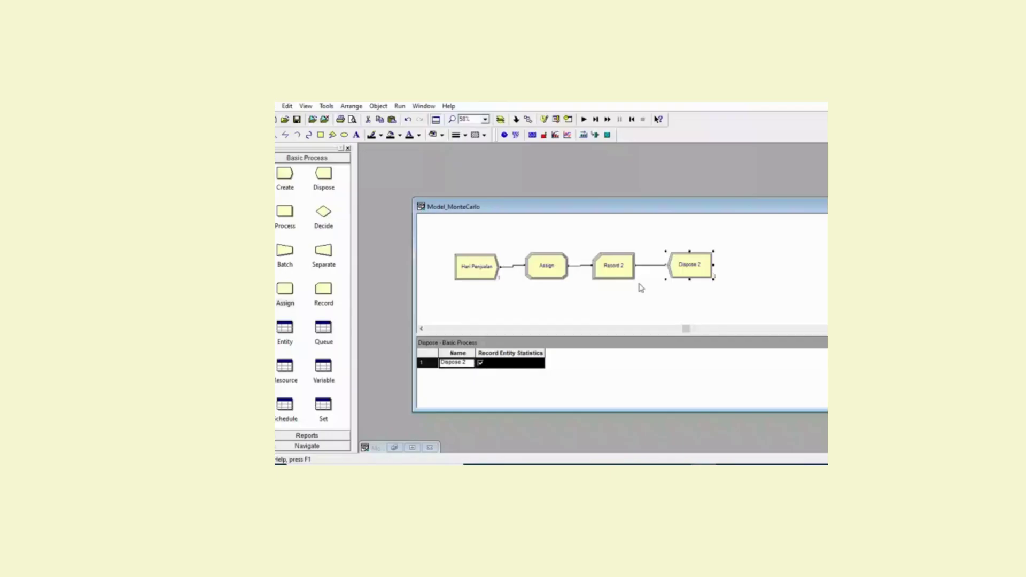
left_click(400, 107)
left_click(404, 117)
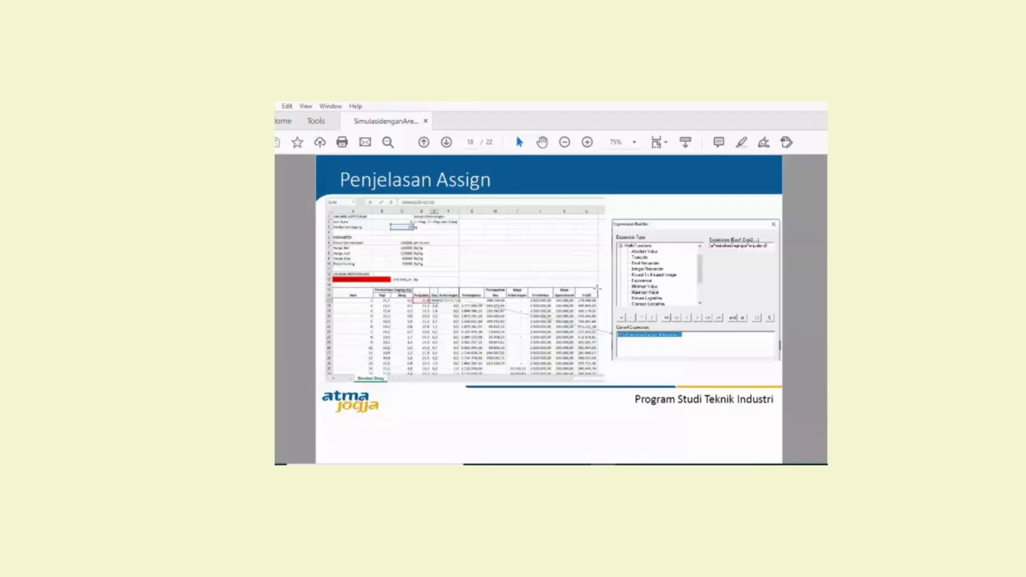
In the PDF slides, go to the Penjelasan Output page and examine the Category Overview tally at 100% zoom.
scroll(596, 299, "down", 15)
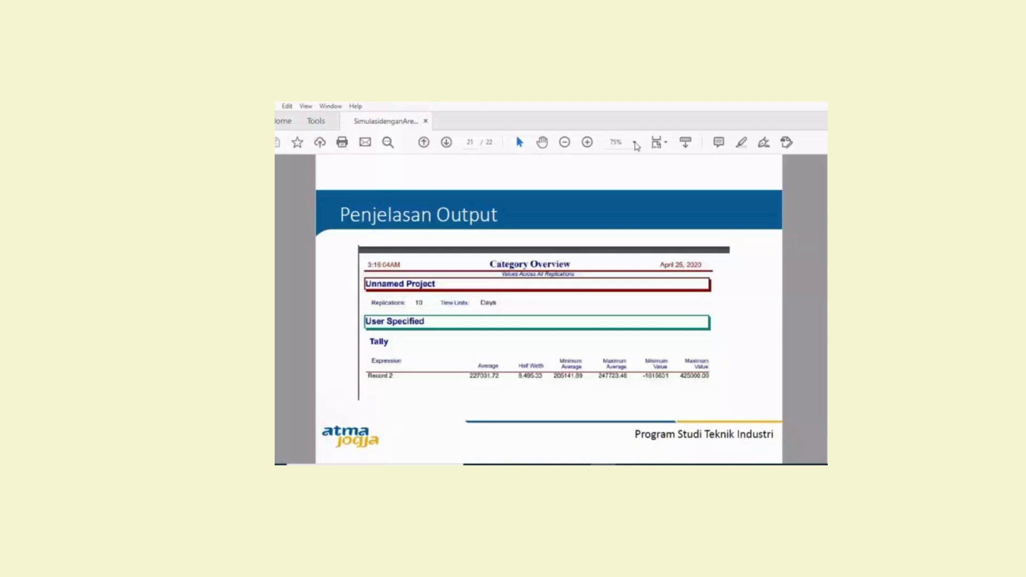
left_click(634, 142)
left_click(616, 241)
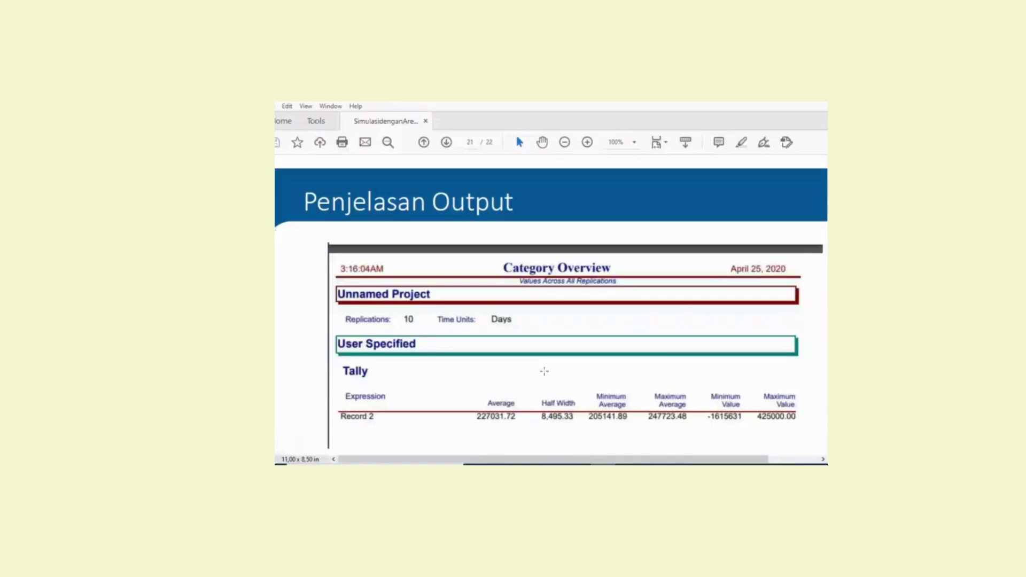
scroll(489, 385, "down", 1)
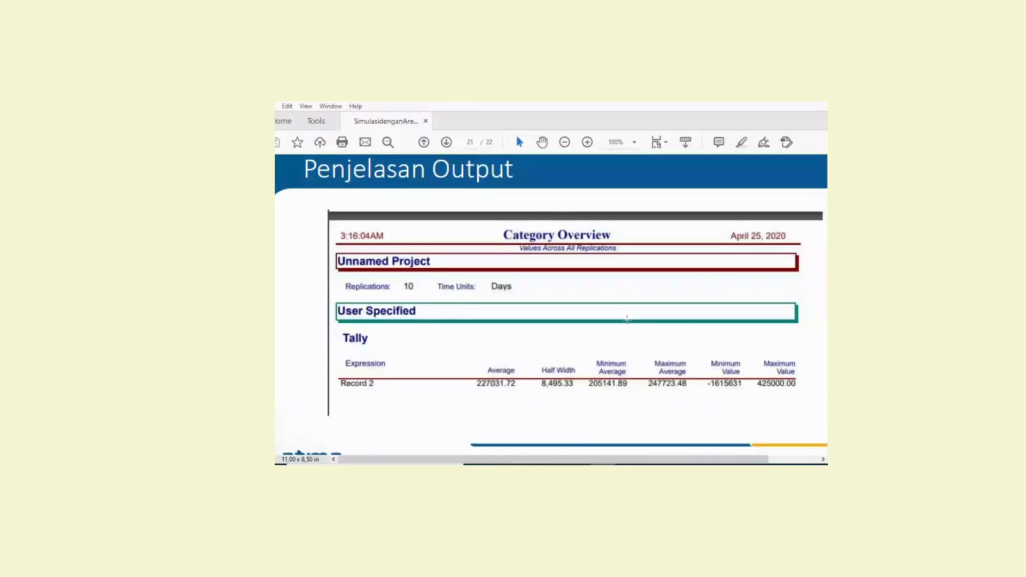
scroll(631, 248, "down", 1)
scroll(631, 248, "up", 3)
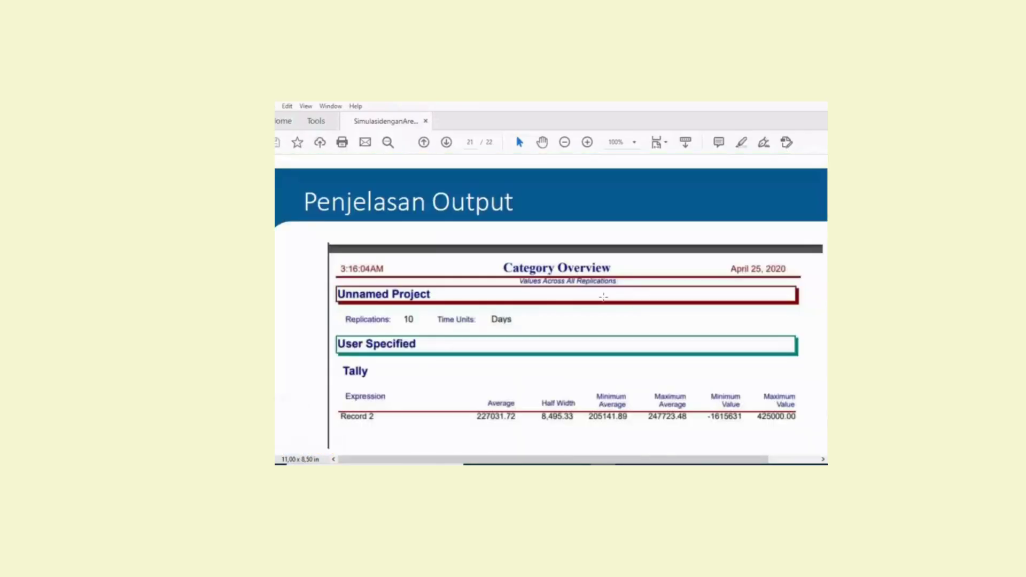
Return to Arena and show the Variable spreadsheet of Model_MonteCarlo.
left_click(703, 438)
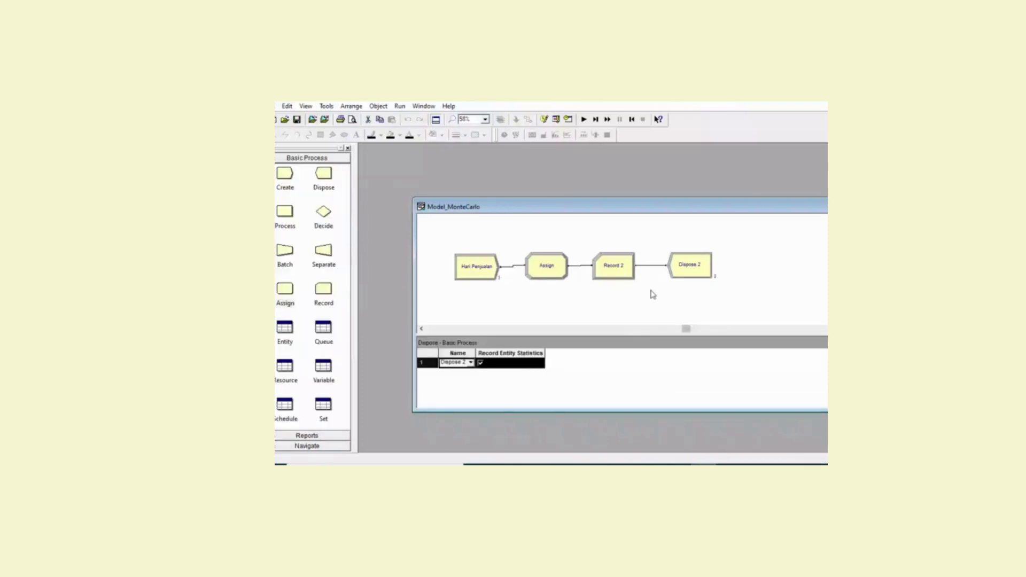
left_click(324, 368)
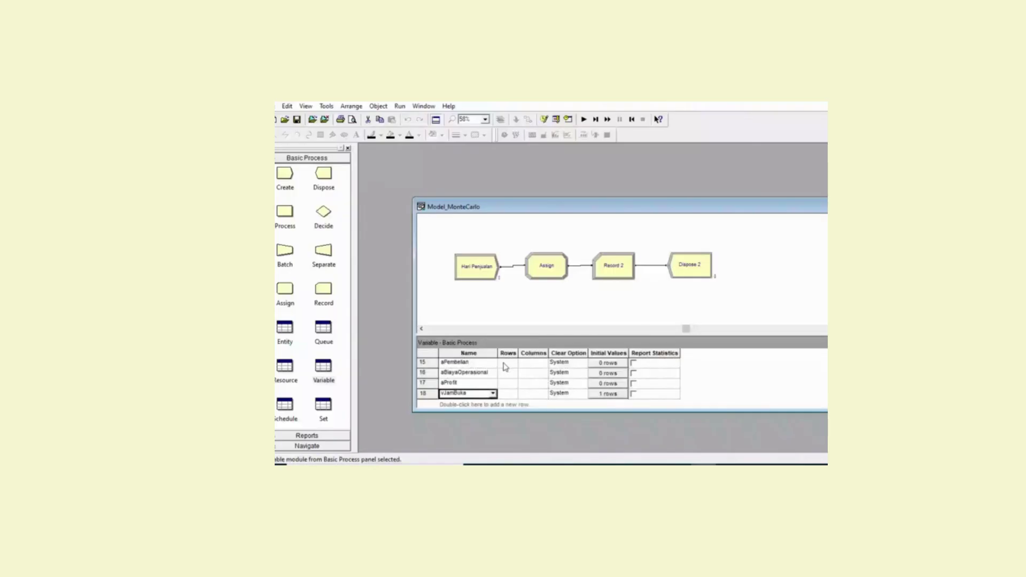
Switch to the Simulasi Siang sheet in Excel and highlight the variable names in column H from vJamBuka down.
key("alt+Tab")
left_click_drag(626, 300, 630, 355)
key("alt+Tab")
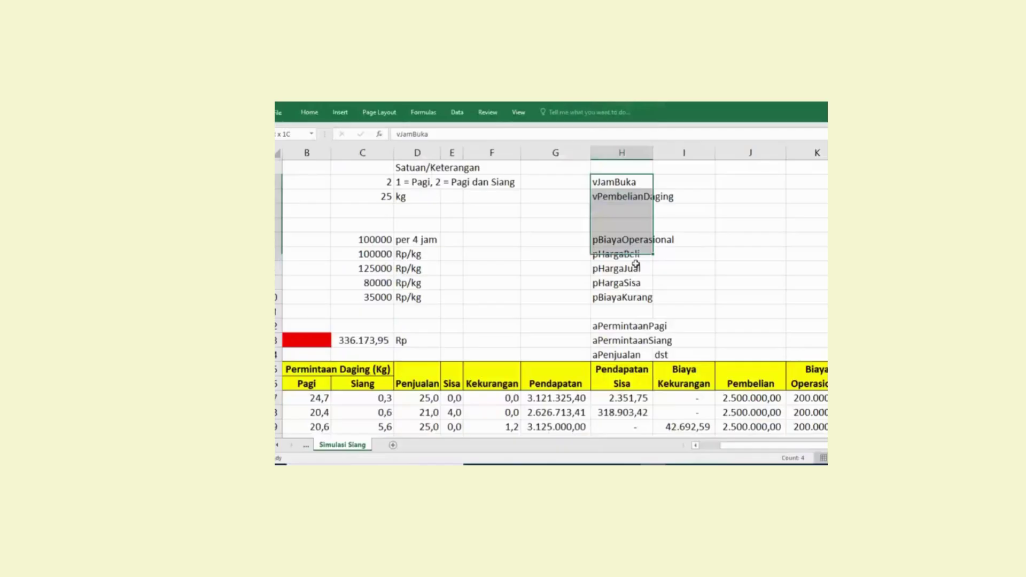
left_click_drag(636, 264, 636, 355)
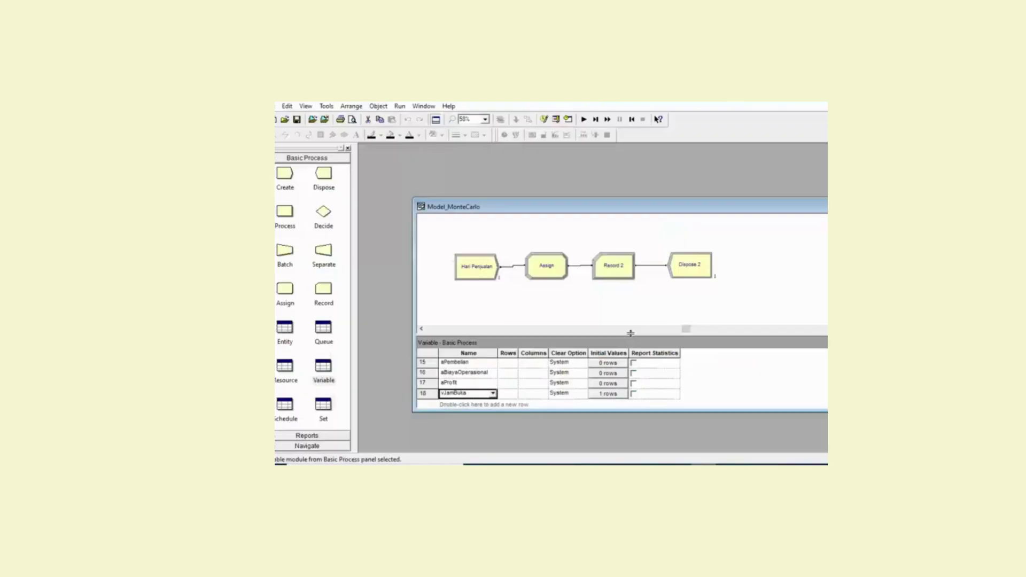
Return to Arena, open the Assign module and review its full list of variable assignments.
double_click(557, 276)
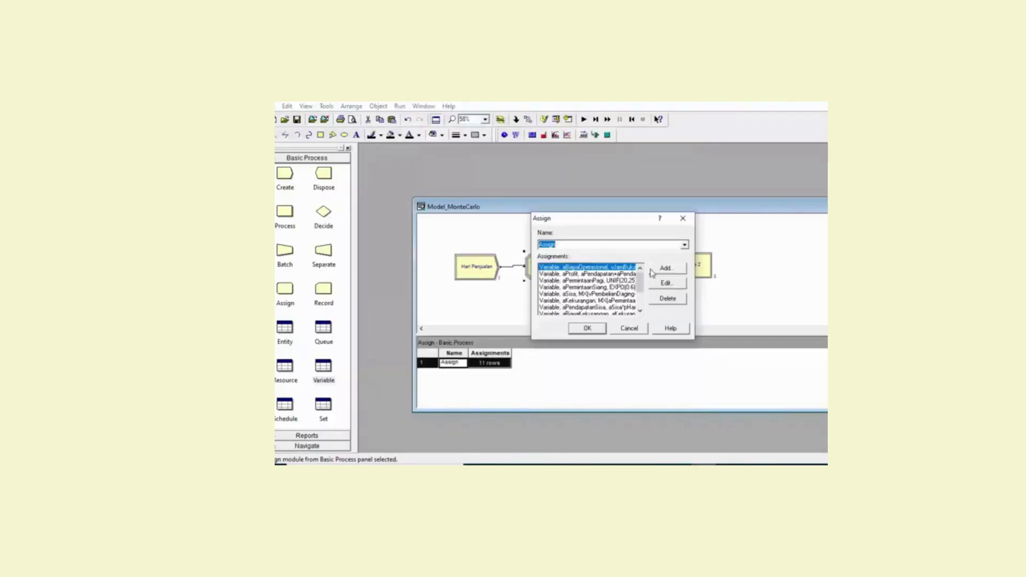
scroll(643, 311, "down", 2)
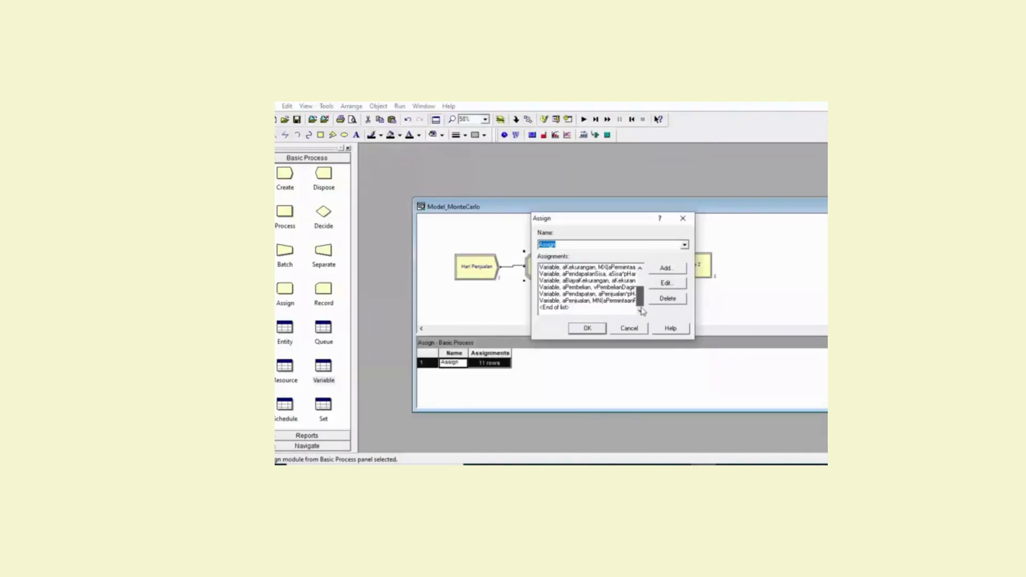
scroll(614, 291, "up", 3)
left_click(593, 269)
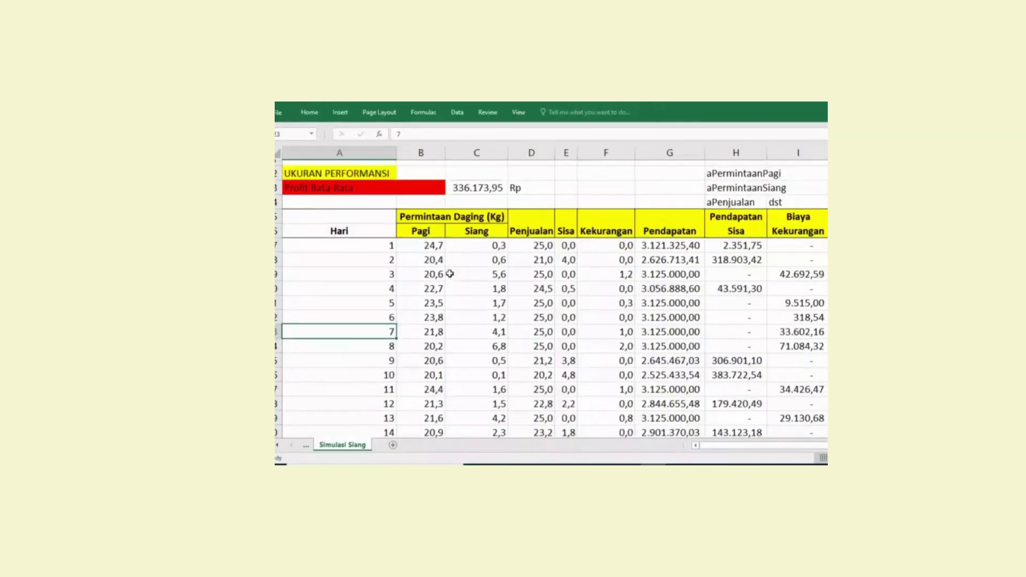
In the Excel sheet Simulasi Siang, examine the day 1 formulas for Pagi demand and Penjualan, then the decision variables and parameters.
scroll(449, 274, "up", 3)
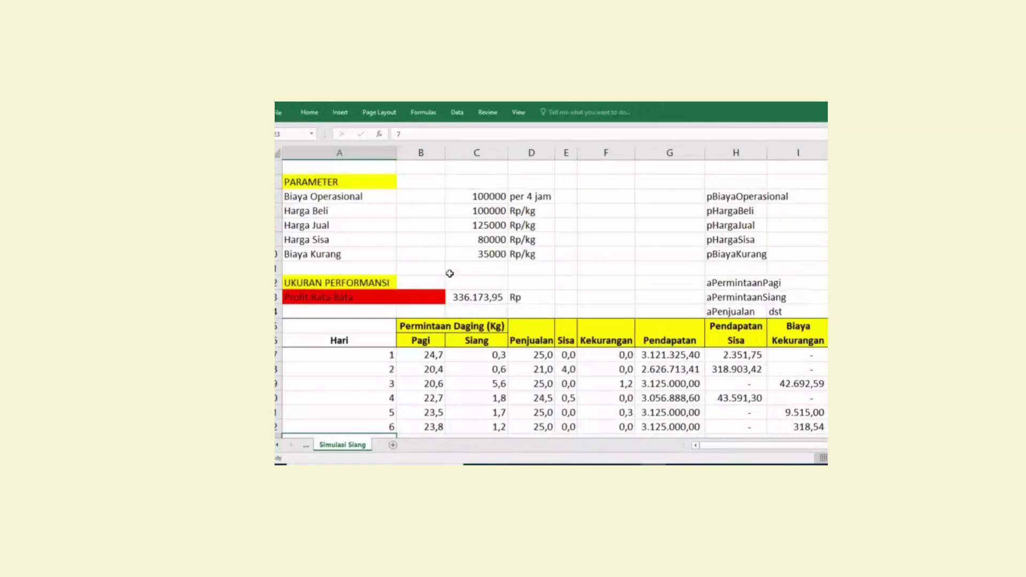
scroll(449, 274, "down", 1)
left_click(433, 312)
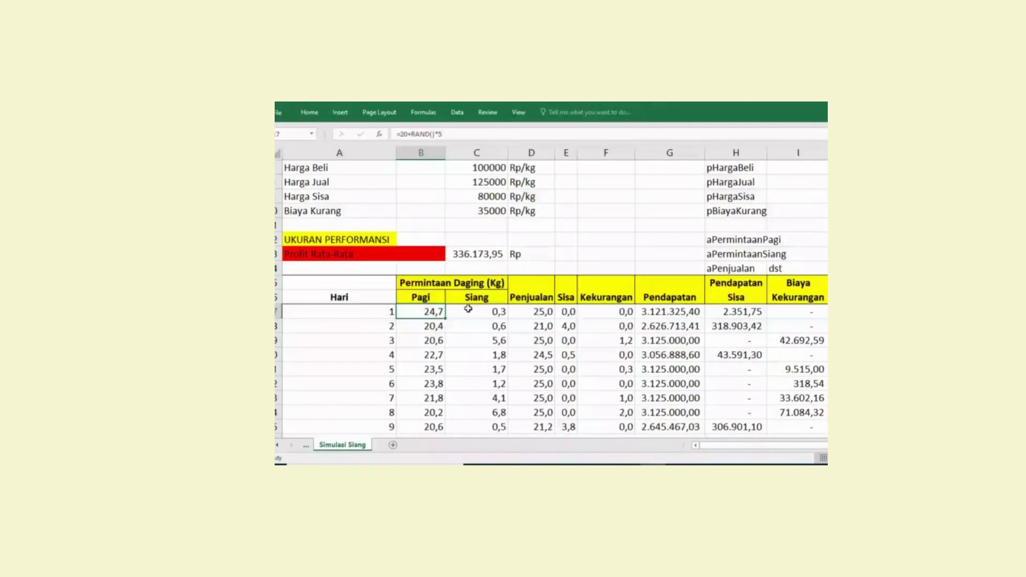
left_click(565, 313)
left_click(531, 310)
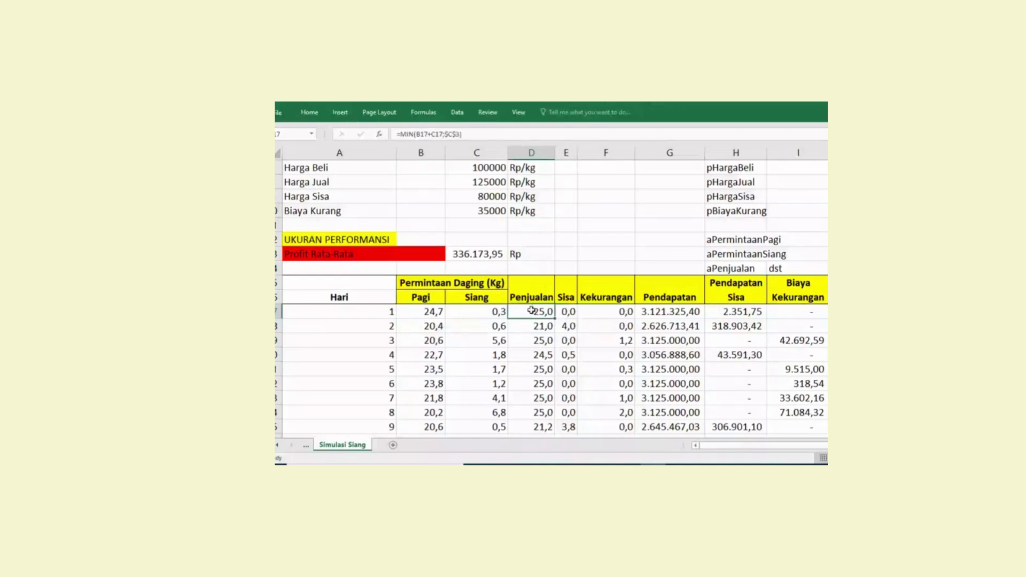
key("Left")
key("Left")
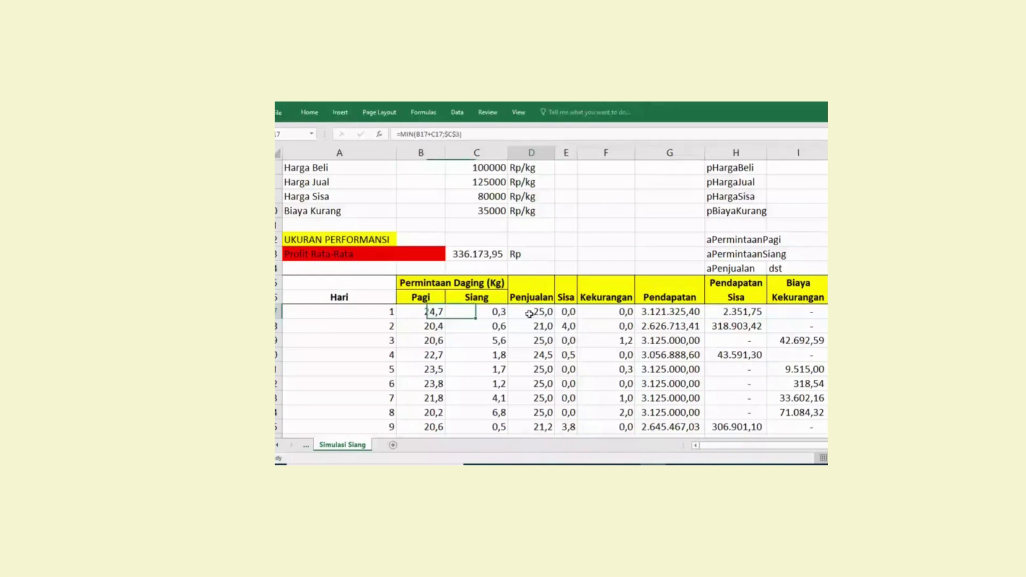
key("Right")
key("Right")
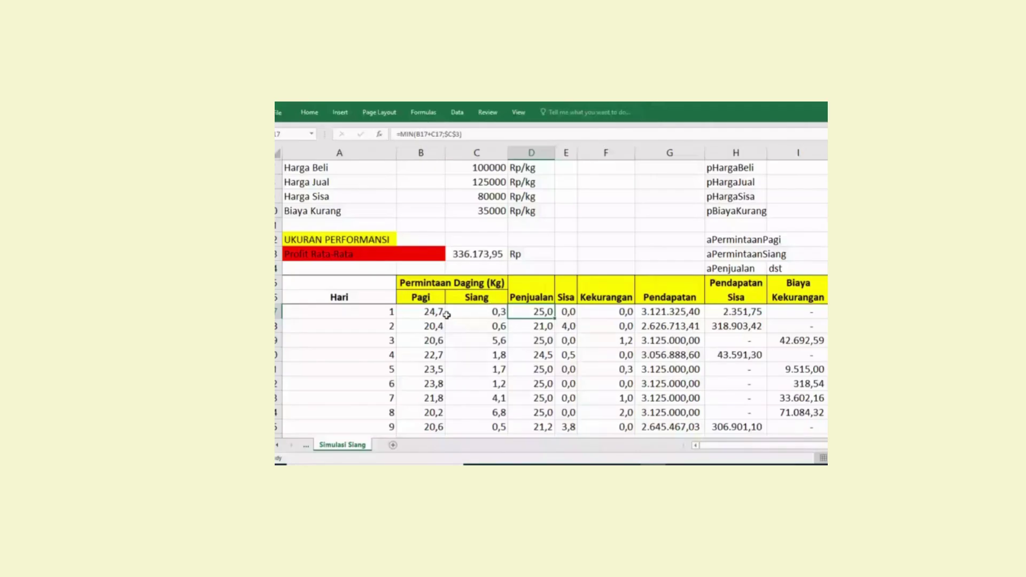
scroll(521, 314, "up", 2)
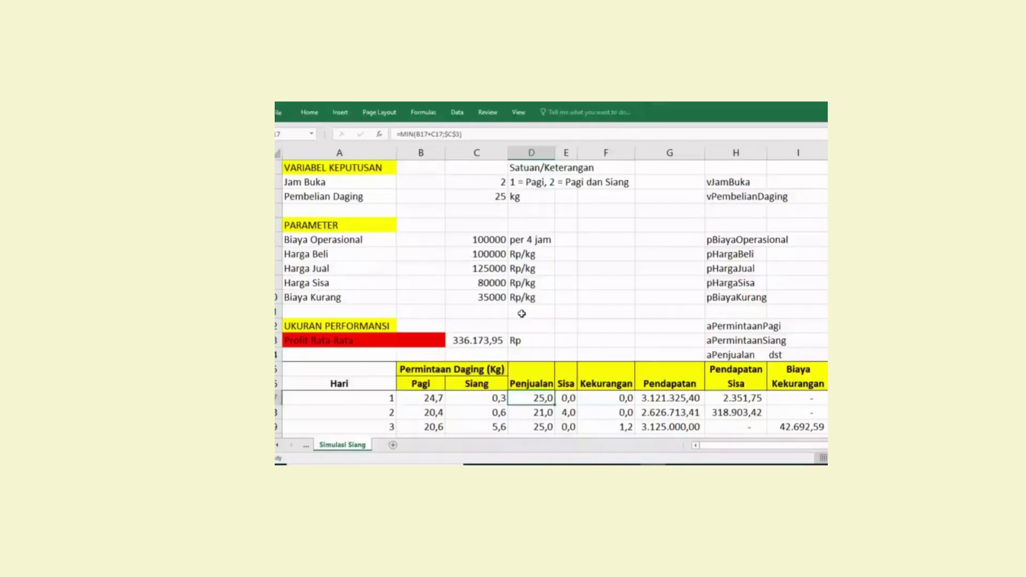